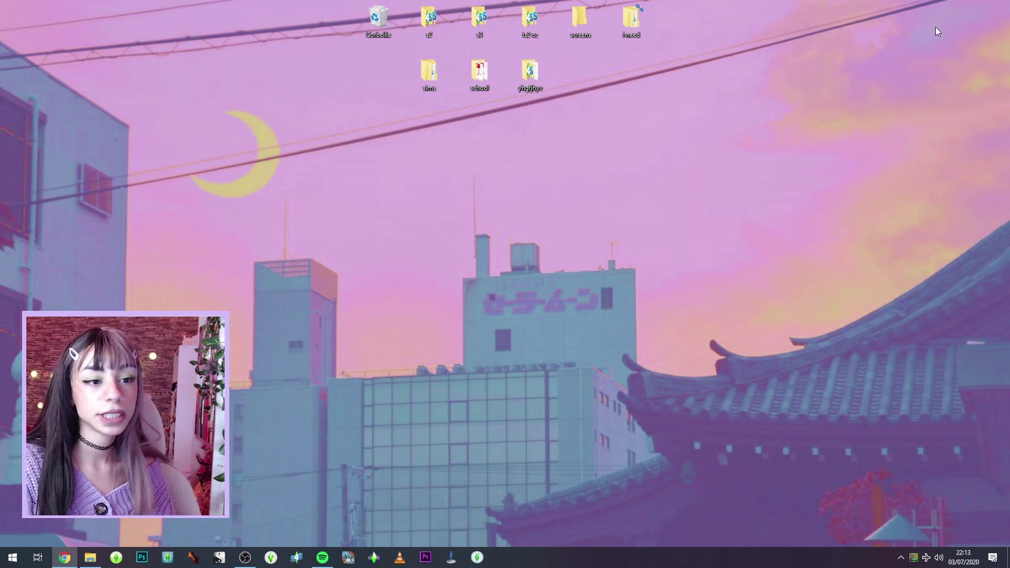
Launch Sims 4 Studio and open the GlumbutLumaFemaleMODMAX package from the Téléchargements folder in it
double_click(380, 25)
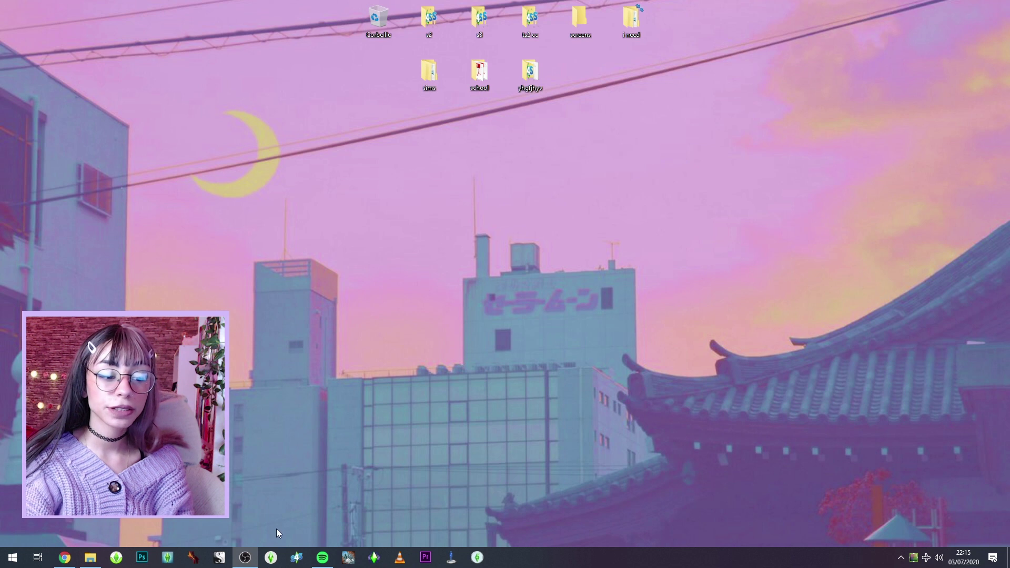
click(297, 557)
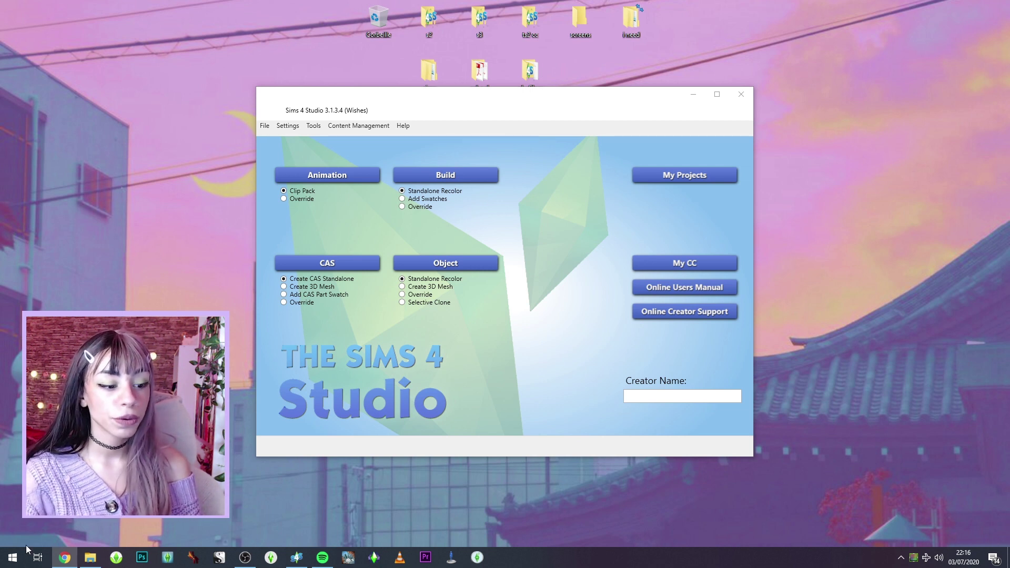
click(90, 561)
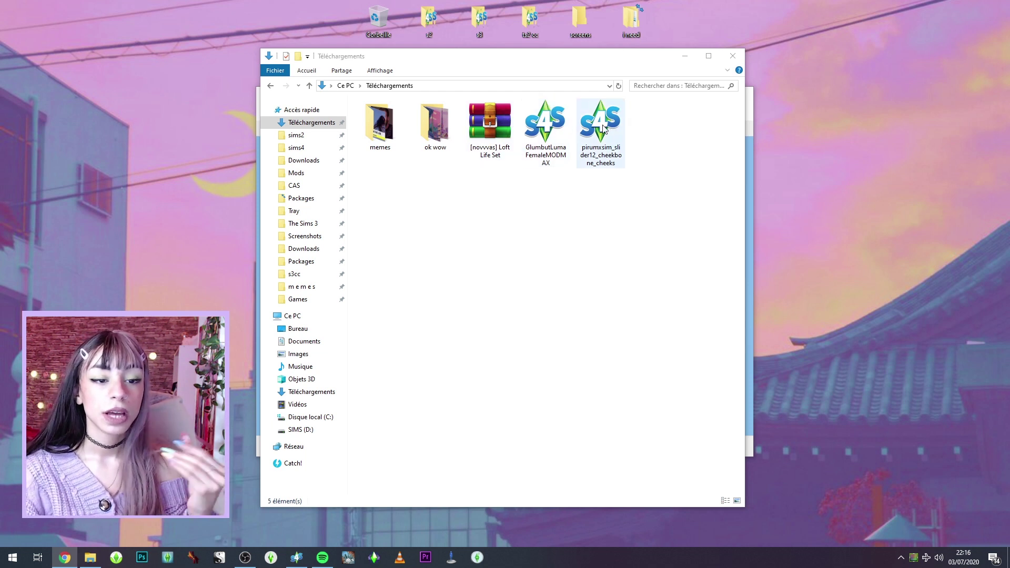
double_click(552, 128)
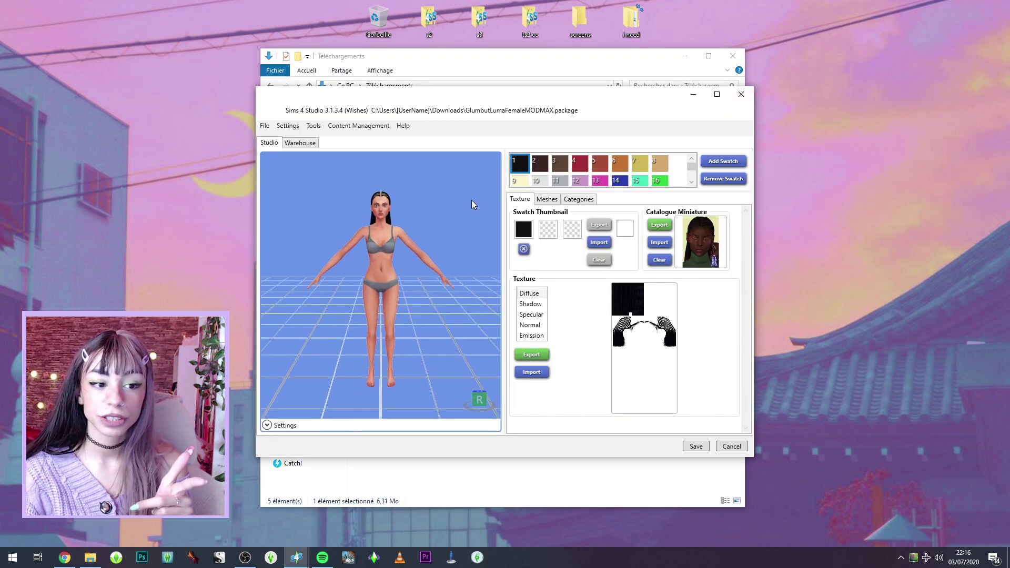
Examine the hair package's category settings and 3D preview, and close the package
click(578, 199)
drag(470, 221, 445, 217)
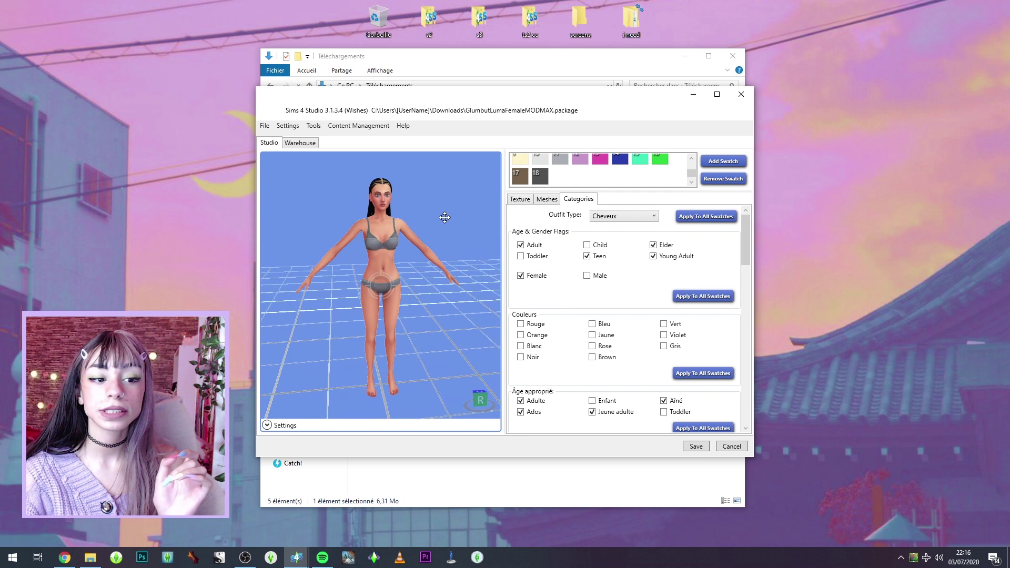
click(741, 95)
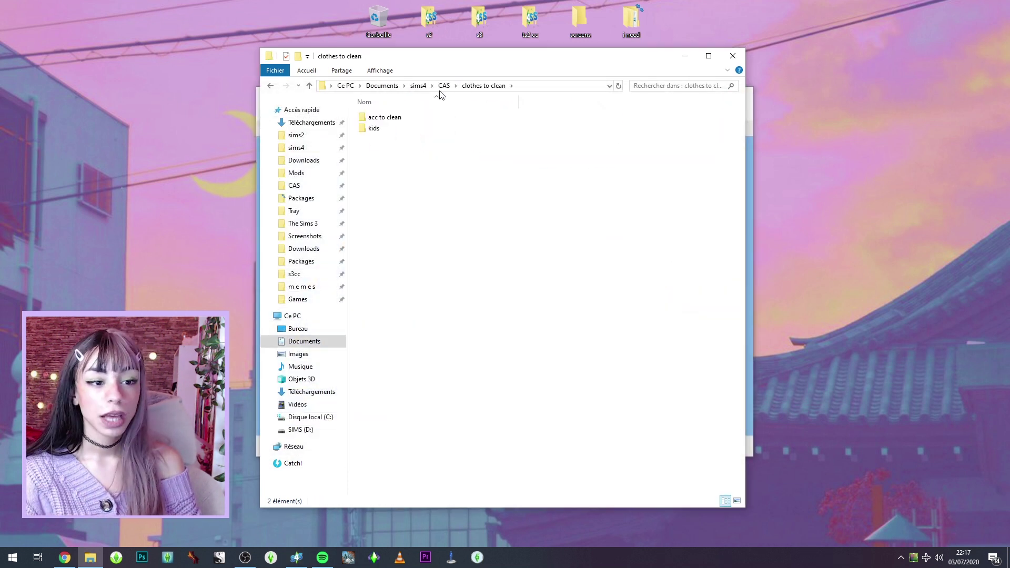
Go to the bottoms folder under CAS > clothes and look through its package files
click(444, 85)
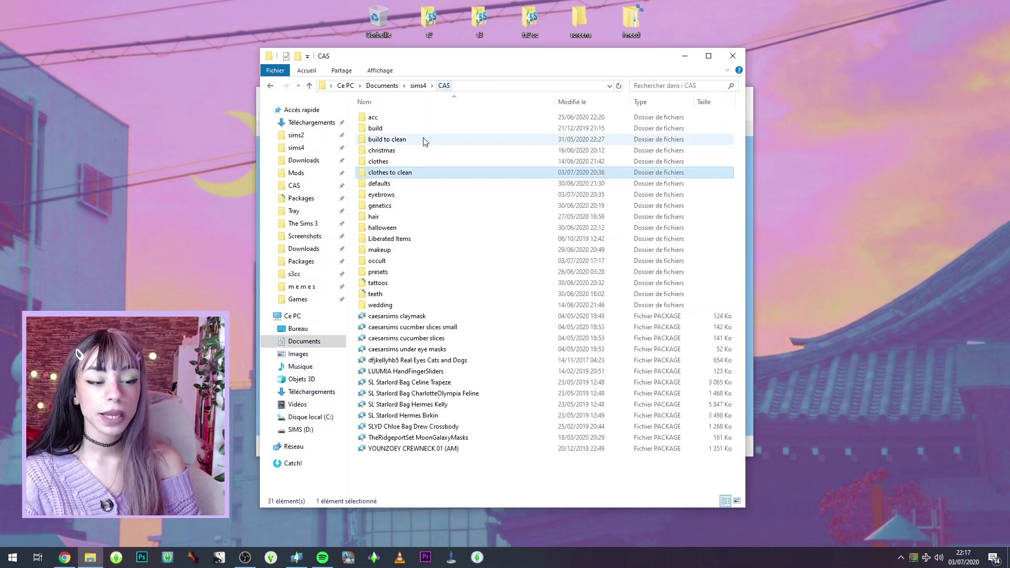
double_click(401, 161)
double_click(406, 119)
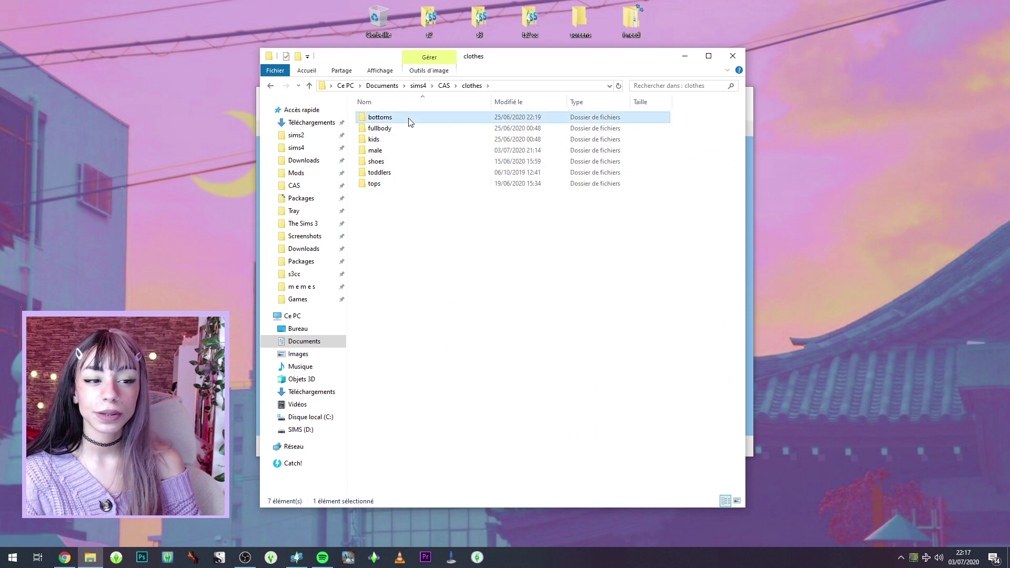
scroll(496, 198, down, 20)
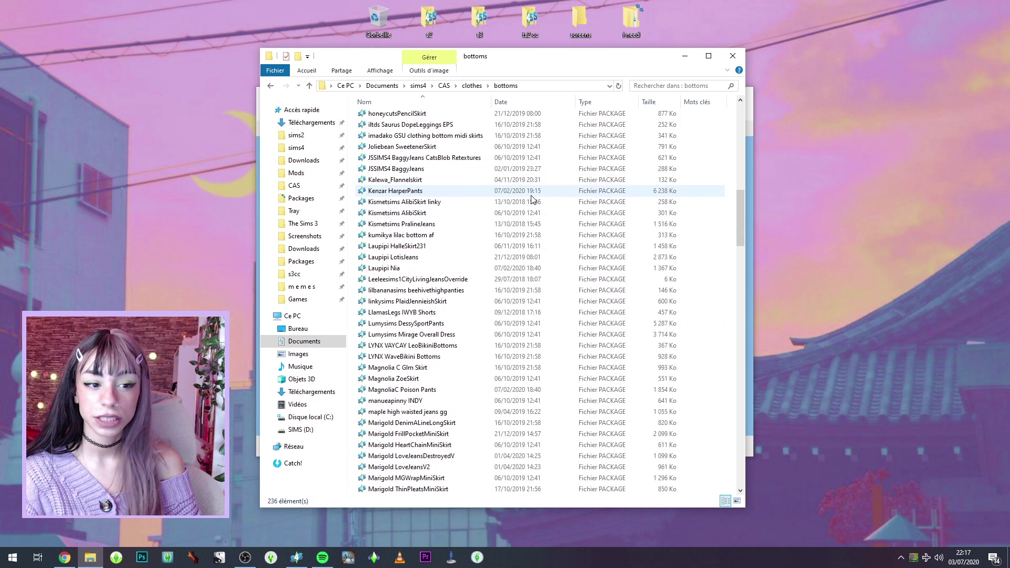
scroll(472, 229, down, 5)
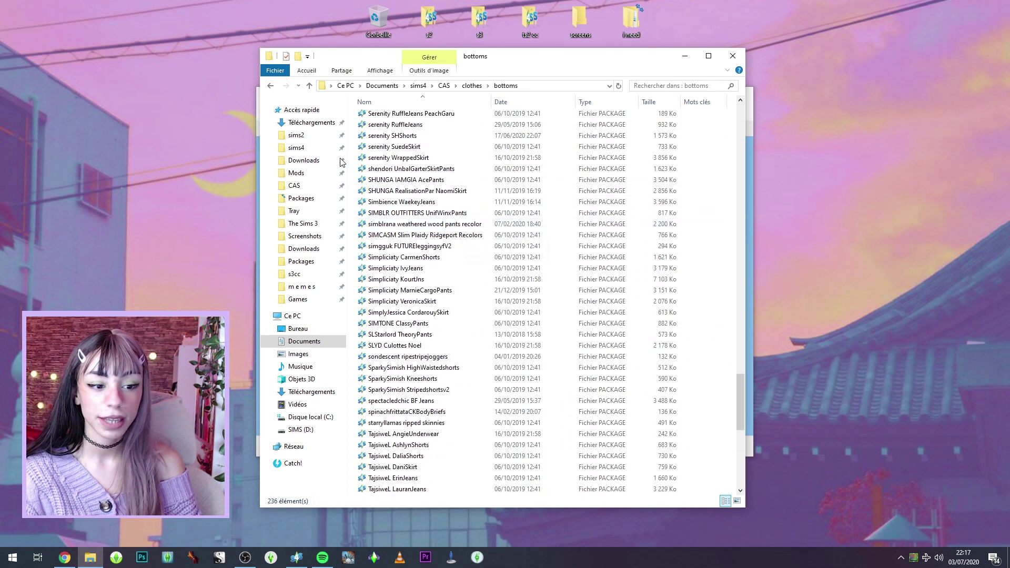
Return to the Téléchargements folder and switch to The Sims 3 documents folder
click(311, 122)
drag(484, 62, 281, 67)
drag(495, 4, 977, 1)
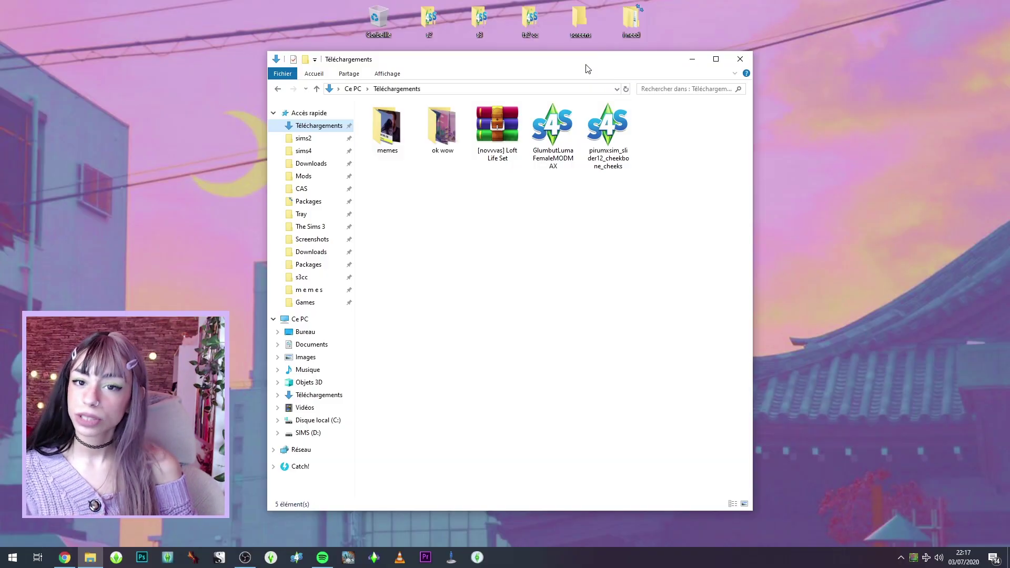
click(310, 227)
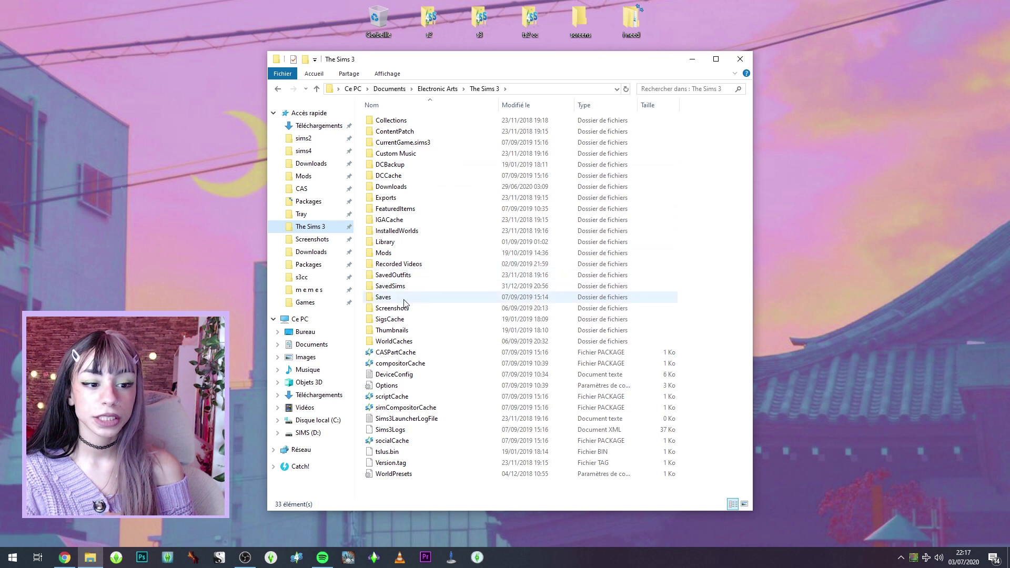
List The Sims 4 Mods Packages folder in details view and select all its package files
click(419, 373)
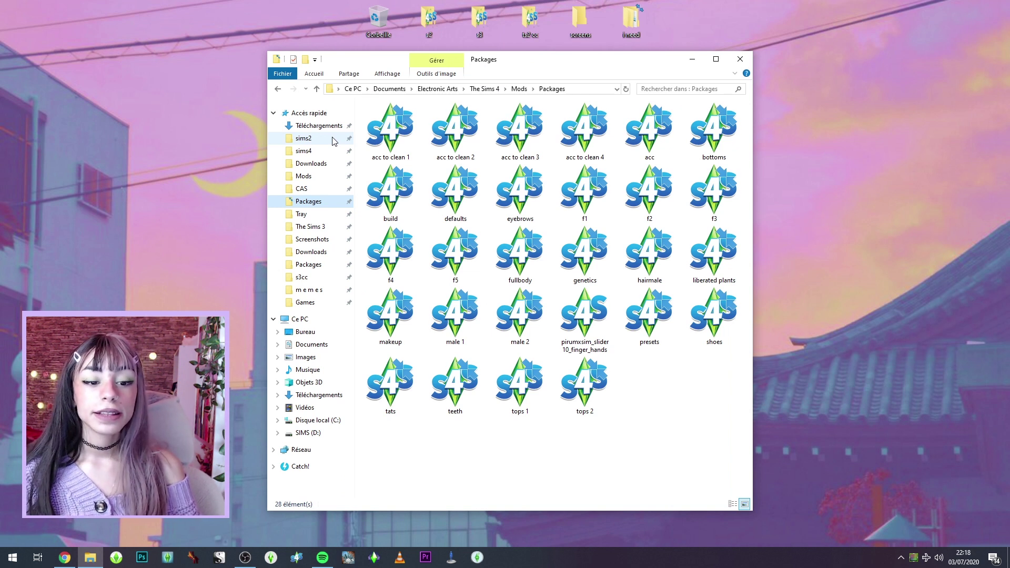
key(ctrl+shift+6)
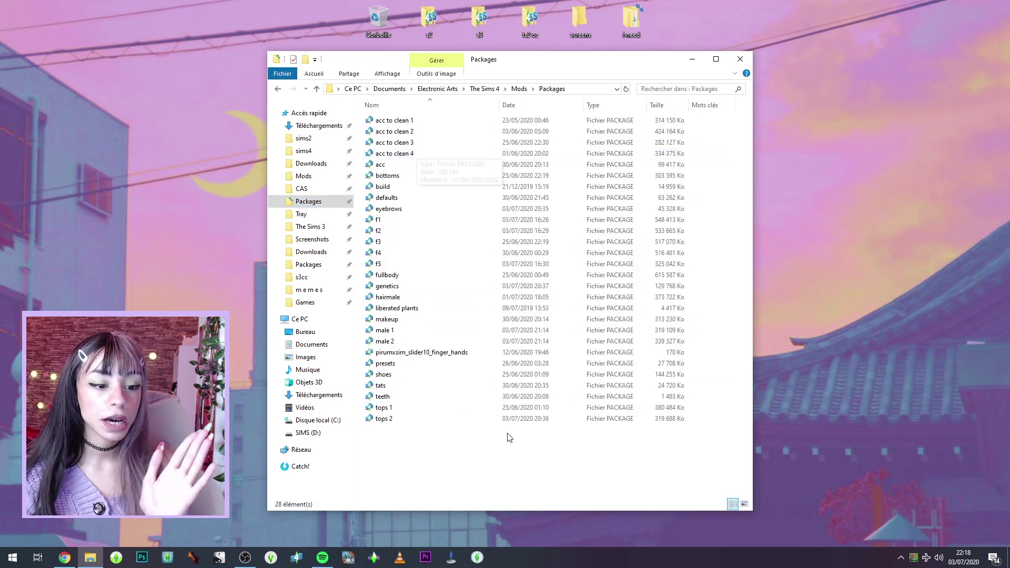
drag(510, 446, 451, 112)
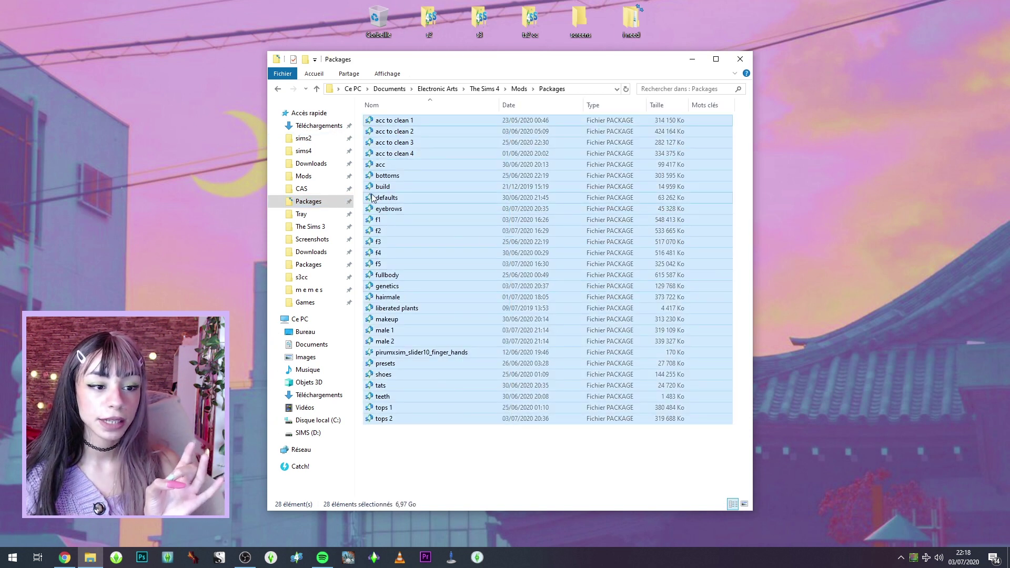
Browse the acc, makeup and hair subfolders of the sims4 CAS folder
click(320, 193)
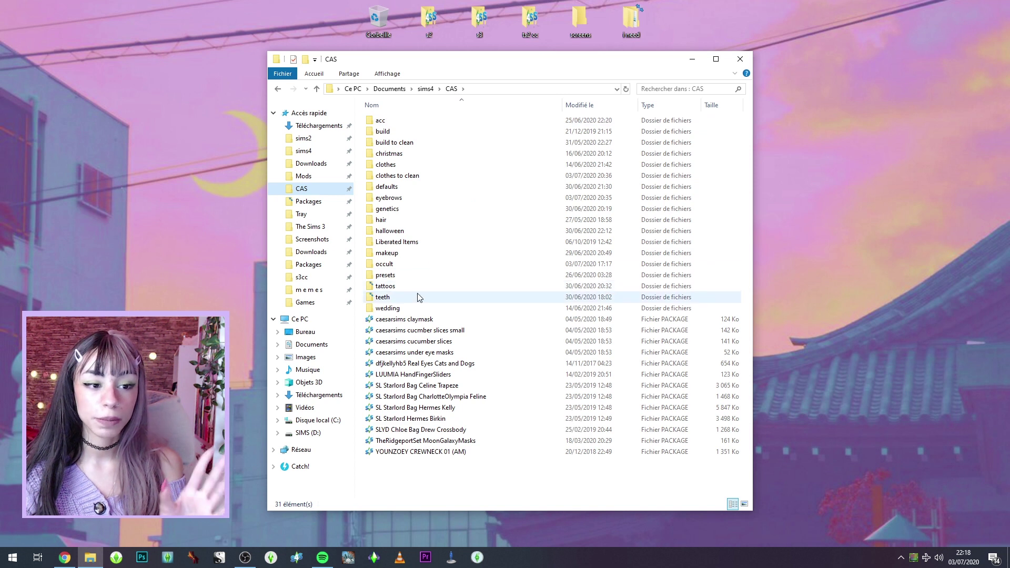
double_click(485, 127)
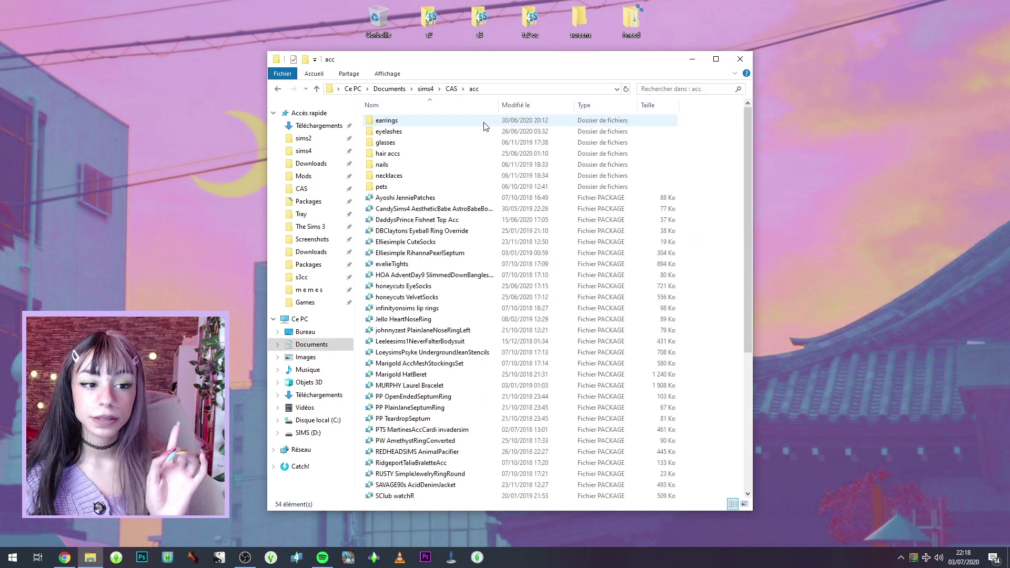
click(451, 90)
double_click(417, 253)
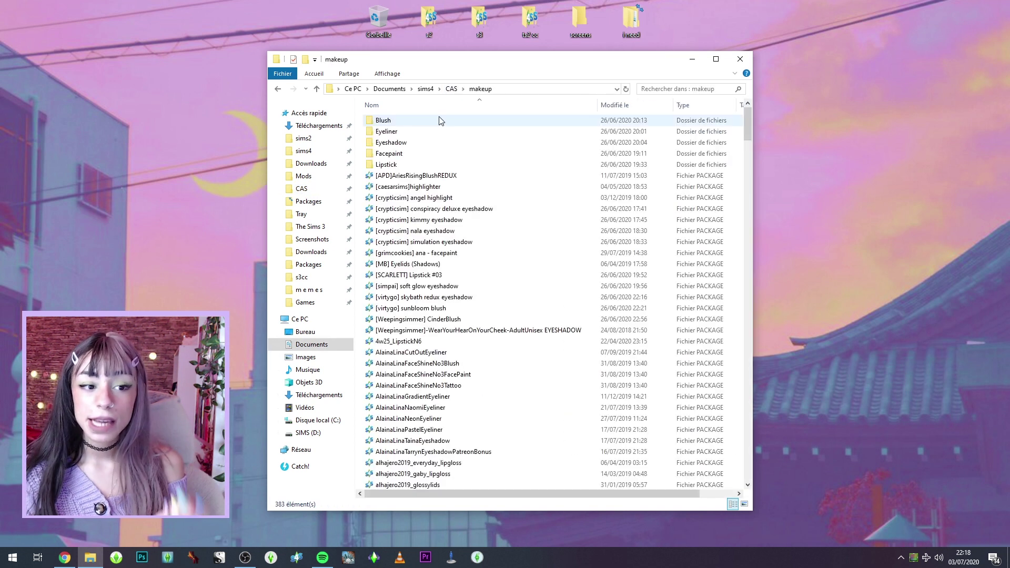
click(451, 89)
double_click(421, 220)
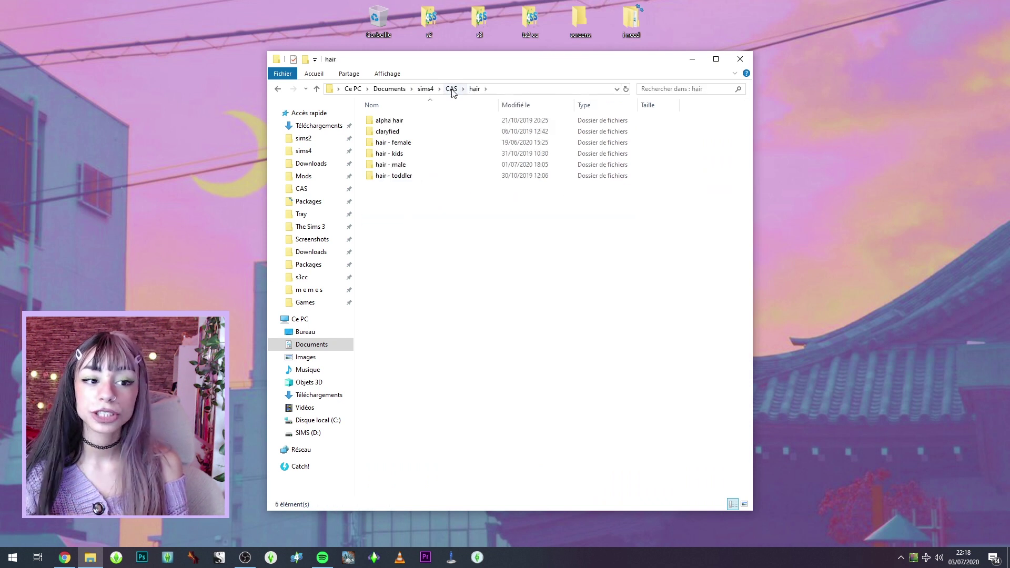
click(452, 89)
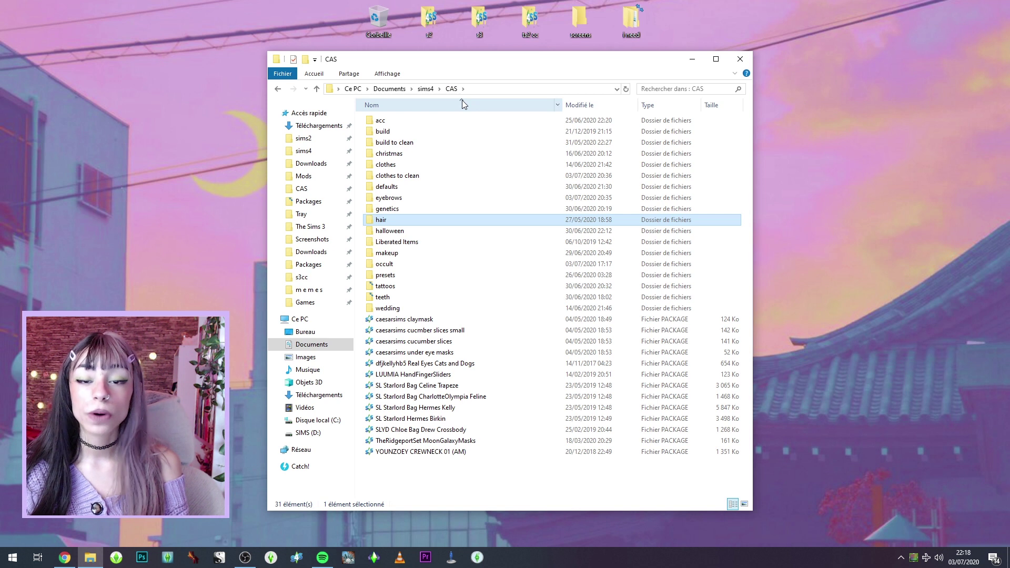
Look through the files in the eyebrows subfolder and return to the CAS folder
double_click(406, 201)
scroll(699, 235, down, 20)
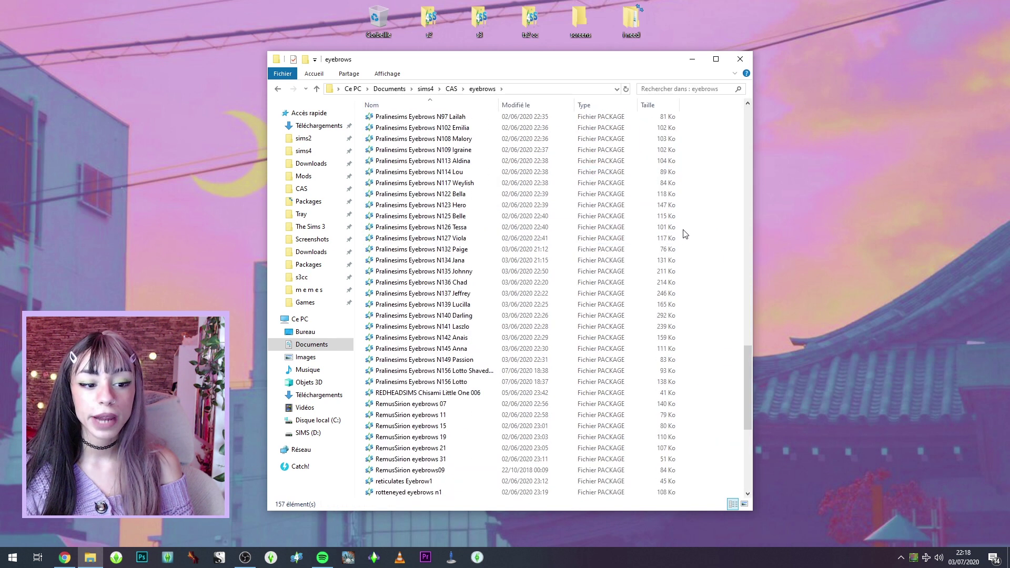
scroll(685, 234, down, 8)
scroll(509, 237, up, 15)
click(455, 90)
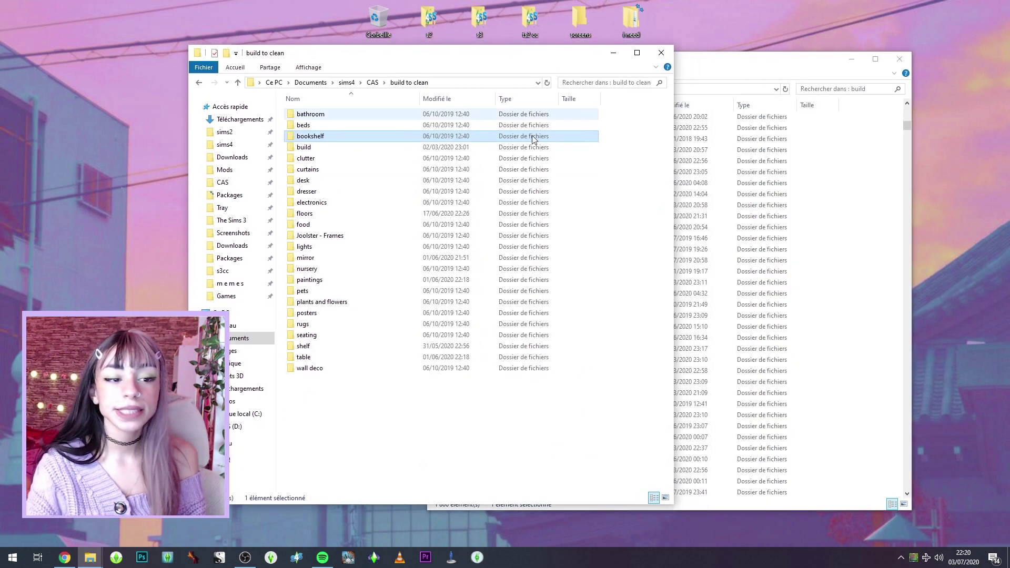
Select all category folders in build to clean, and look into the desk and curtains folders
drag(456, 400, 336, 105)
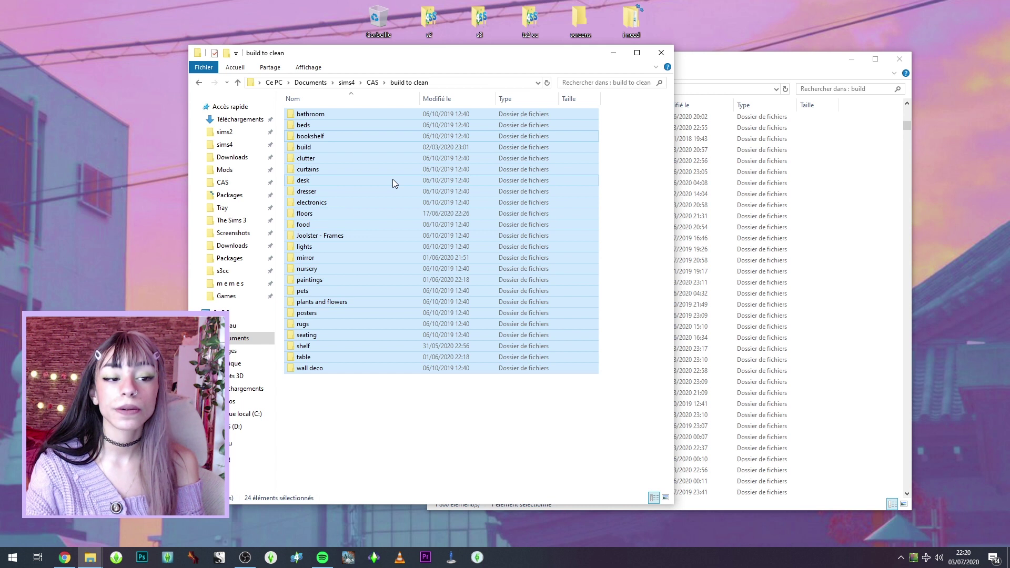
double_click(343, 179)
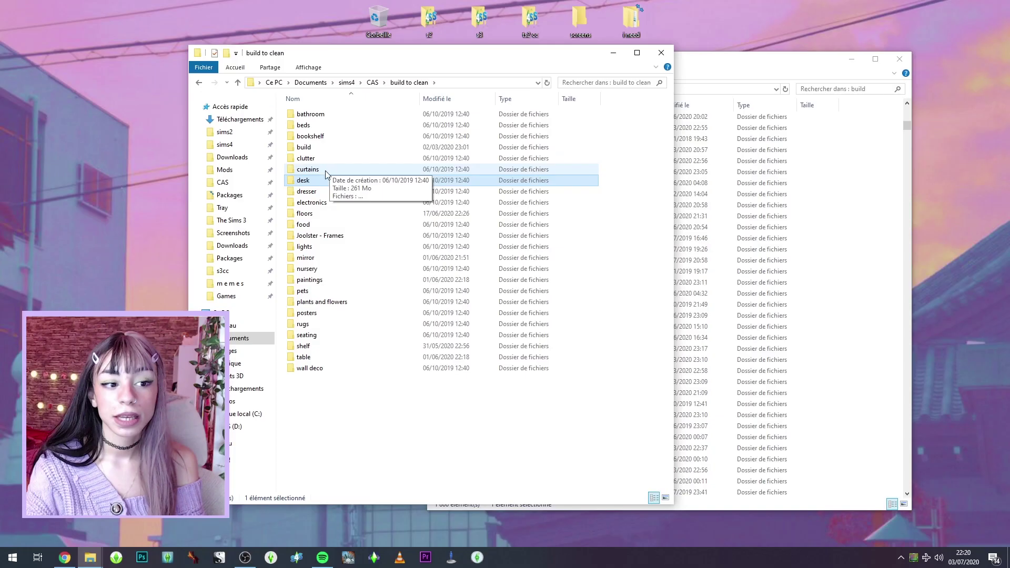
double_click(325, 170)
click(409, 82)
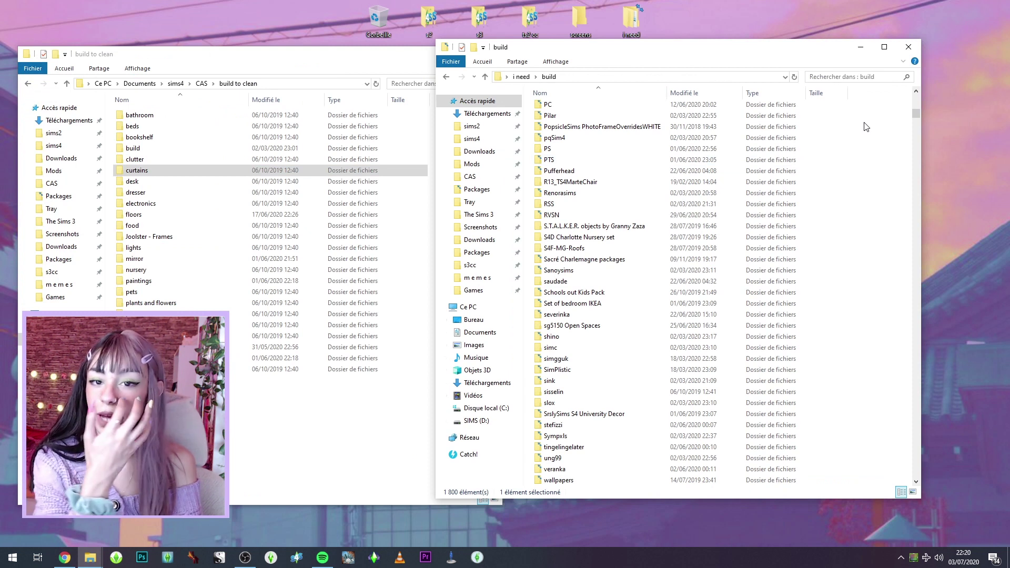
Look through the subfolders and package files in the build folder under i need
scroll(696, 236, down, 12)
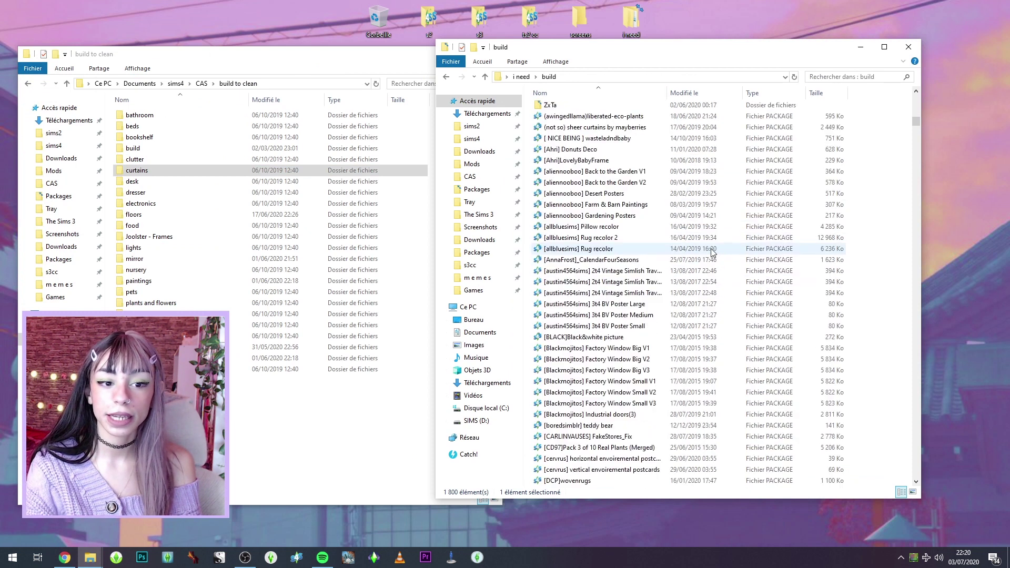
scroll(712, 245, up, 18)
scroll(712, 239, up, 18)
click(749, 229)
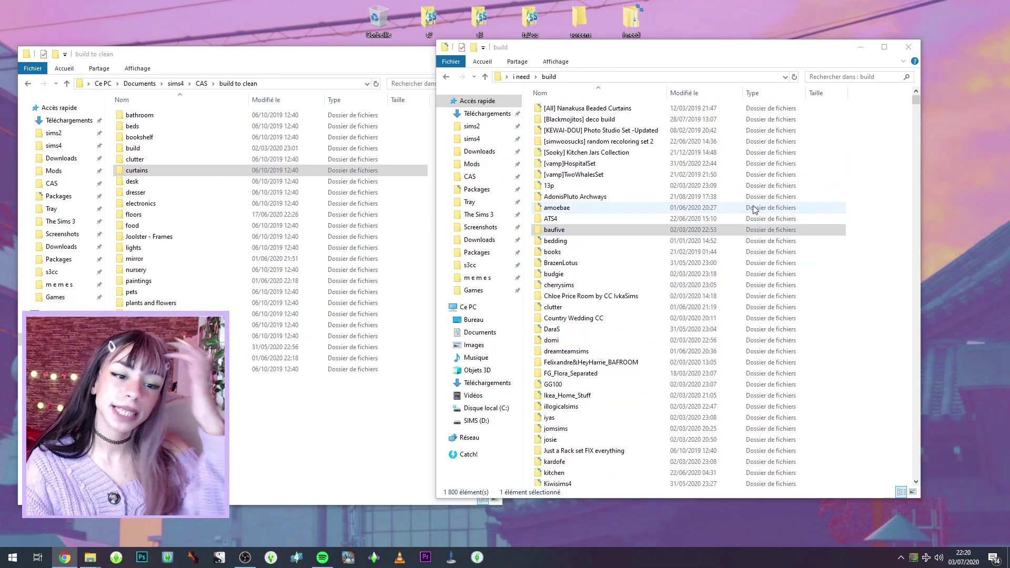
click(666, 220)
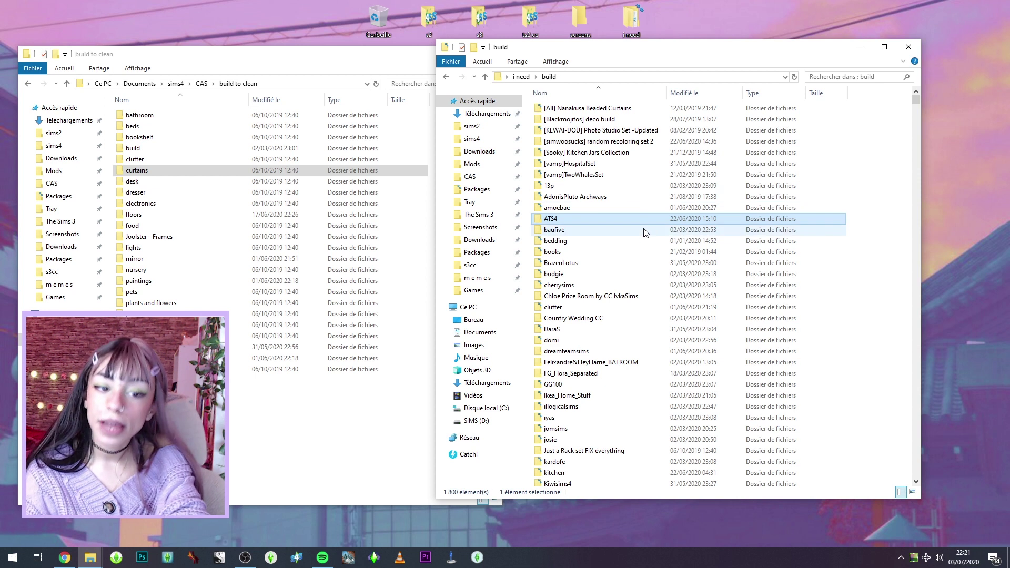
Check the file count in the properties of the build folder inside i need, and close the properties
click(521, 77)
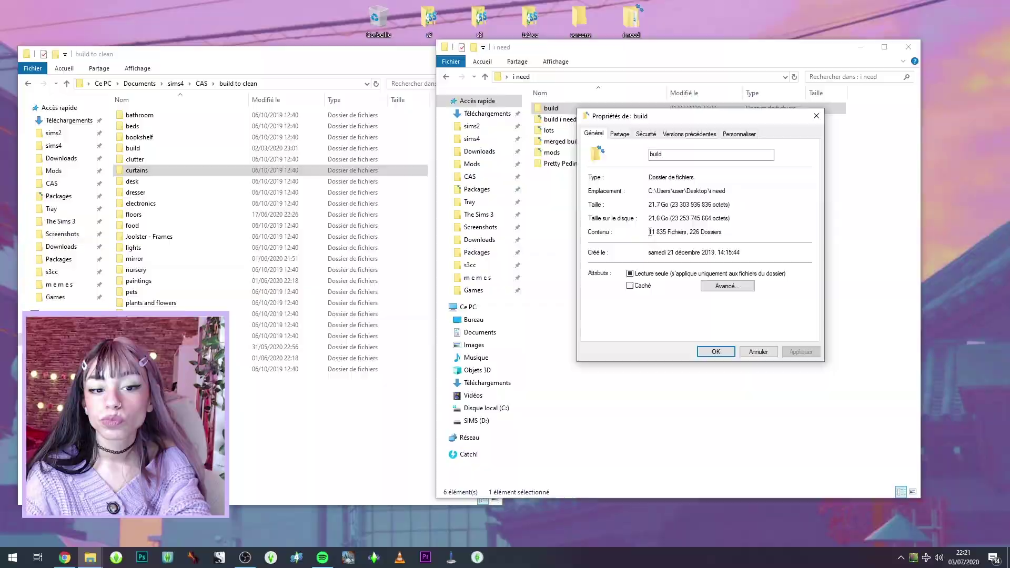
drag(650, 232, 687, 235)
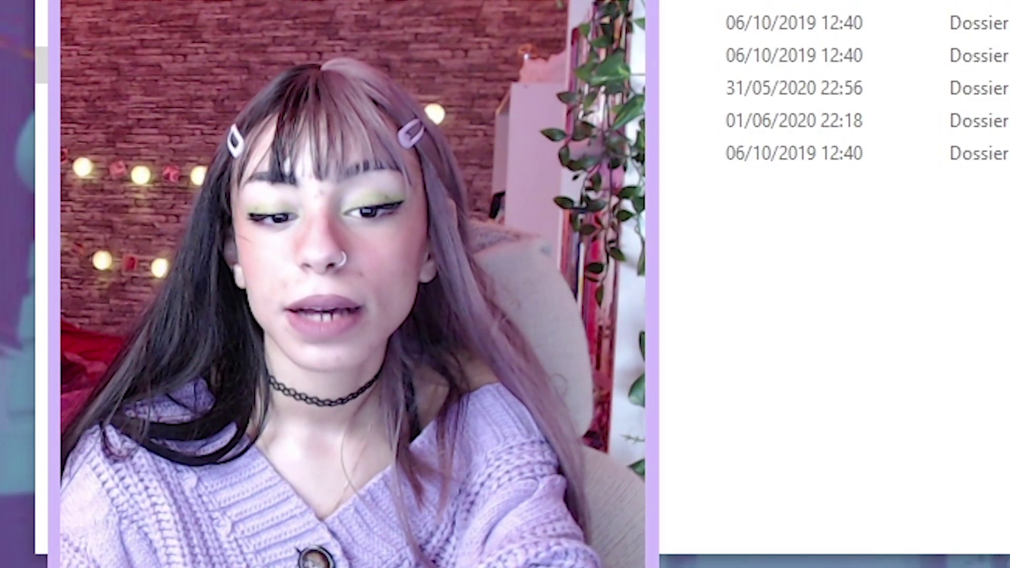
click(734, 351)
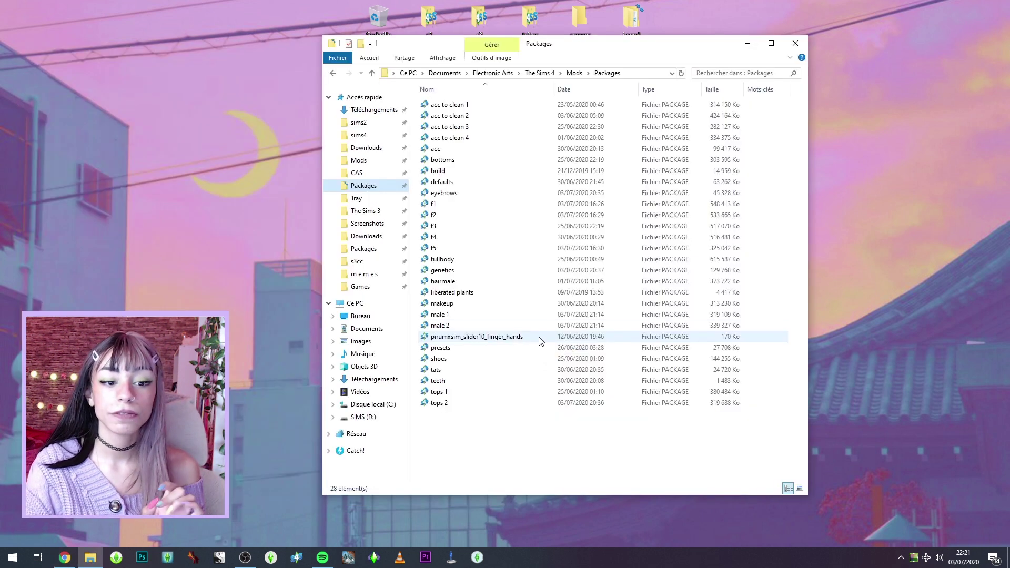
Replace the underscores in the pirumxsim slider package's file name with spaces, renaming it pirumxsim slider10 finger hands
click(465, 339)
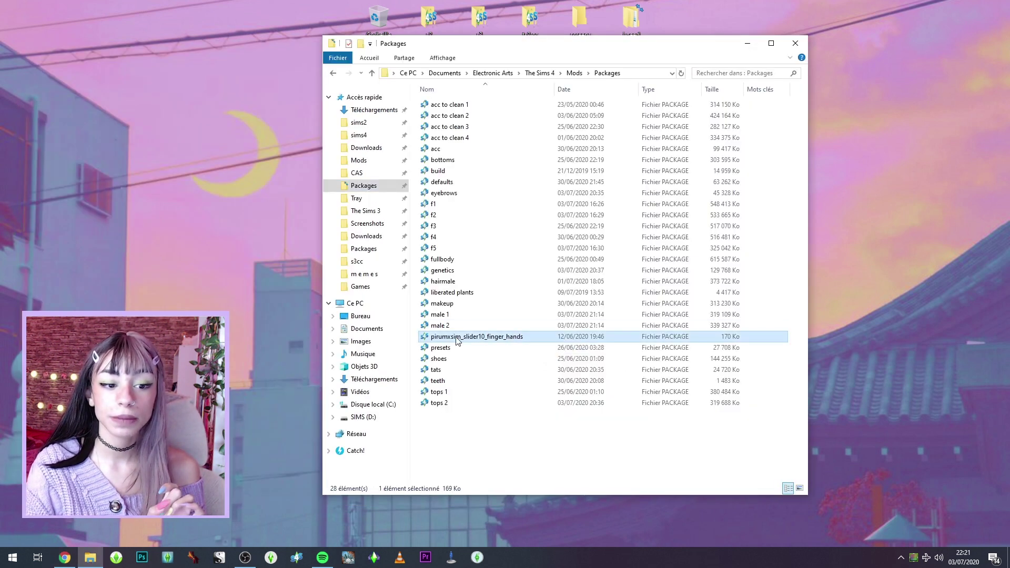
click(465, 339)
click(465, 337)
key(BackSpace)
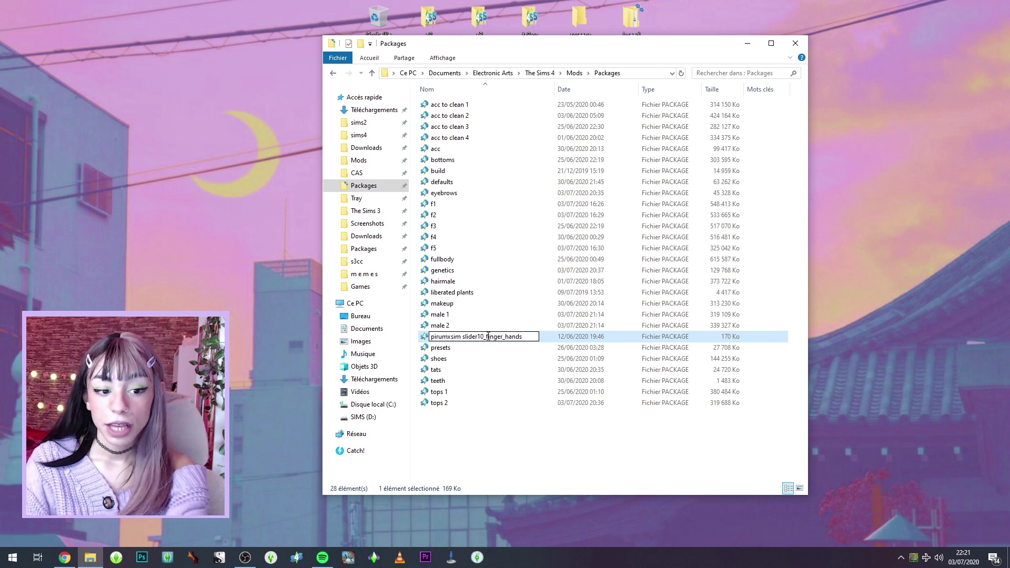
key(BackSpace)
click(504, 337)
key(BackSpace)
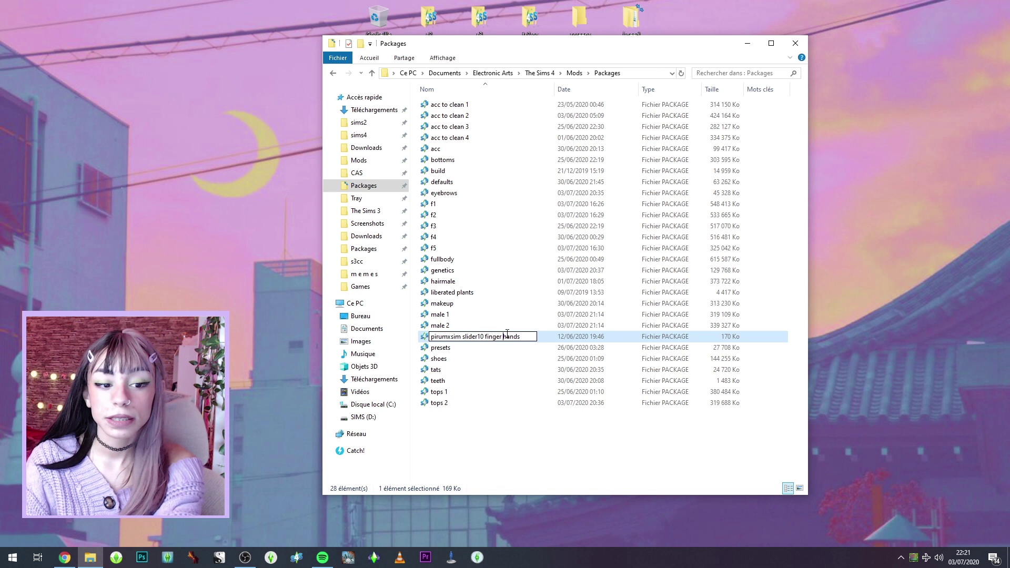
click(523, 314)
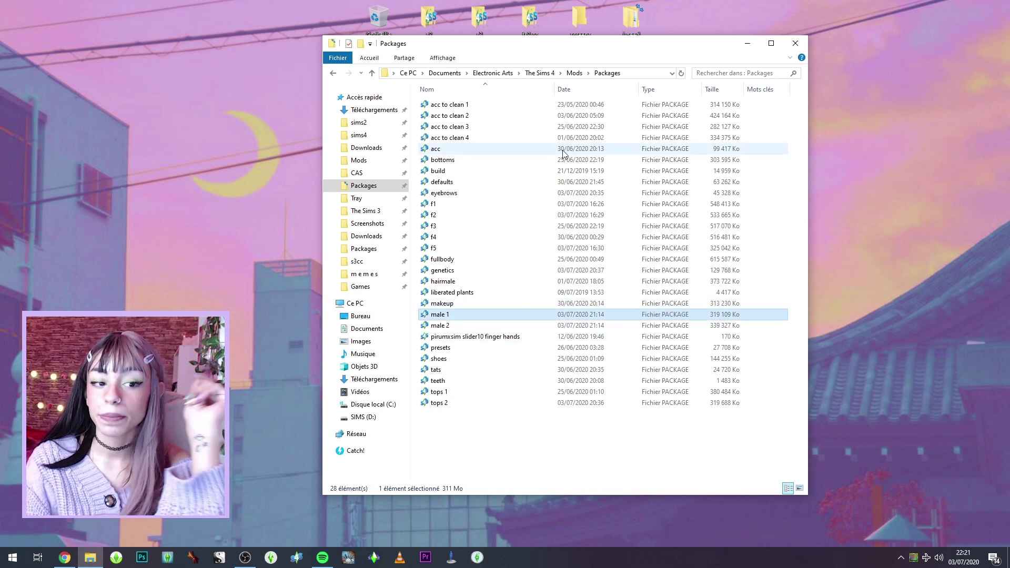
Look through the package files in male clothes folders 2 and 1 under CAS, and look into the clothes to clean folder
click(357, 173)
double_click(459, 158)
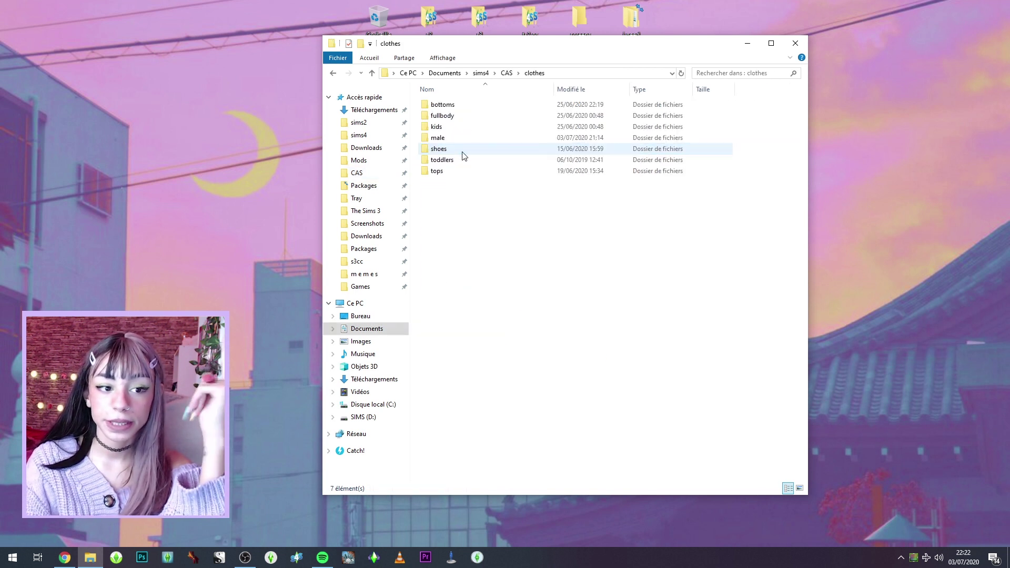
double_click(475, 140)
double_click(500, 114)
scroll(604, 225, down, 15)
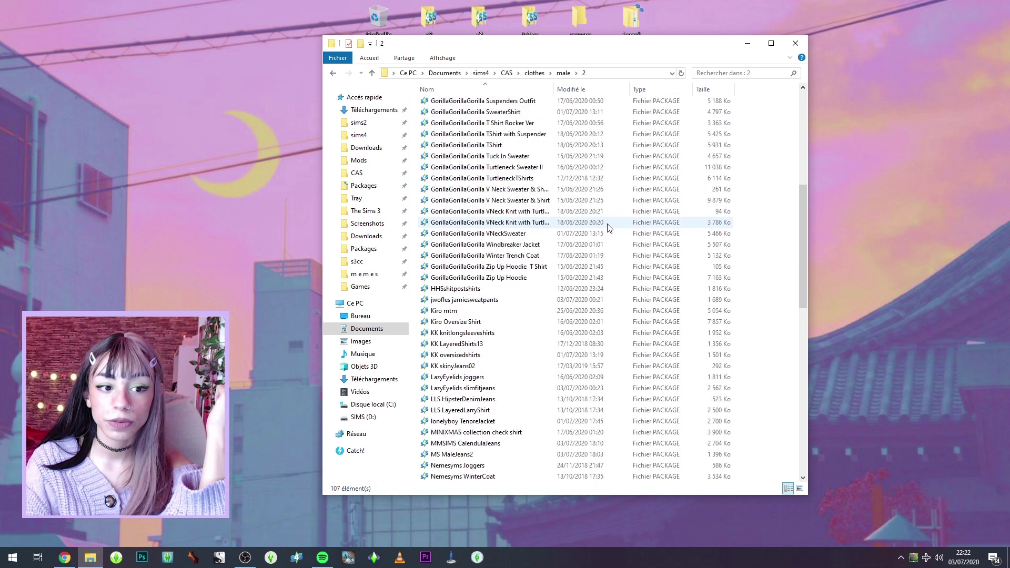
scroll(609, 225, down, 10)
click(563, 72)
double_click(459, 105)
scroll(526, 237, down, 15)
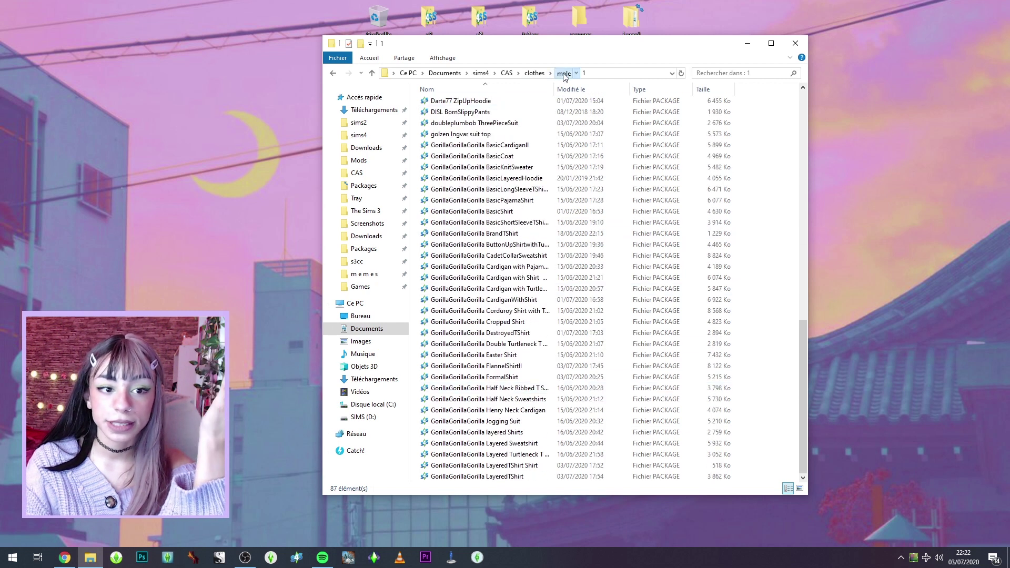
click(506, 73)
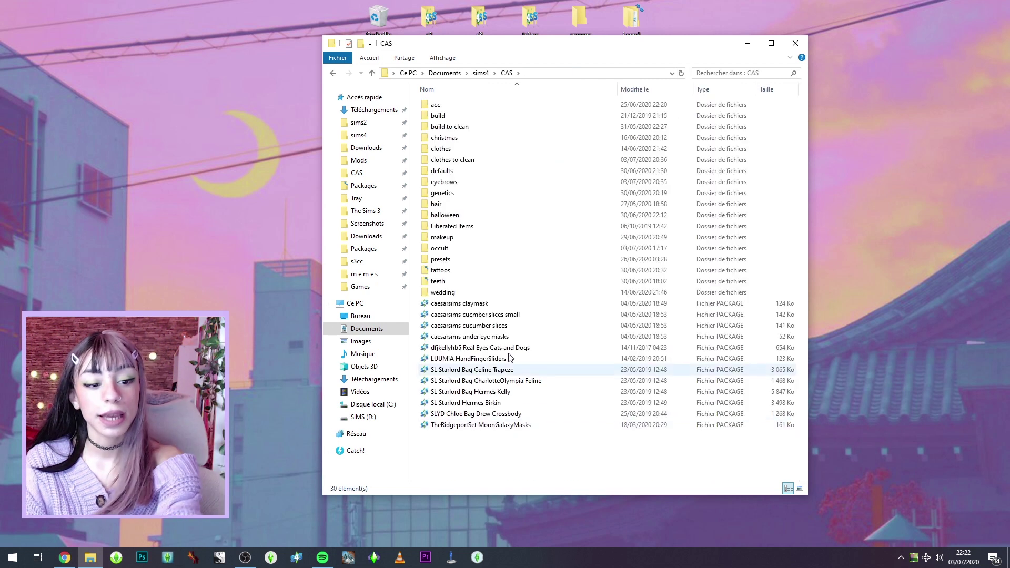
double_click(479, 165)
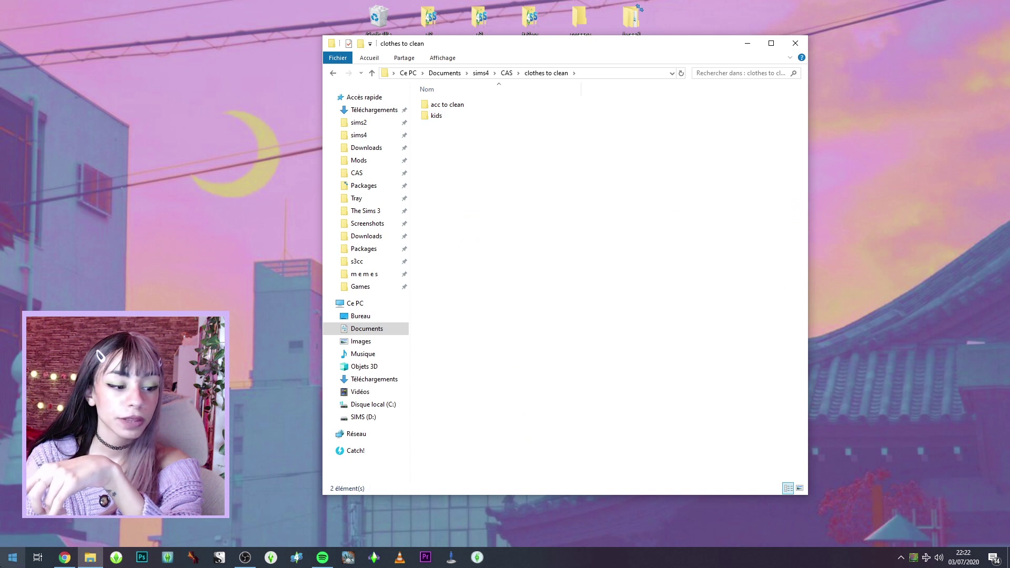
Launch Advanced Renamer, dismissing its registration notice, and load the packages of the CAS christmas folder into its file list
click(13, 557)
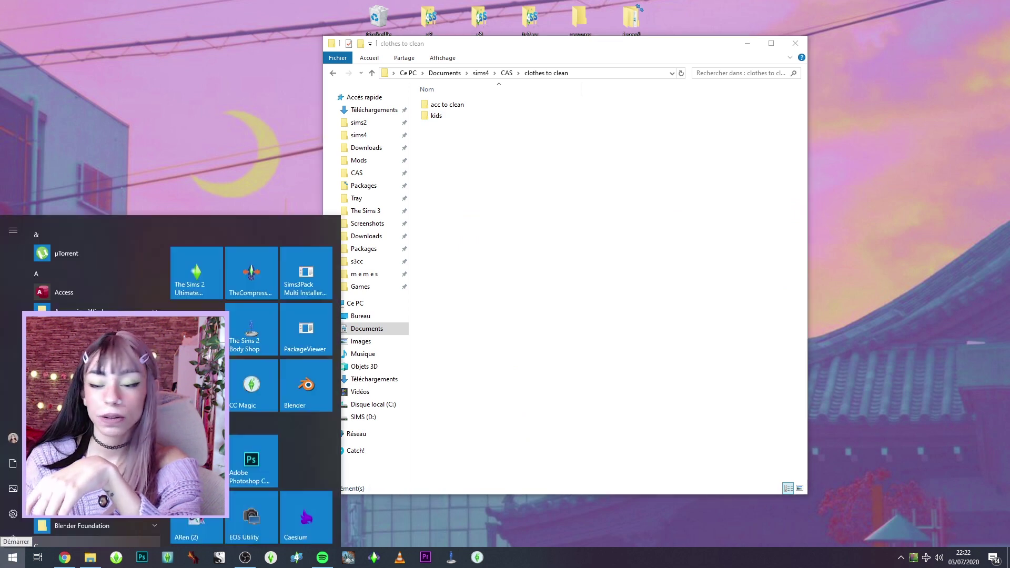
click(79, 300)
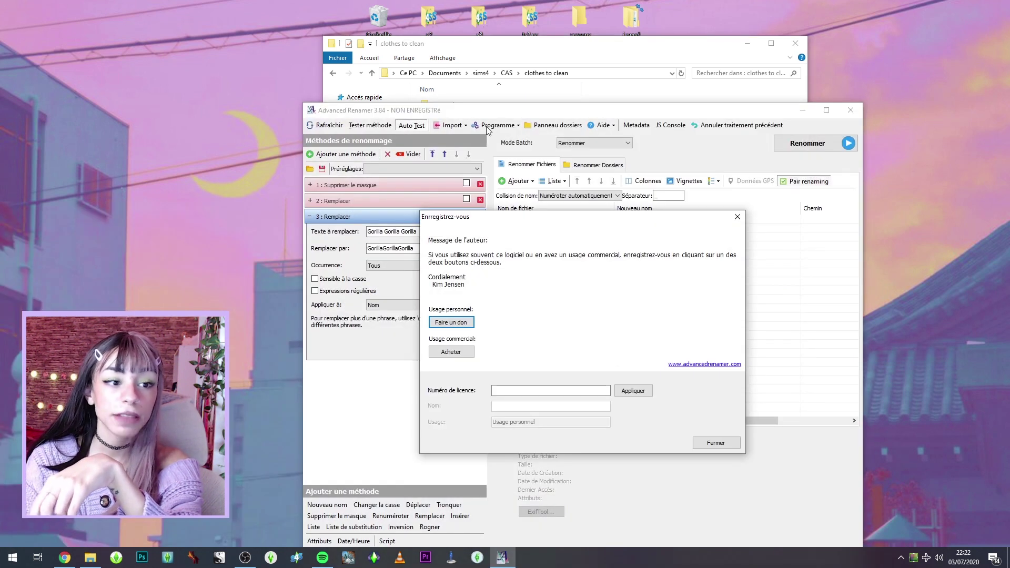
click(736, 216)
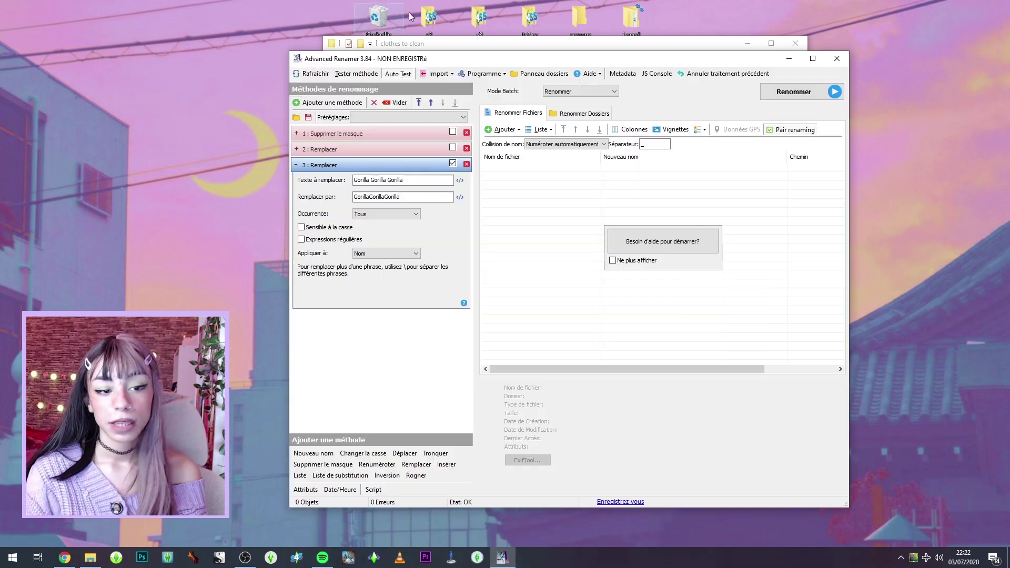
click(502, 129)
drag(441, 45, 460, 42)
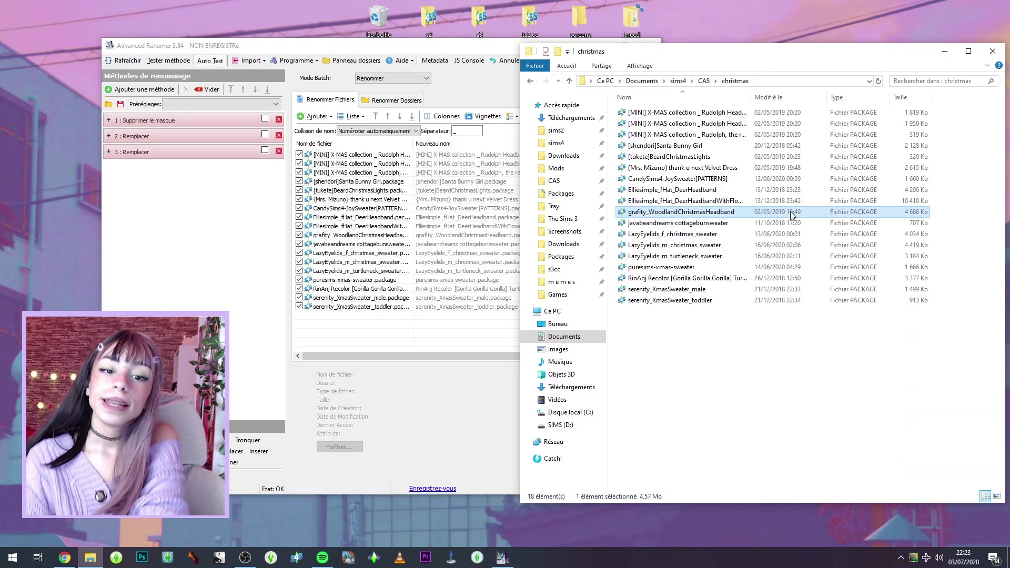
Compare the christmas folder's package files with the list loaded in Advanced Renamer
key(ctrl+a)
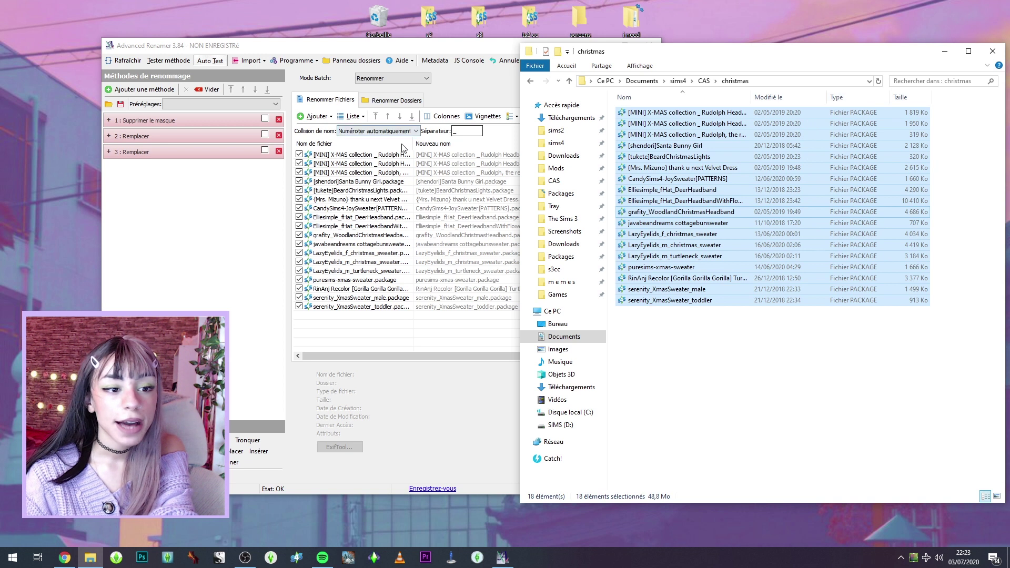
drag(739, 371, 752, 108)
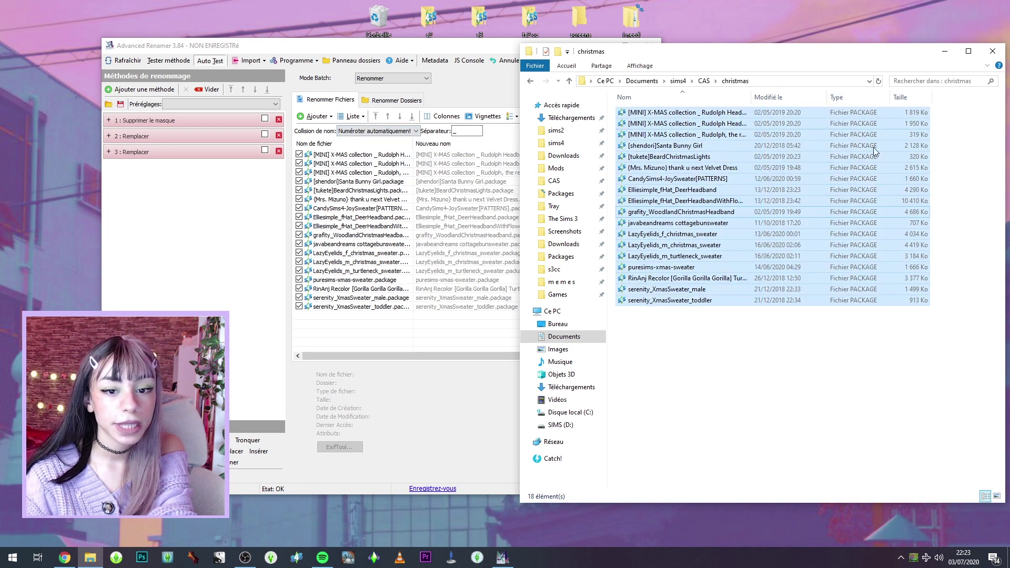
click(839, 200)
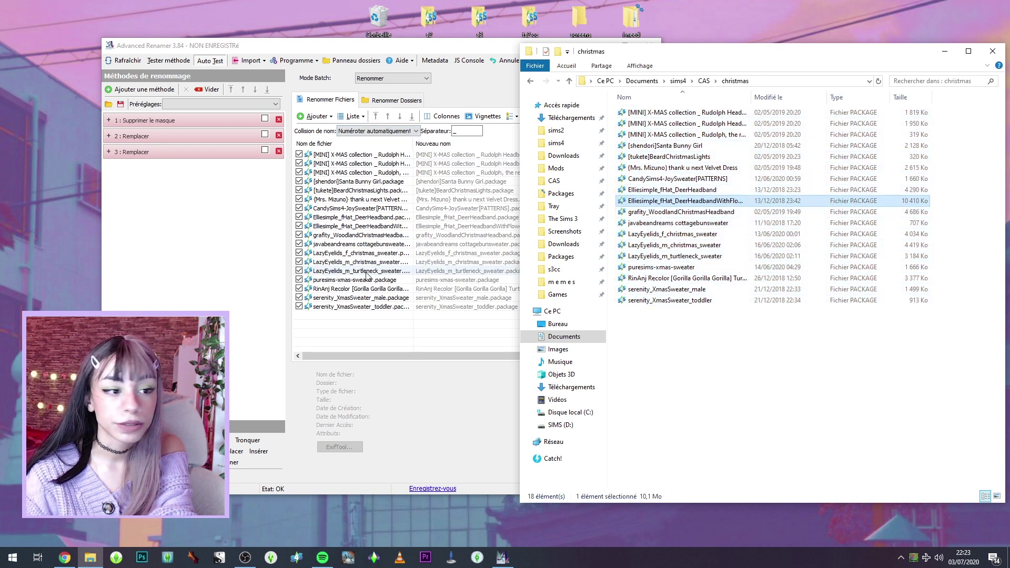
click(394, 342)
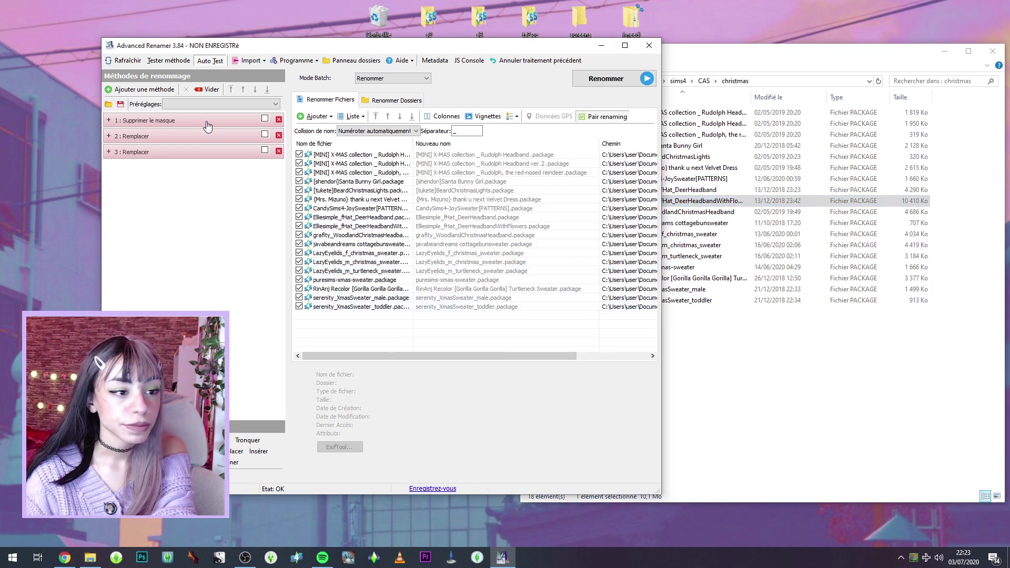
Add a remove-pattern method with the mask [\.\] to strip square brackets and periods from the file names
click(136, 92)
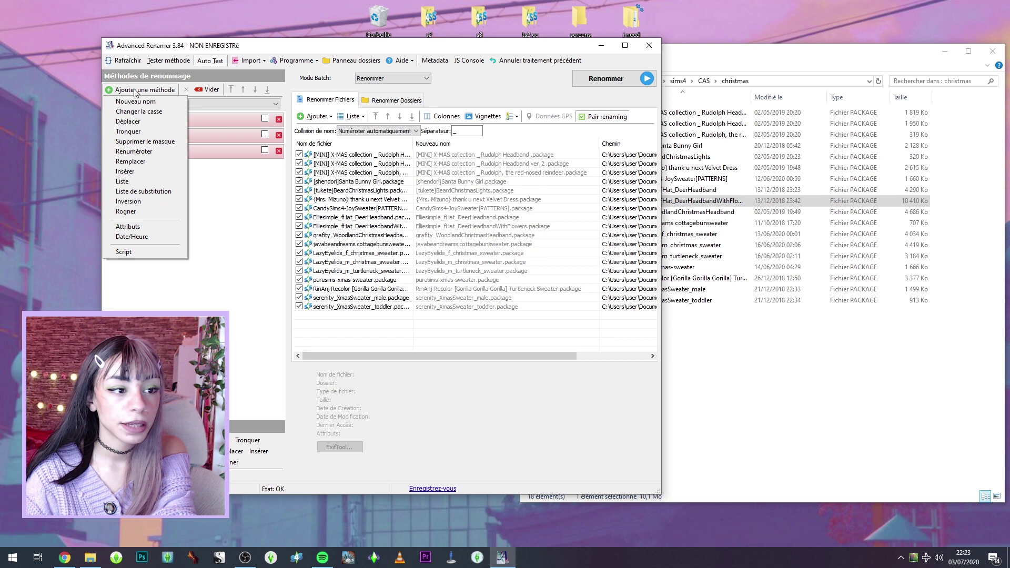
click(136, 92)
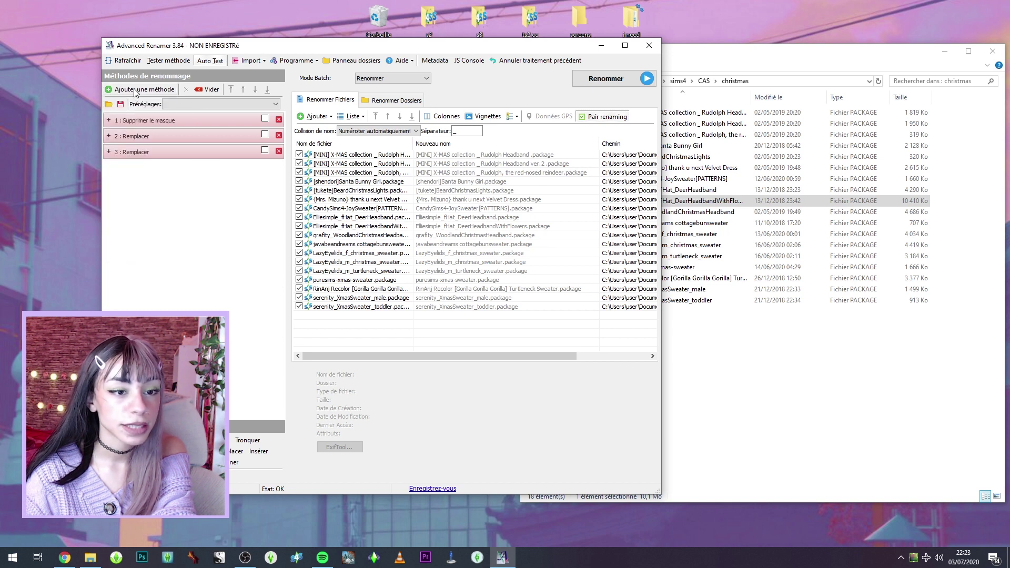
click(136, 90)
click(142, 142)
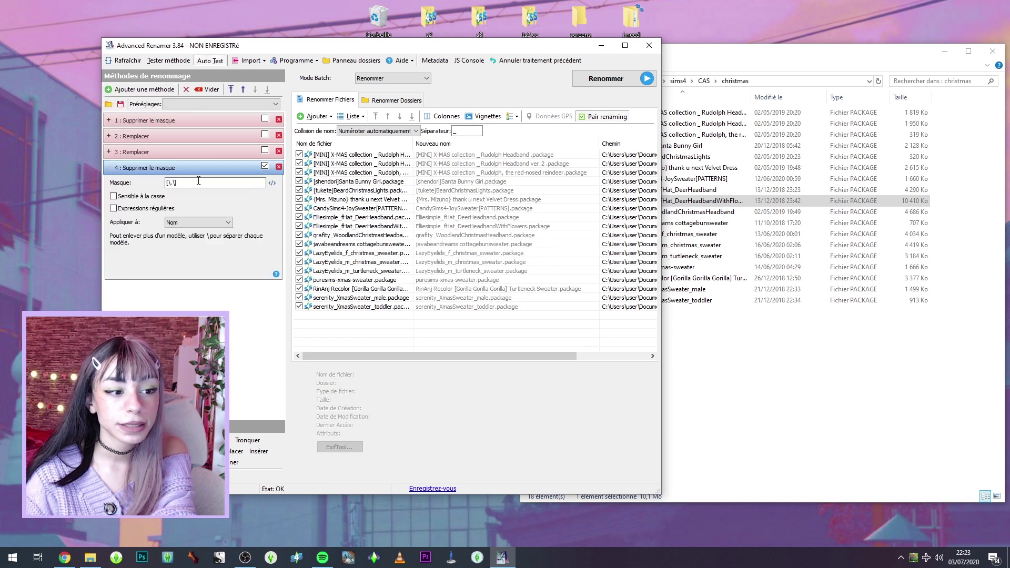
click(169, 183)
key(BackSpace)
text(*)
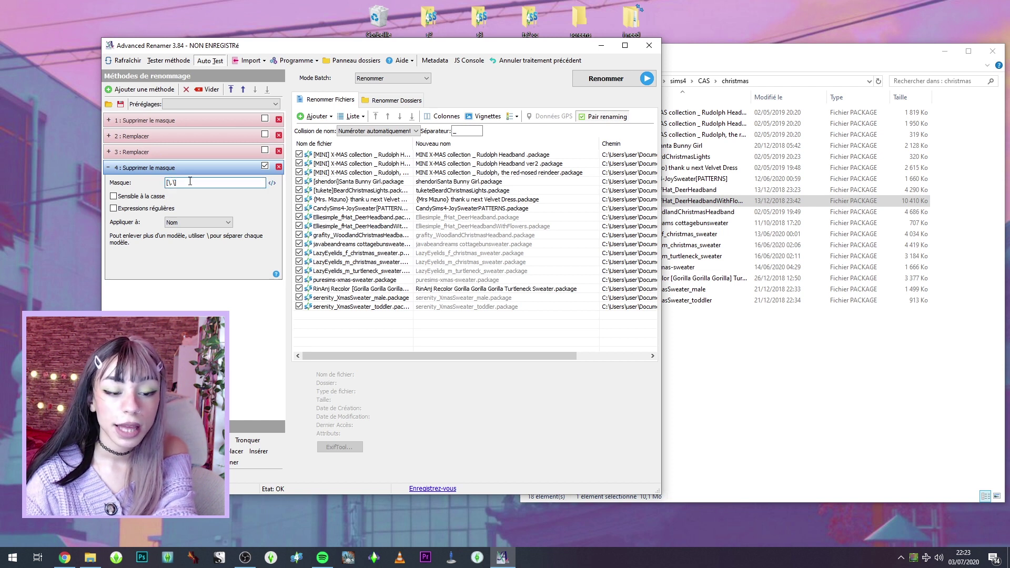
Enable the second Replace method to swap underscores, hyphens and TS4 in the file names for a space, without keeping a new Replace method
click(139, 90)
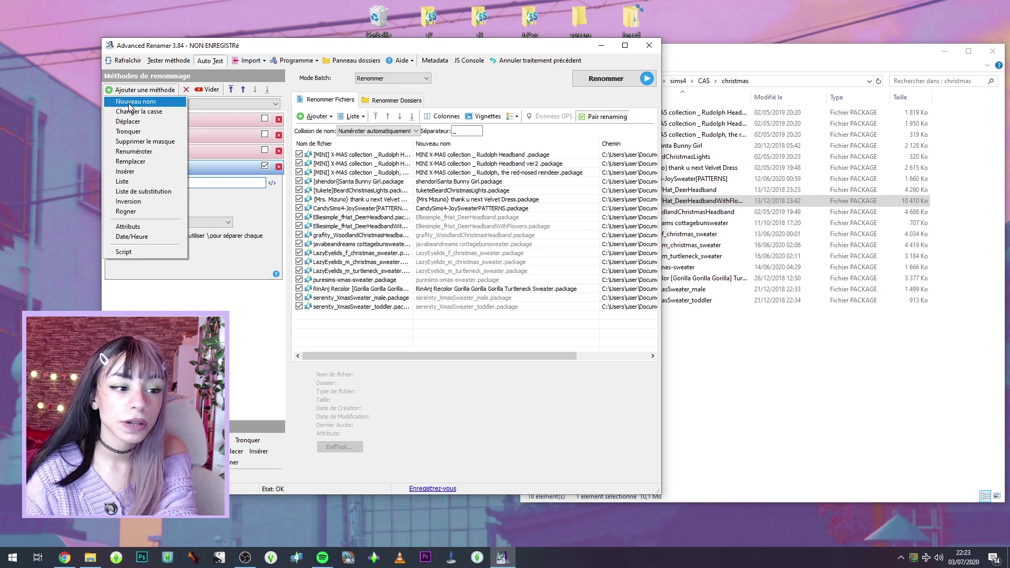
click(143, 161)
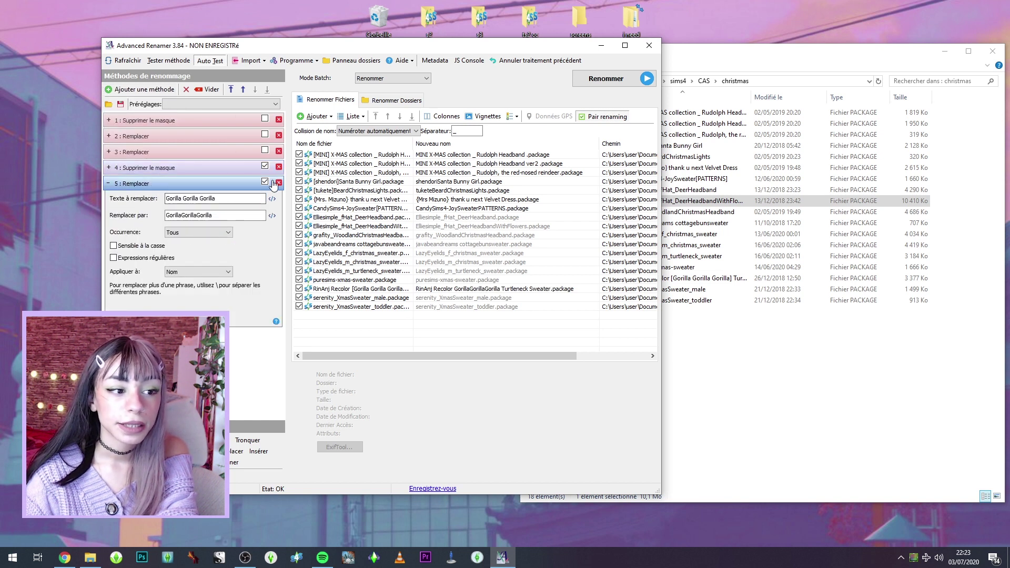
click(197, 136)
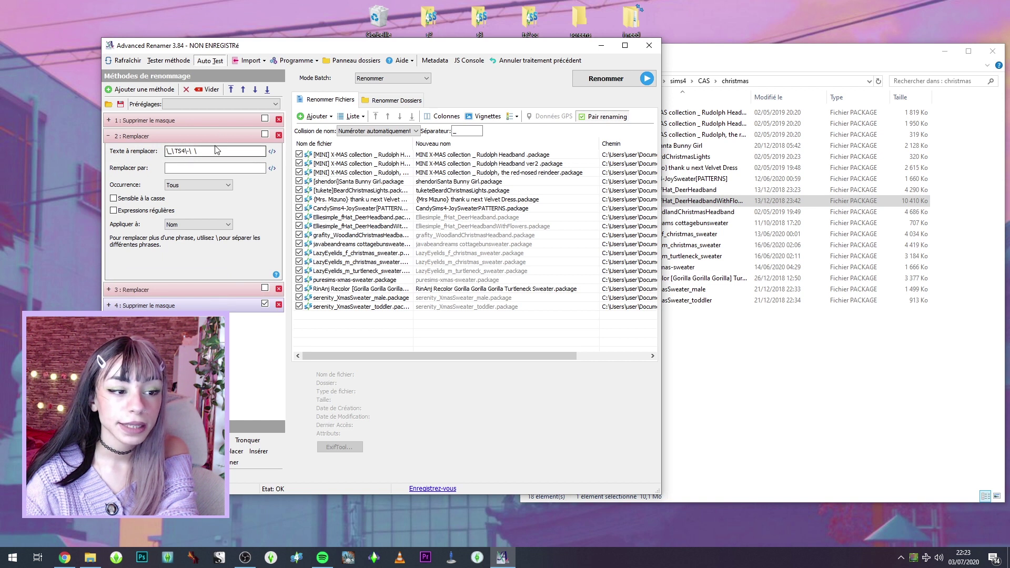
click(265, 135)
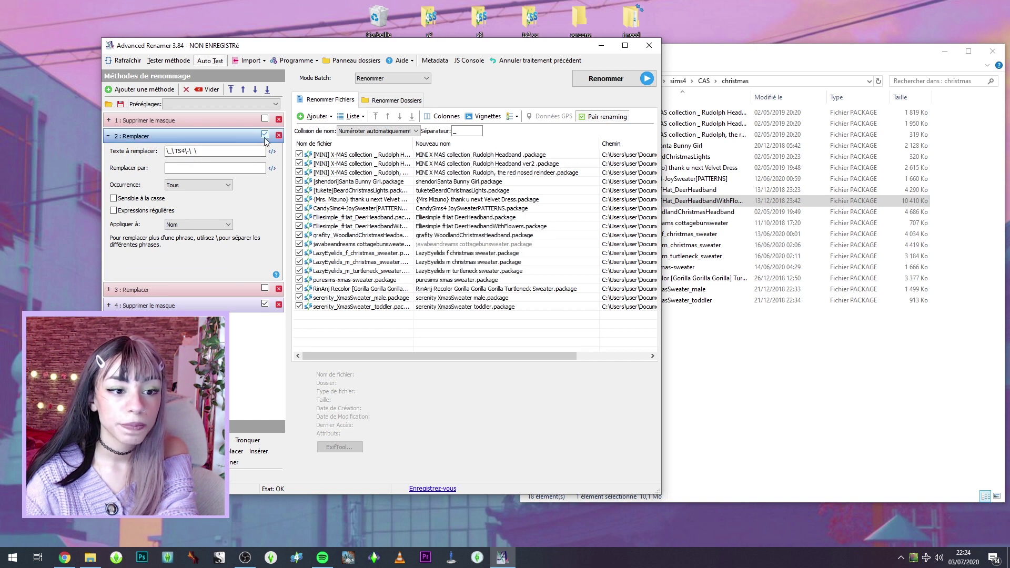
click(170, 152)
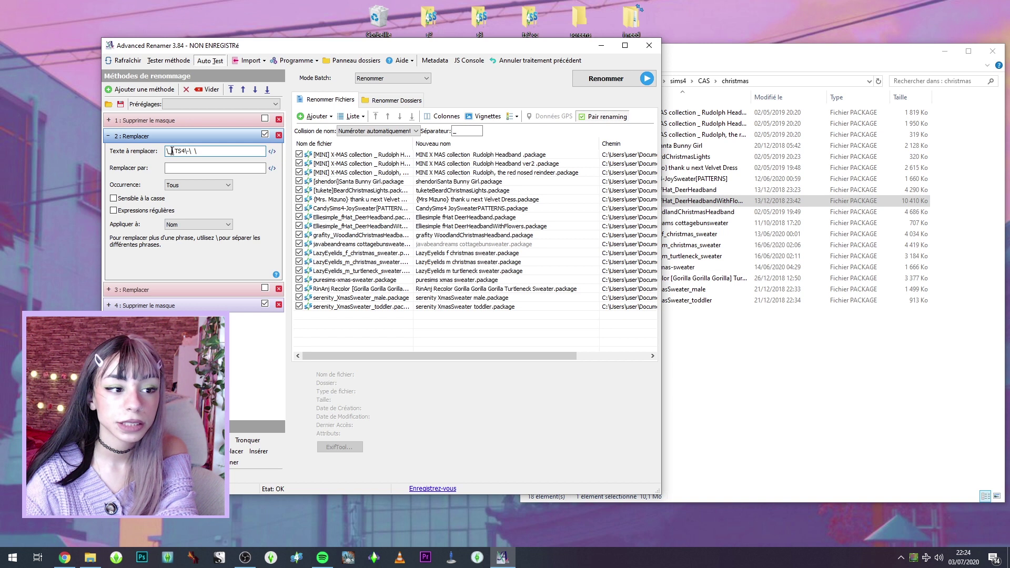
click(175, 167)
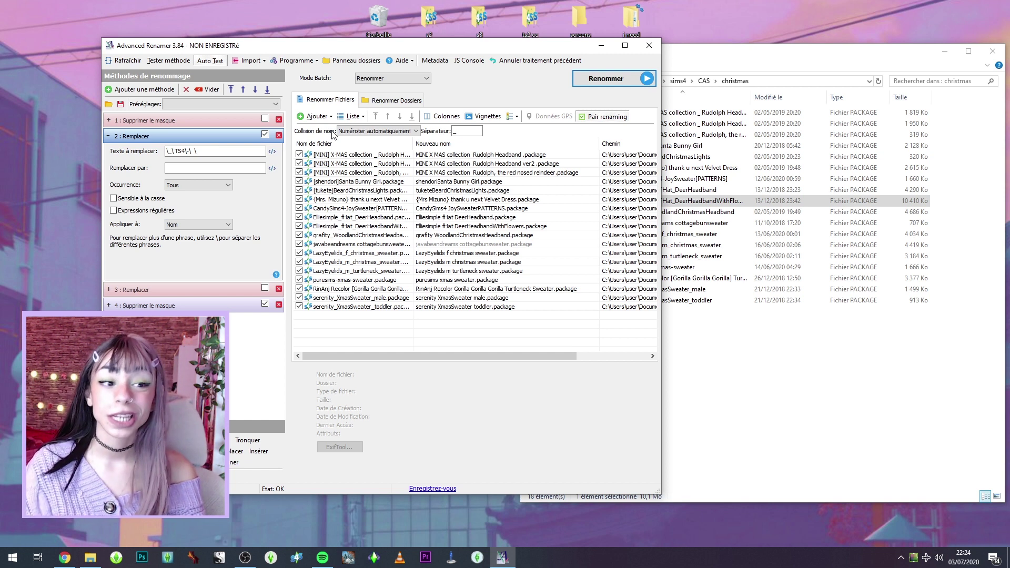
Run the batch rename on all loaded christmas packages and close the result
click(624, 84)
click(436, 323)
click(387, 330)
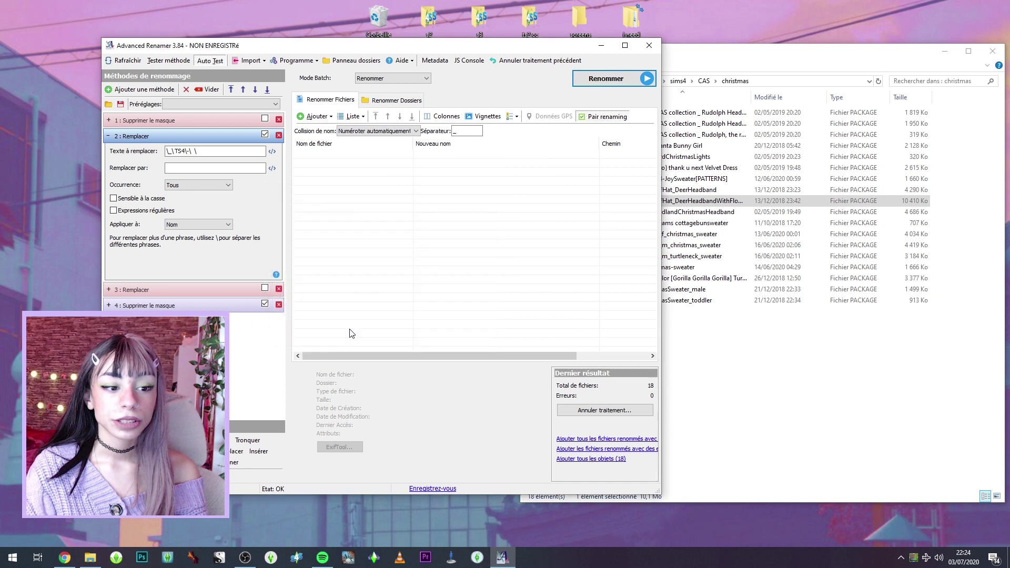
Review the enabled removal and replacement methods, and check the renamed packages in the christmas folder
click(202, 305)
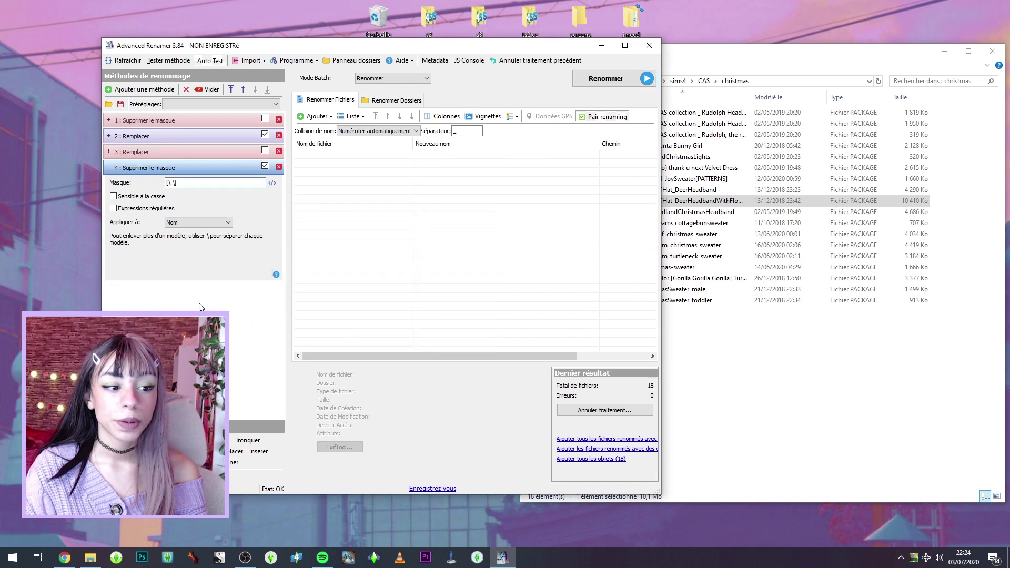
click(167, 137)
click(753, 251)
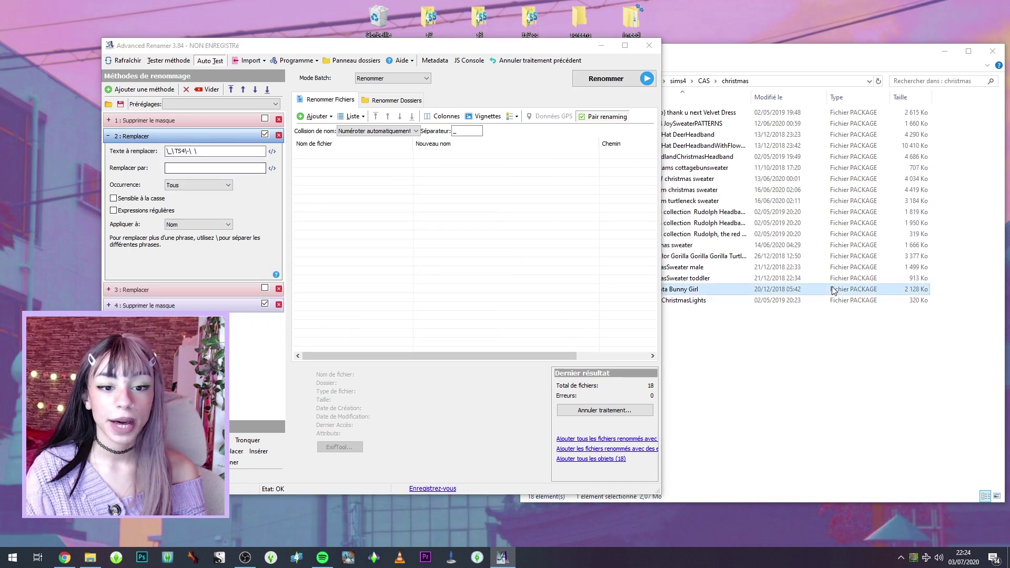
key(ctrl+a)
Remove fHat from the two Elliesimple headband file names, renaming them Elliesimple DeerHeadband and Elliesimple DeerHeadbandWithFlowers
click(665, 135)
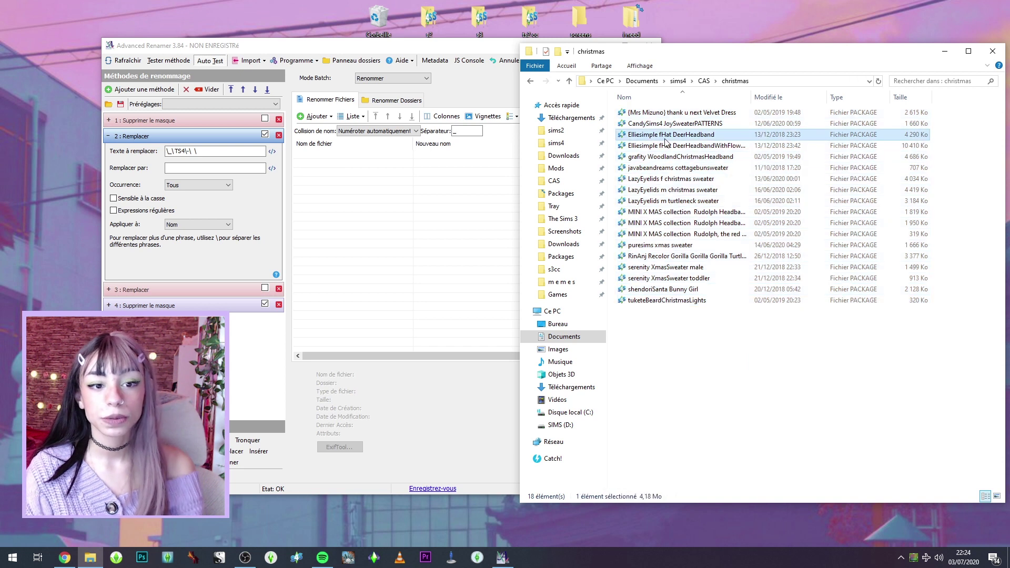
click(665, 136)
key(BackSpace)
key(BackSpace)
key(BackSpace)
key(BackSpace)
key(BackSpace)
click(668, 150)
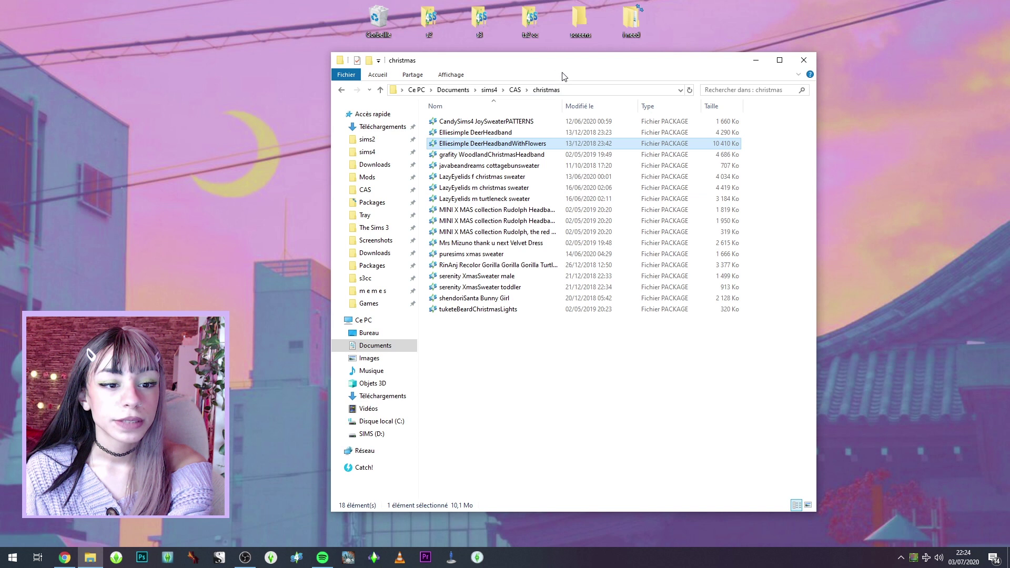
Widen the name column in the christmas folder and open the RinAnj Recolor package's name for editing
drag(562, 105, 584, 104)
click(520, 266)
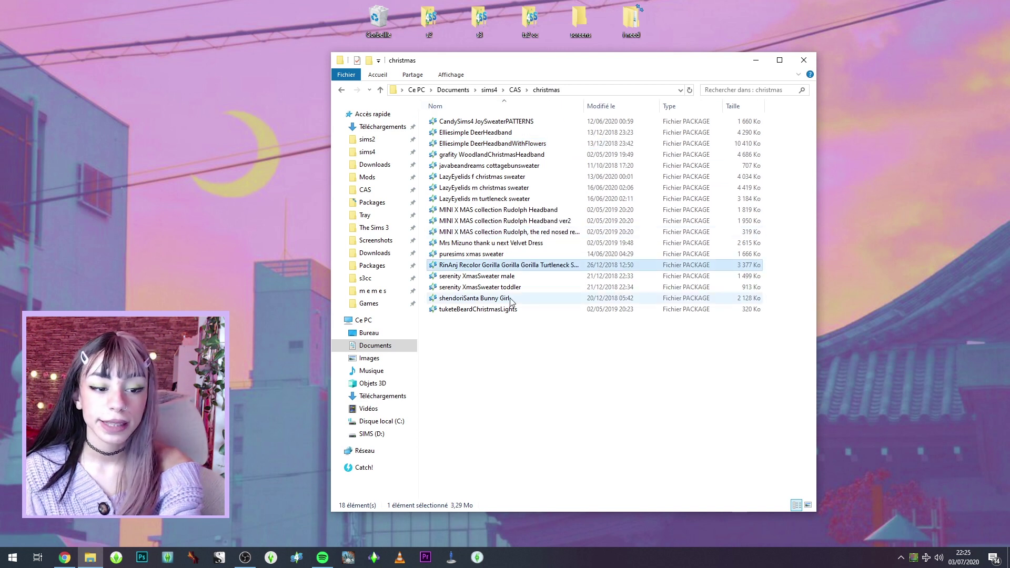
click(476, 267)
drag(440, 265, 575, 265)
click(604, 132)
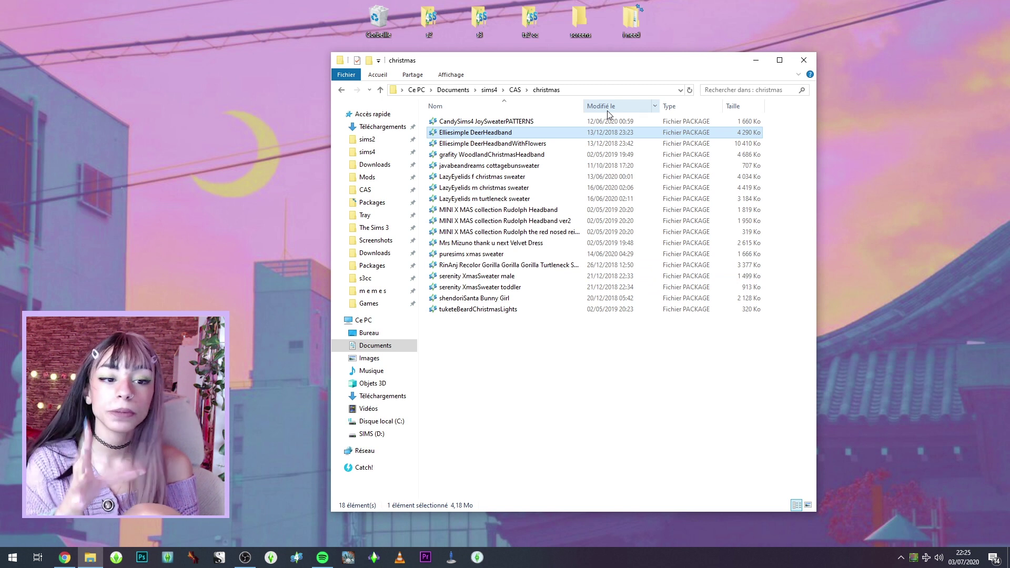
Go back through CAS to the Mods Packages folder and examine its merged package files, including the f1 to f5 group
click(527, 90)
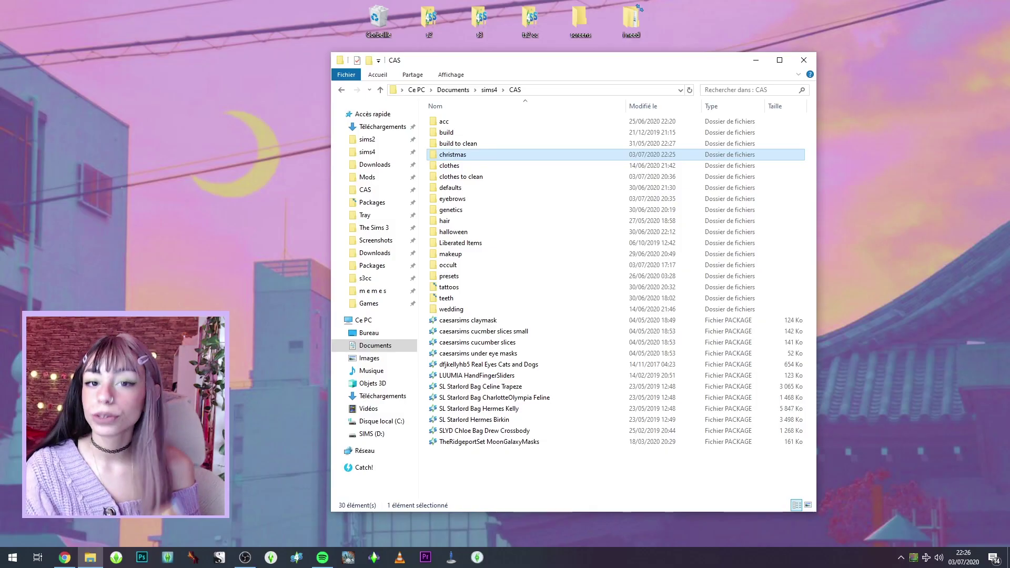
click(372, 202)
drag(521, 450, 559, 15)
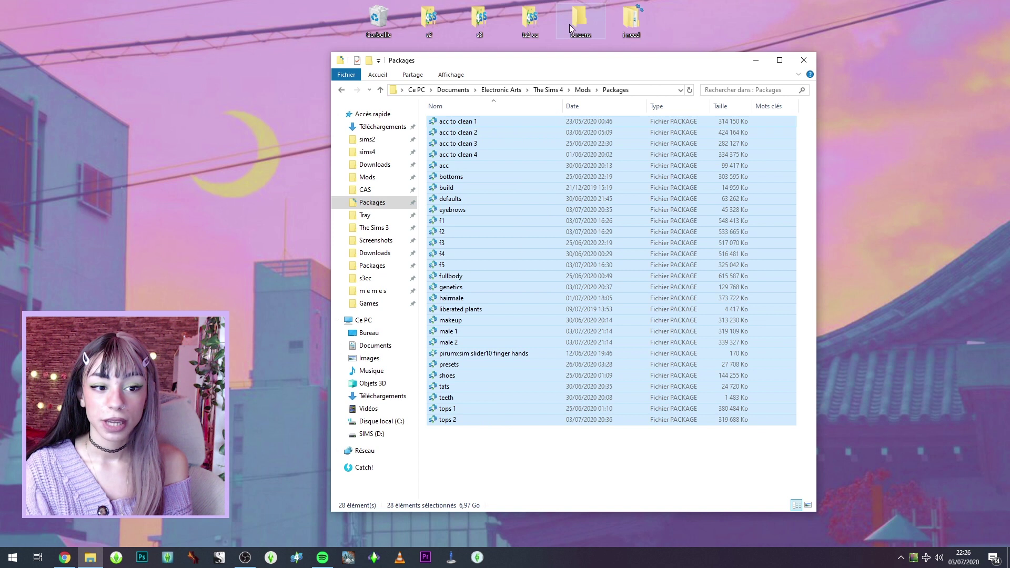
click(531, 177)
click(505, 187)
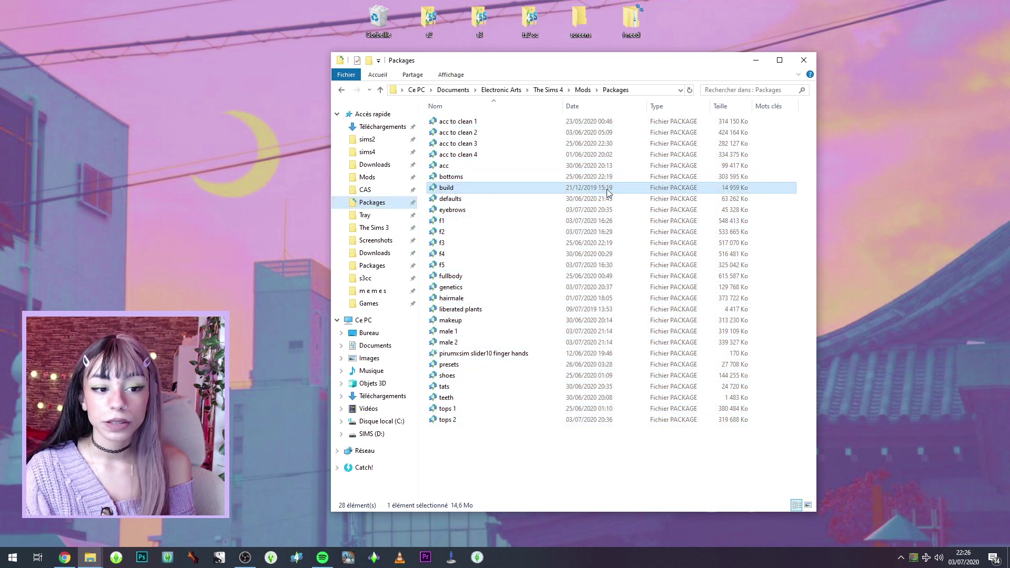
click(565, 211)
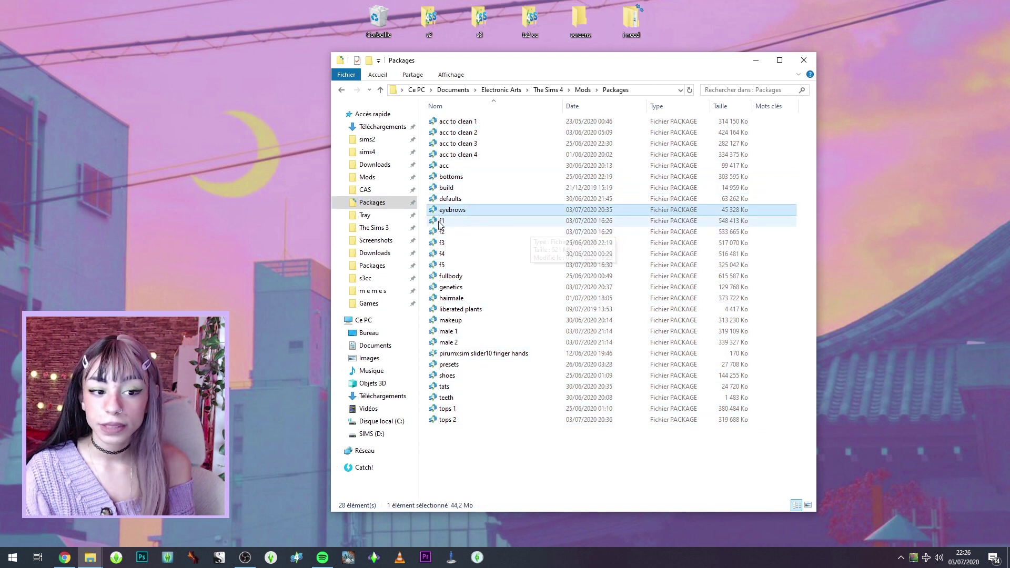
drag(429, 224, 487, 271)
click(510, 242)
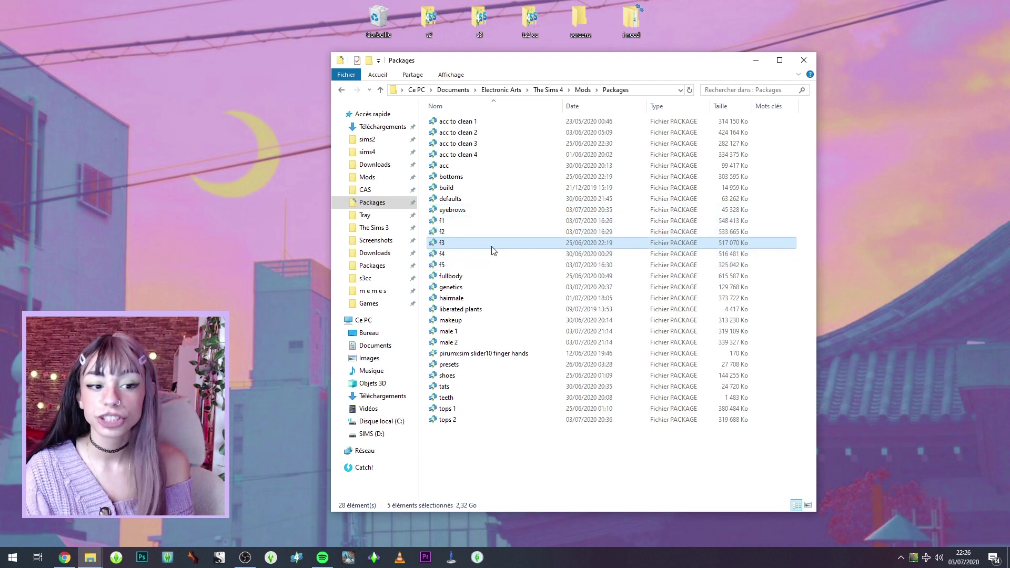
Examine the merged packages in the Packages folder, including hairmale, makeup and the sizes of the f1 to f5 group
click(497, 223)
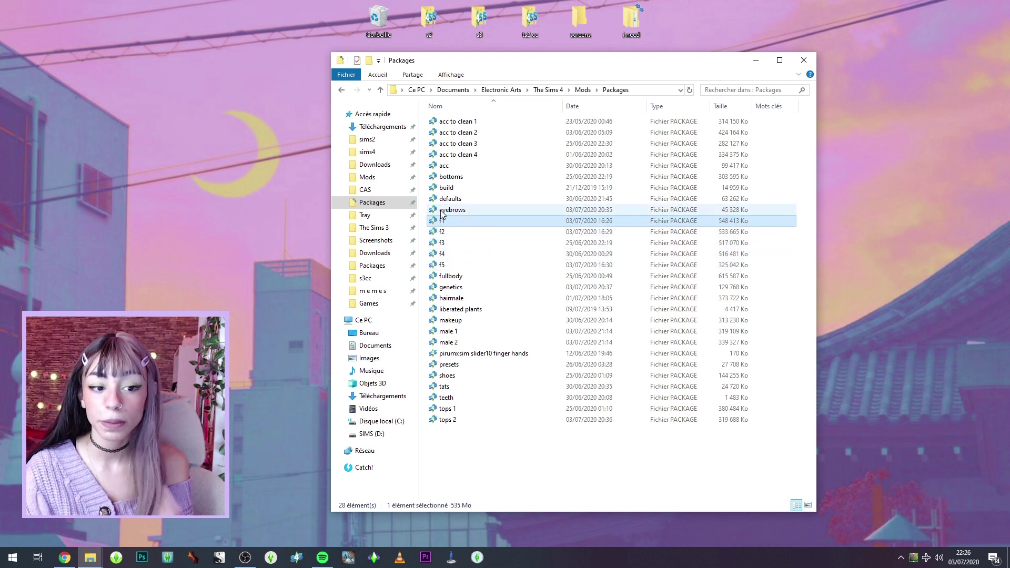
click(445, 298)
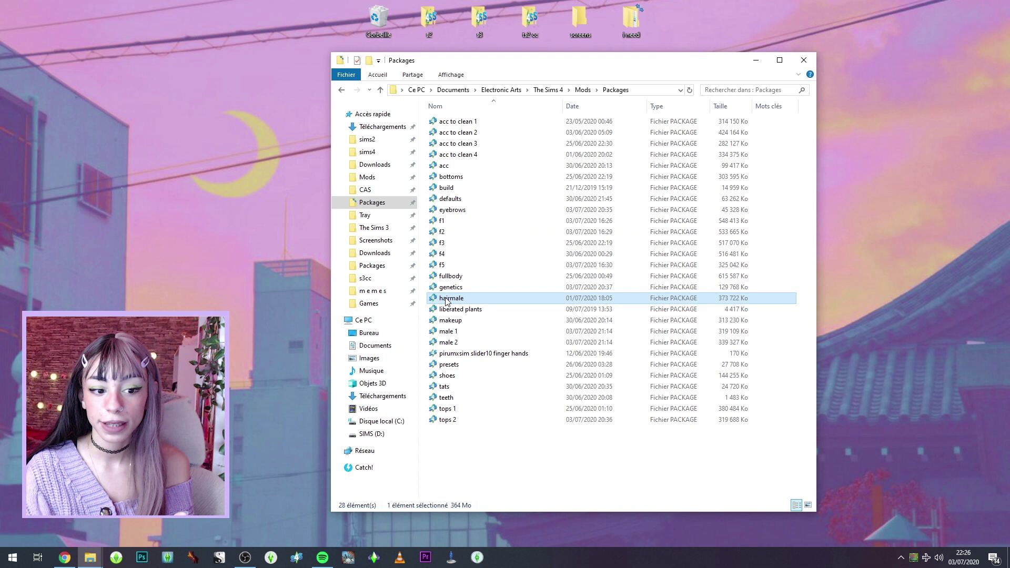
click(446, 321)
drag(429, 226, 473, 269)
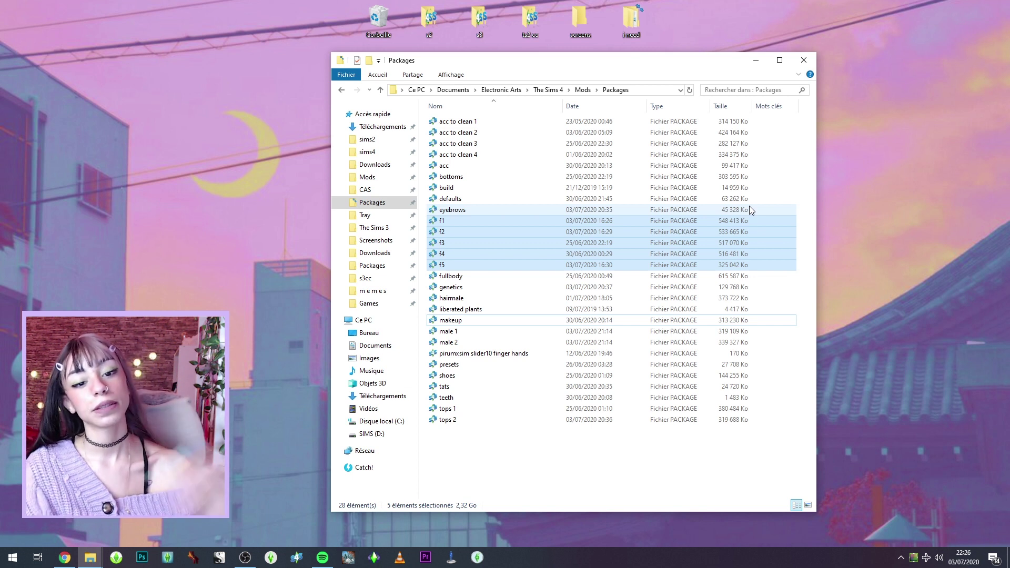
click(720, 243)
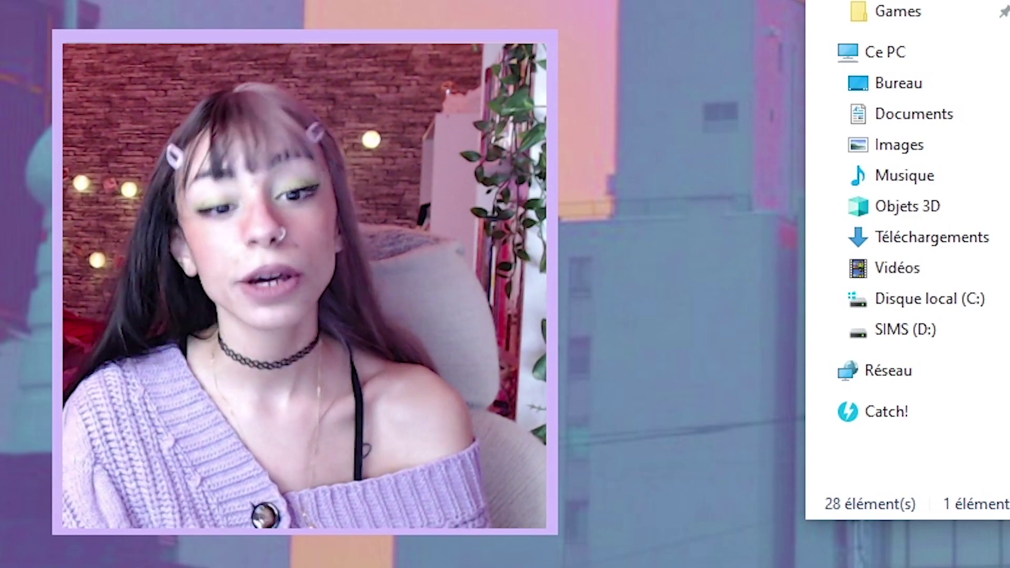
click(728, 222)
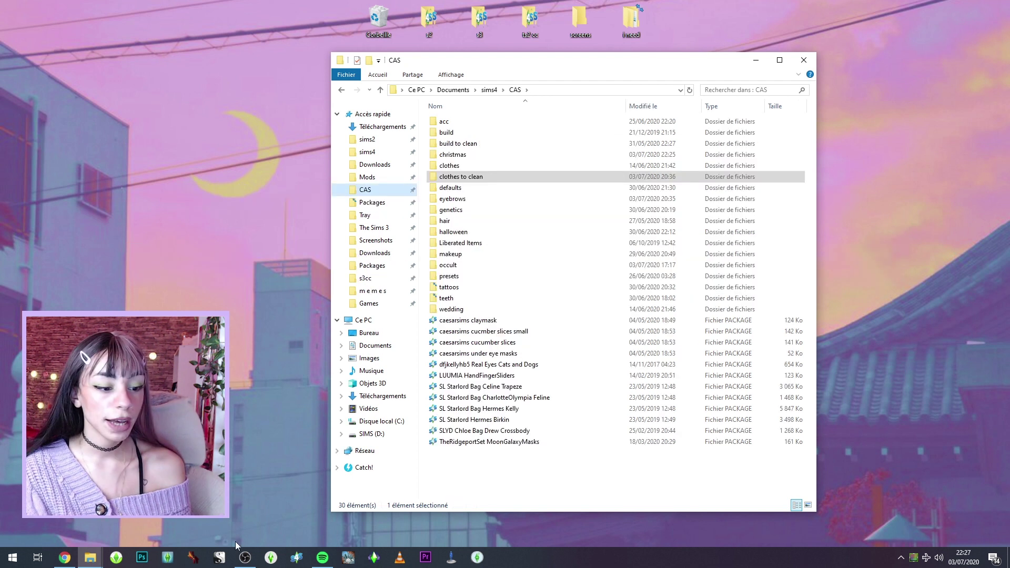
Launch Sims 4 Studio, return to the Mods Packages folder in File Explorer and select all its package files
click(297, 557)
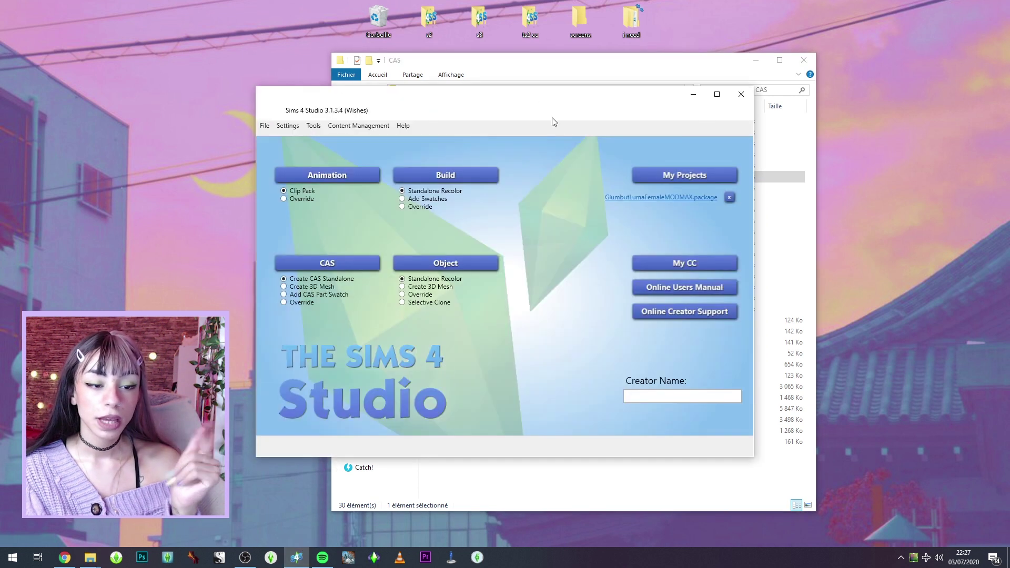
click(399, 60)
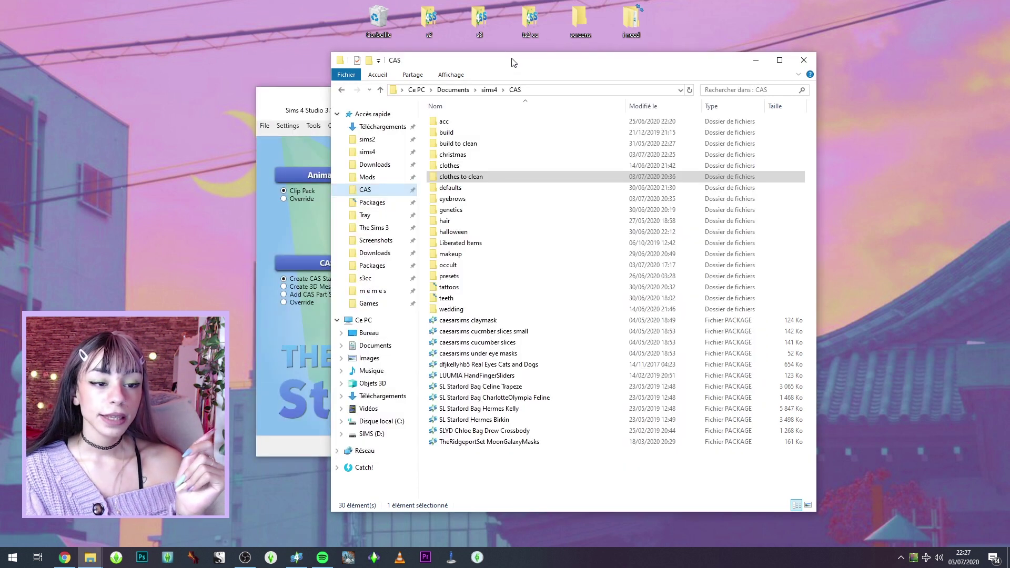
click(389, 202)
drag(548, 468, 589, 117)
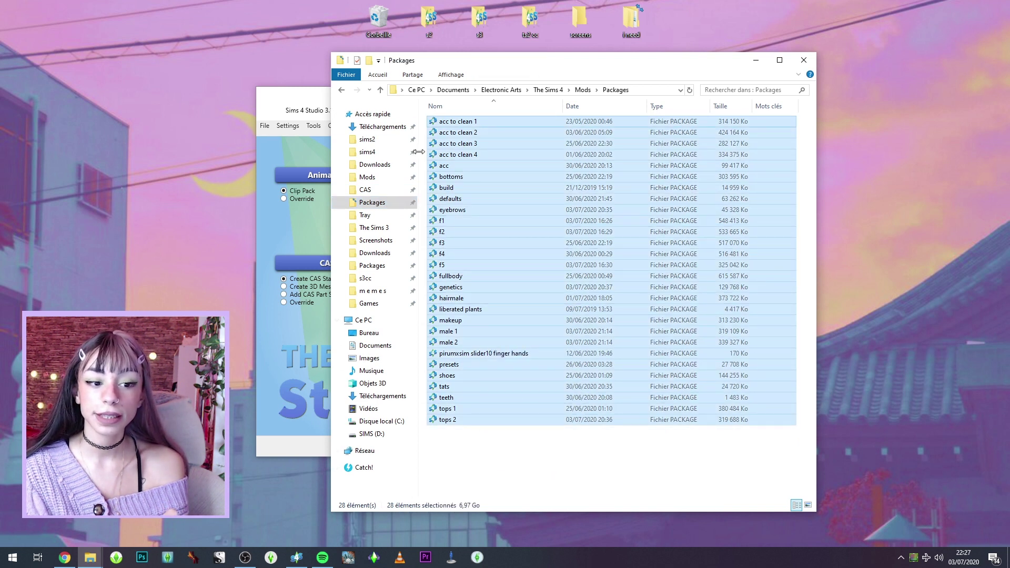
Move the GlumbutLumaFemaleMODMAX and pirumxsim_slider12_cheekbone_cheeks packages from the downloads folder into the Mods Packages folder
click(382, 126)
click(562, 149)
right_click(561, 149)
click(613, 200)
drag(677, 207, 381, 202)
click(374, 203)
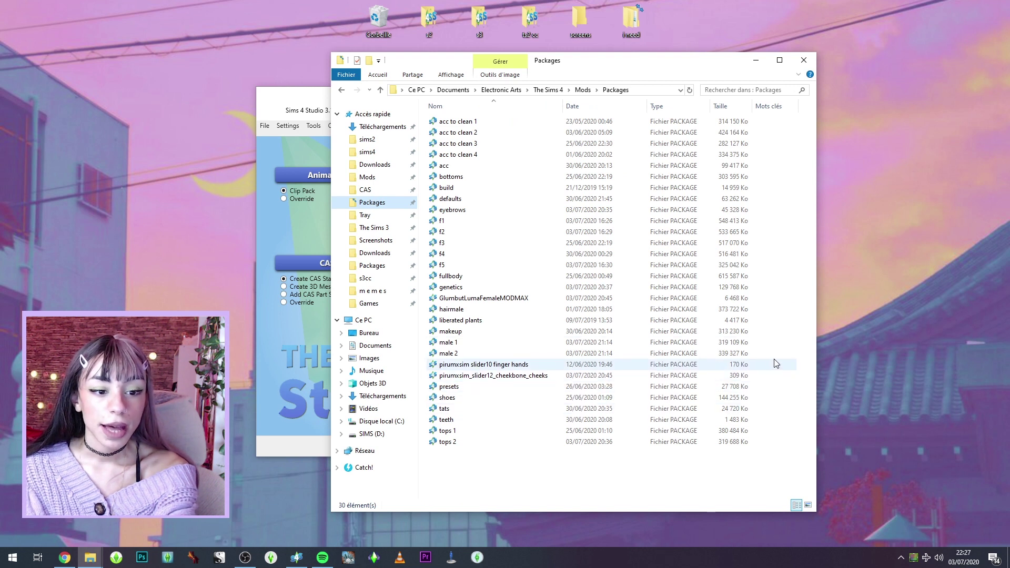
Select GlumbutLumaFemaleMODMAX and the two pirumxsim slider packages, and place a second File Explorer window beside the Packages window
drag(776, 363, 541, 378)
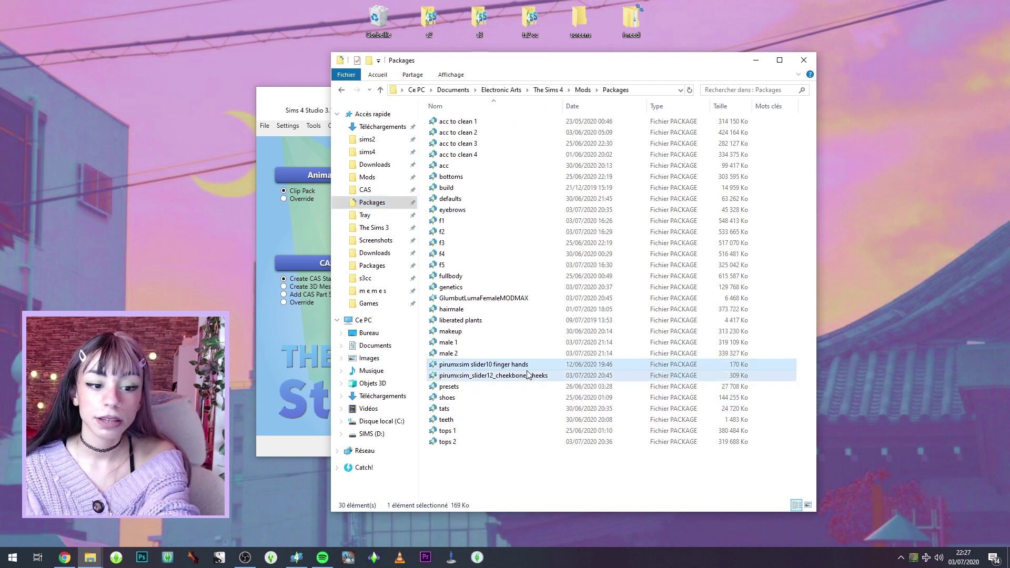
ctrl+click(501, 299)
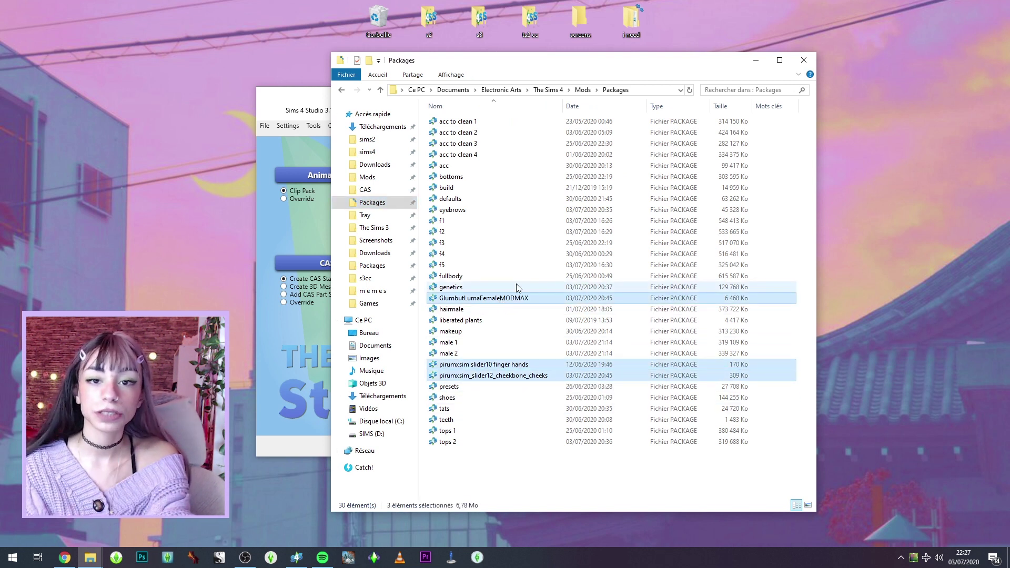
drag(515, 64, 655, 56)
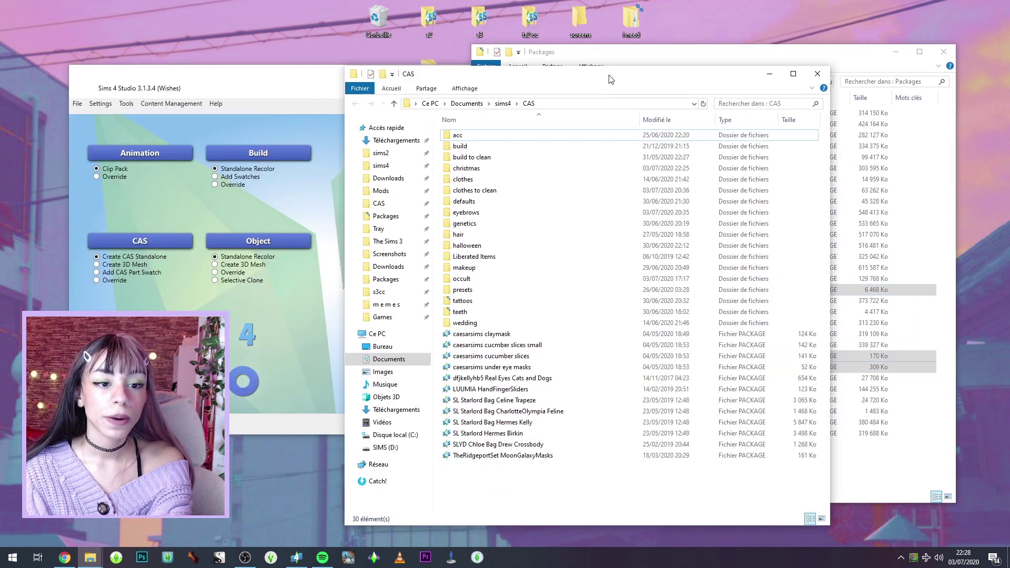
drag(603, 76, 352, 57)
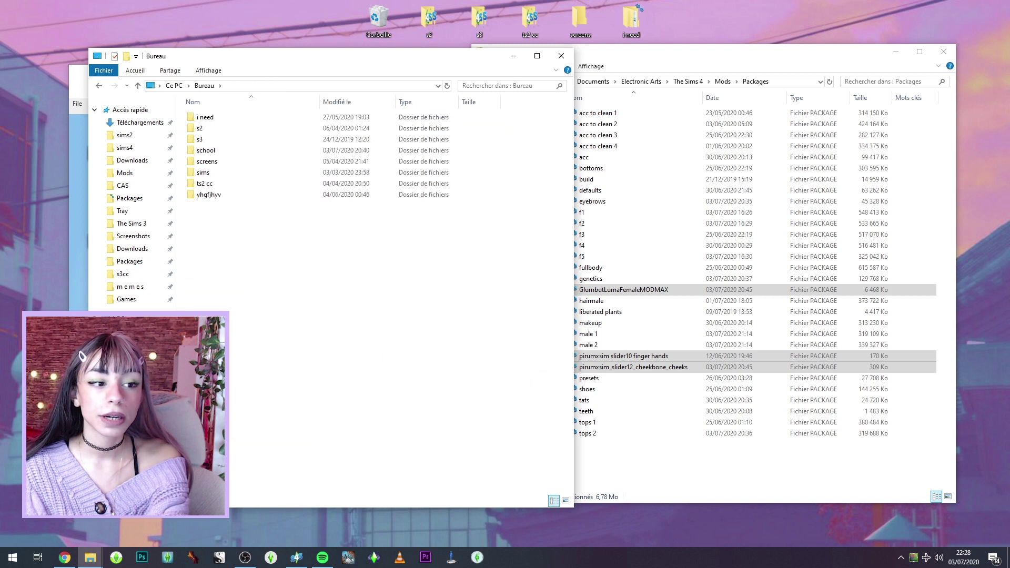
In the second window, open the wow folder inside Documents, sims4, CAS, clothes to clean
click(133, 362)
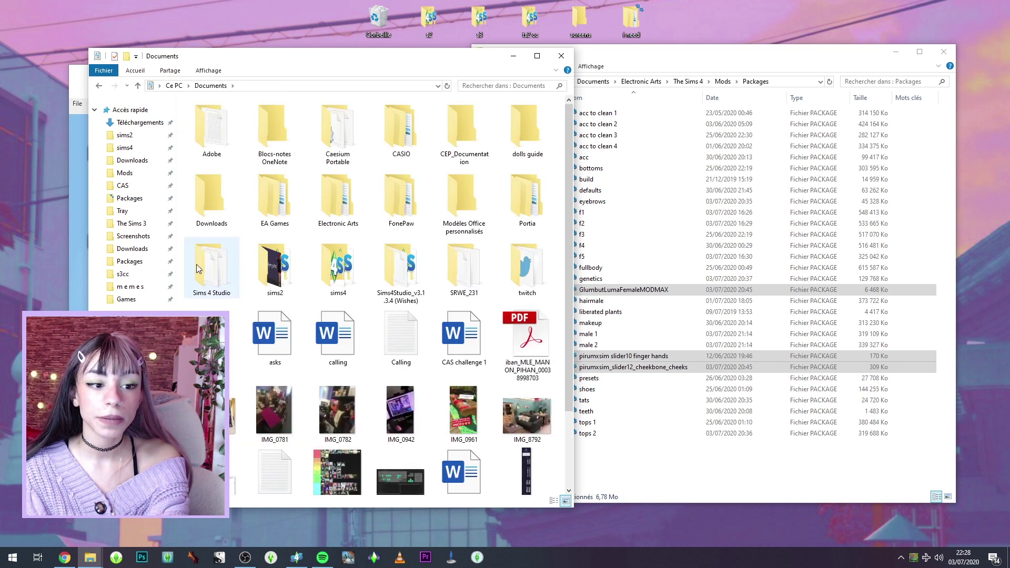
double_click(338, 266)
double_click(249, 129)
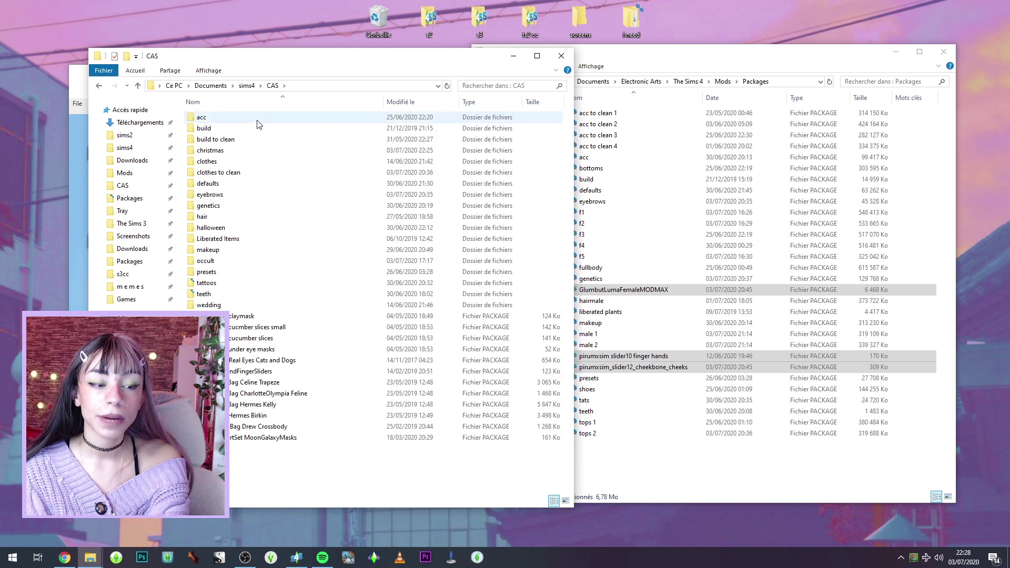
click(237, 173)
click(239, 174)
key(Return)
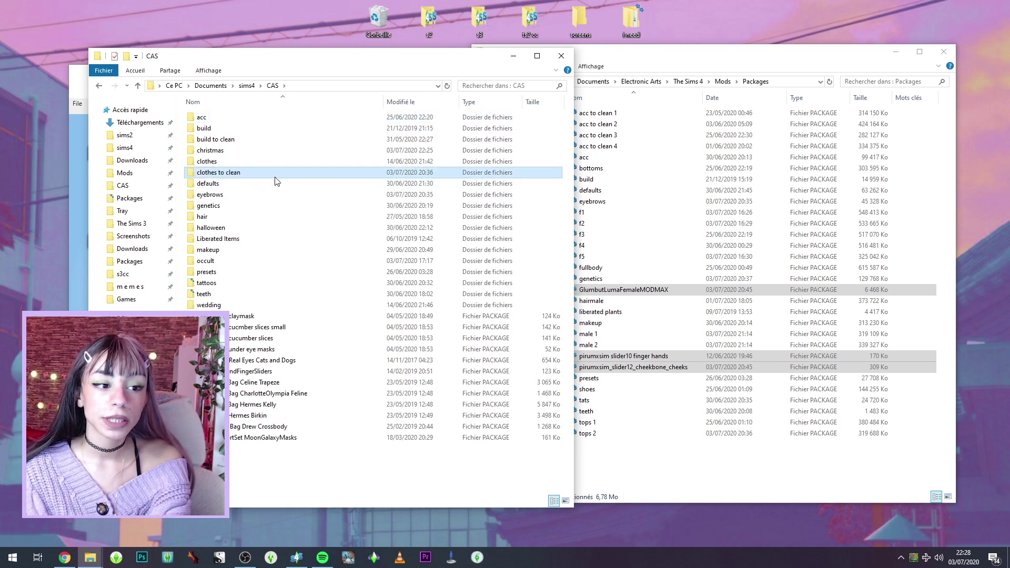
double_click(272, 176)
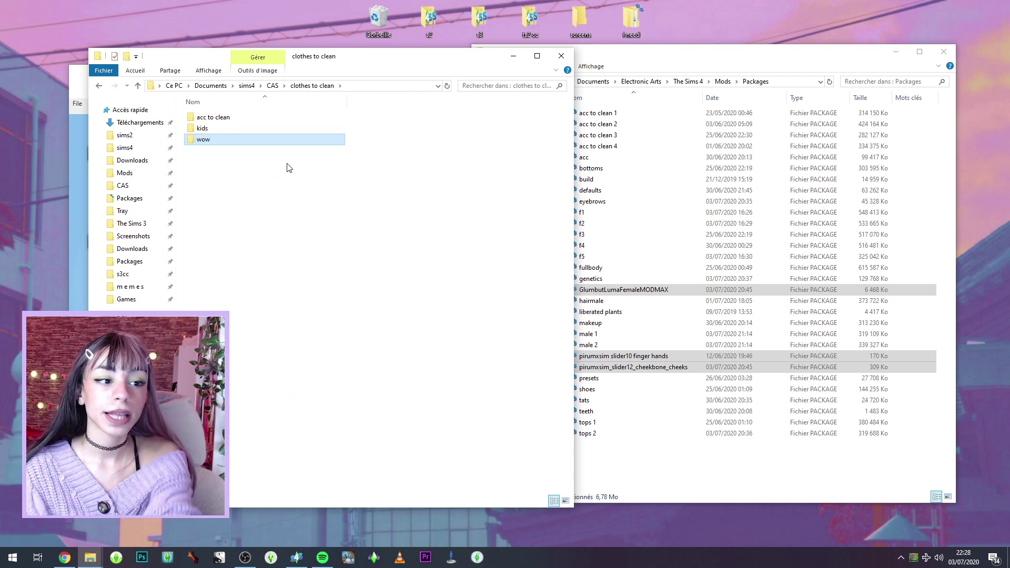
double_click(255, 137)
Move the three selected slider packages from Mods Packages into the wow folder and line up the two folder windows
drag(650, 295, 309, 255)
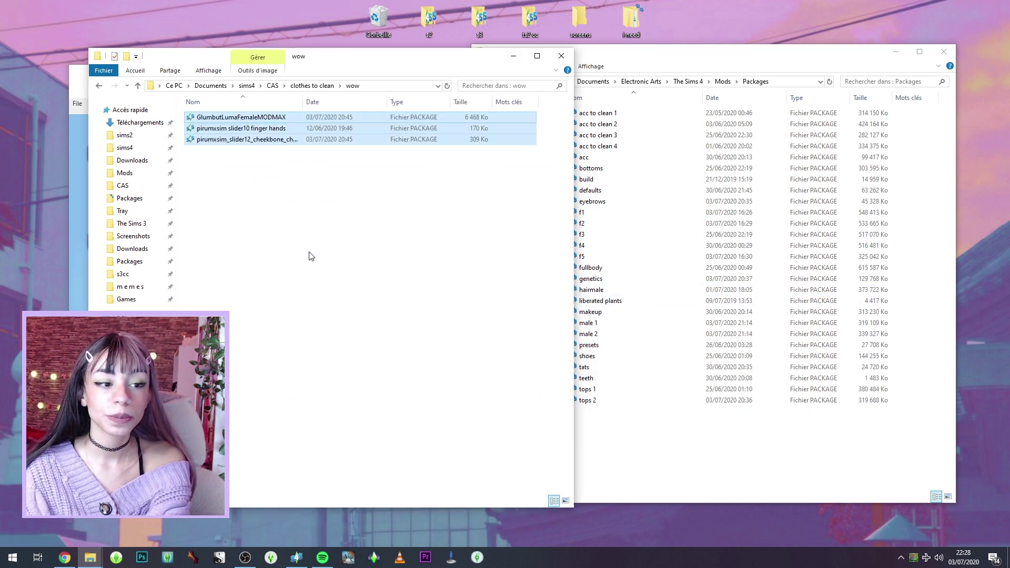
drag(345, 67, 333, 63)
click(763, 326)
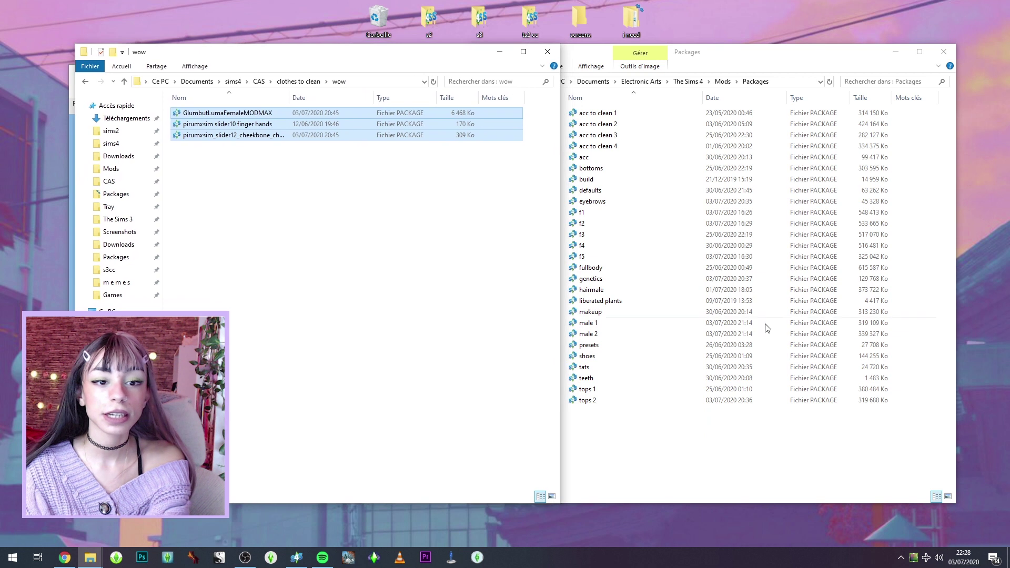
click(810, 249)
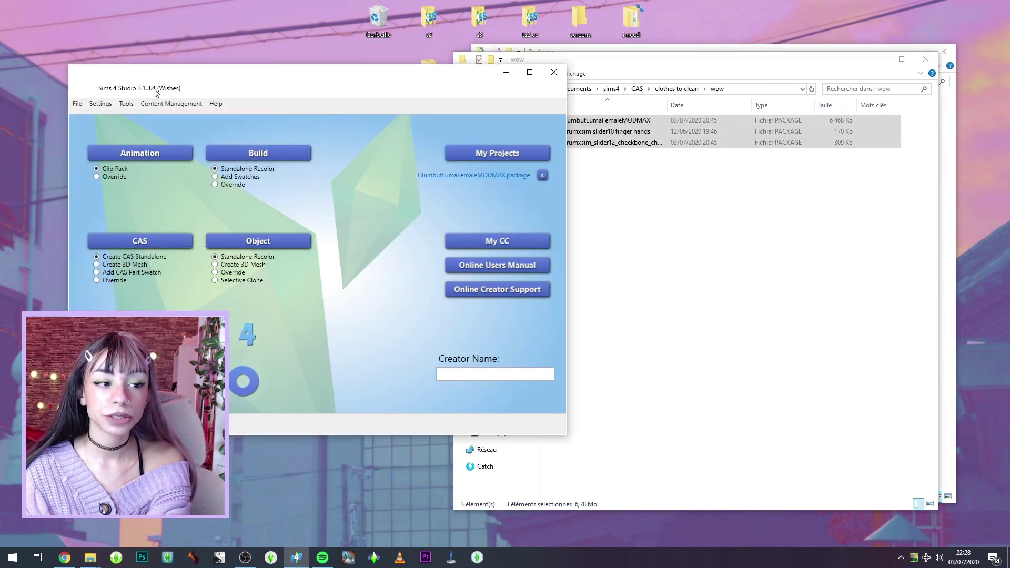
Open Merge Packages in Sims 4 Studio and add the three packages from the wow folder to its list
click(182, 108)
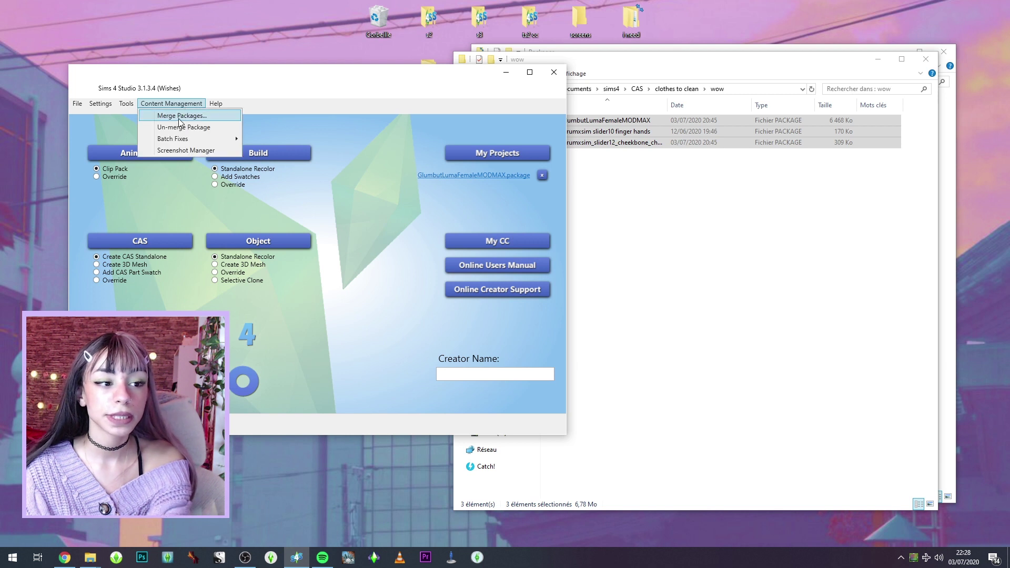
click(181, 114)
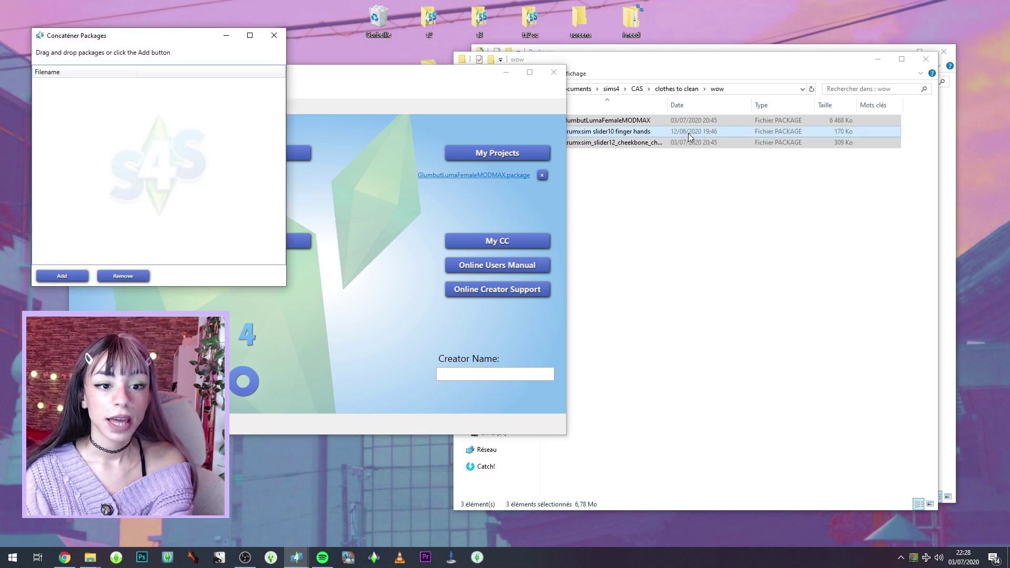
drag(702, 124, 102, 192)
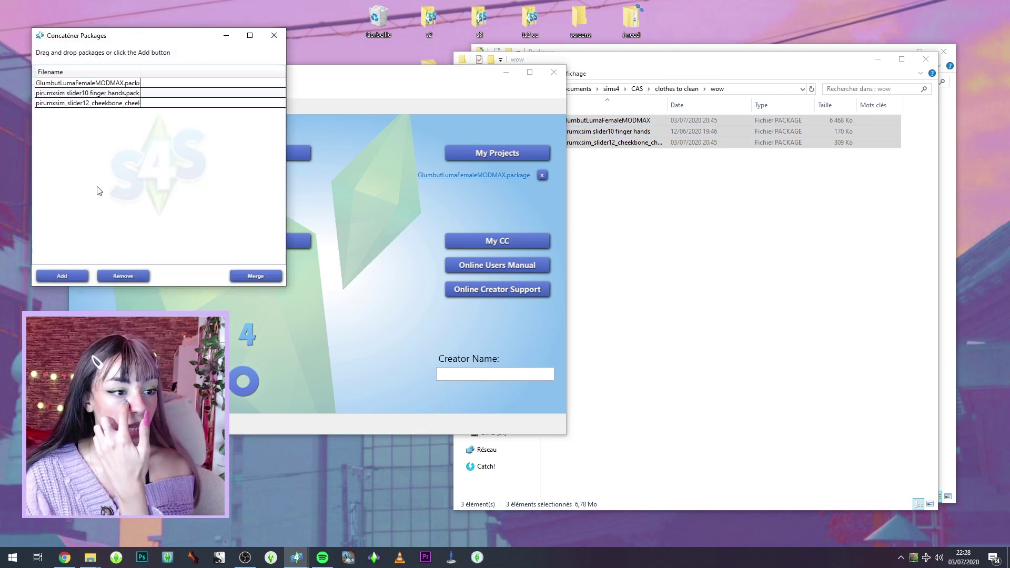
Merge the listed packages and save the result as wow in the Mods Packages folder
click(269, 277)
scroll(87, 142, up, 3)
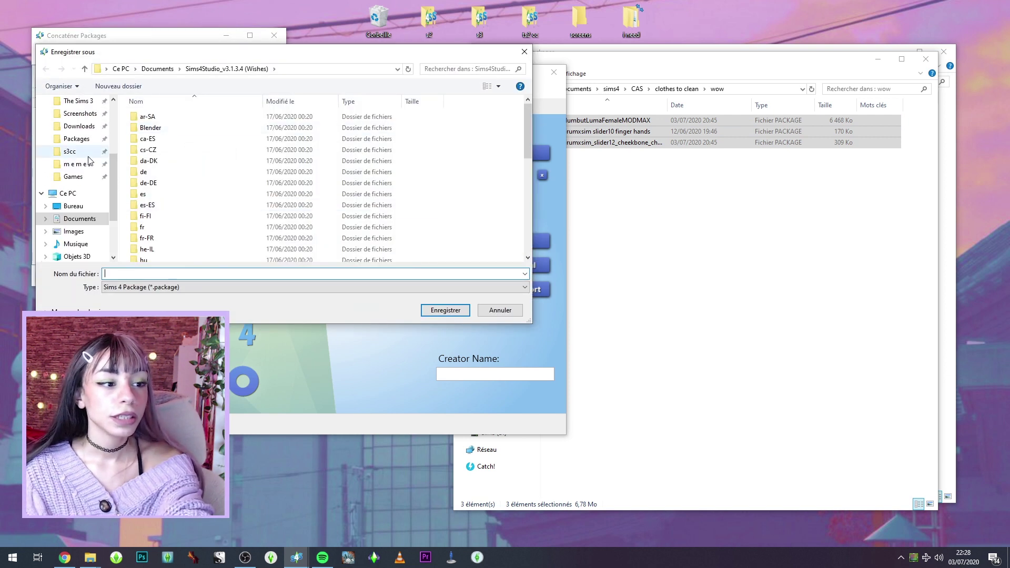
click(77, 139)
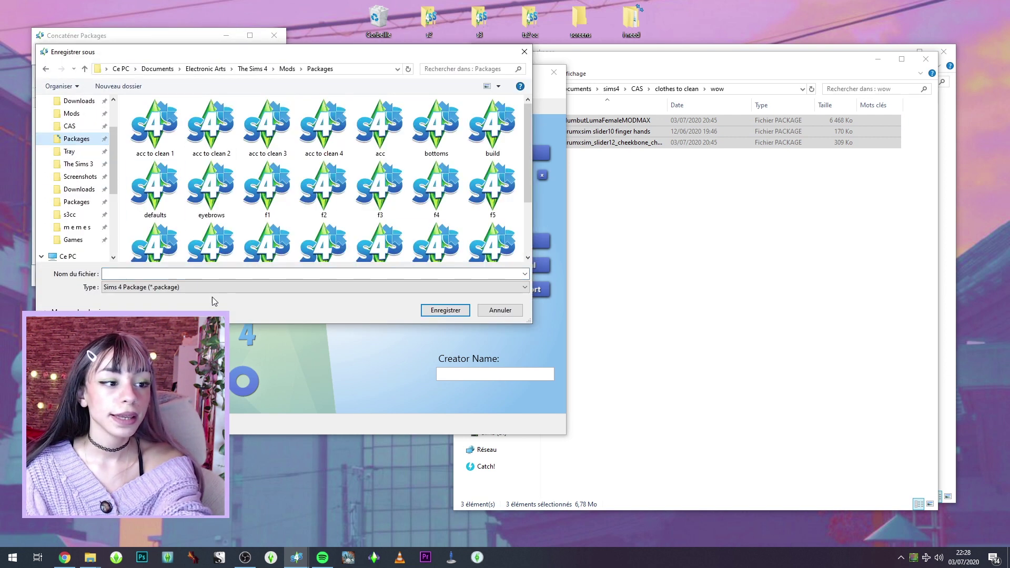
text(sliders)
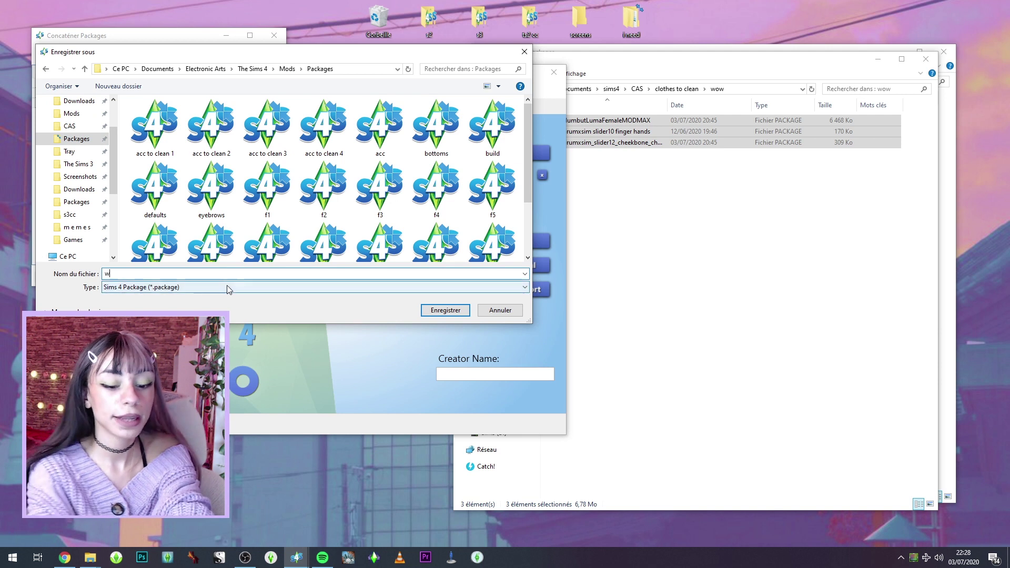
key(Return)
click(529, 307)
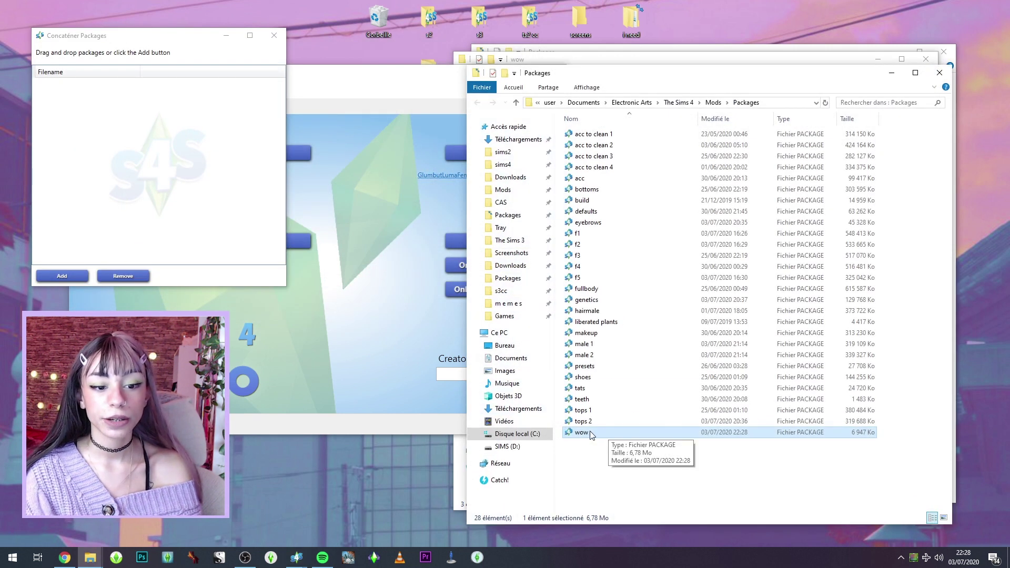
Compare the merged wow package with the three source packages in the wow folder, and close the extra Packages window
drag(720, 56, 457, 52)
click(872, 237)
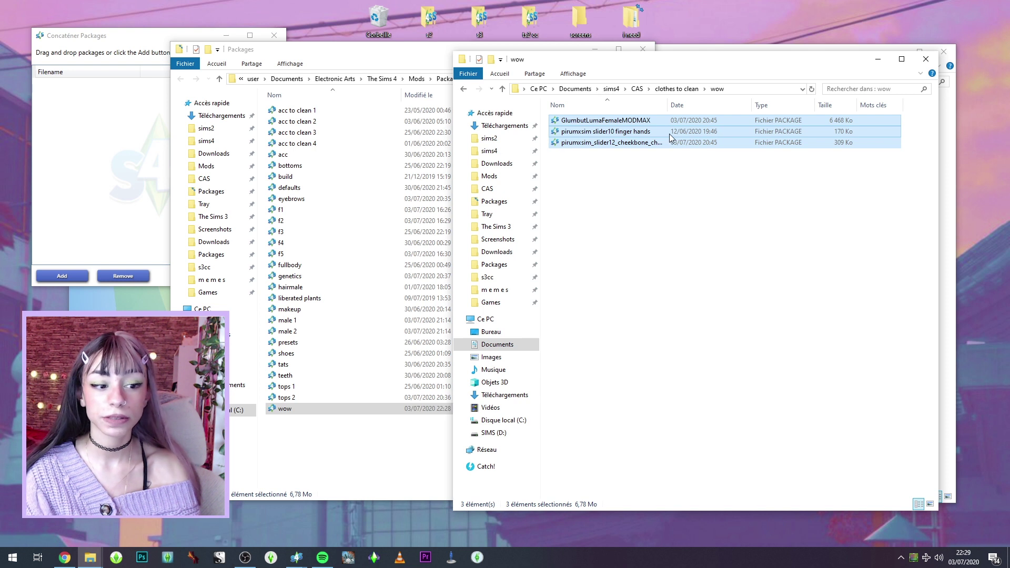
click(371, 432)
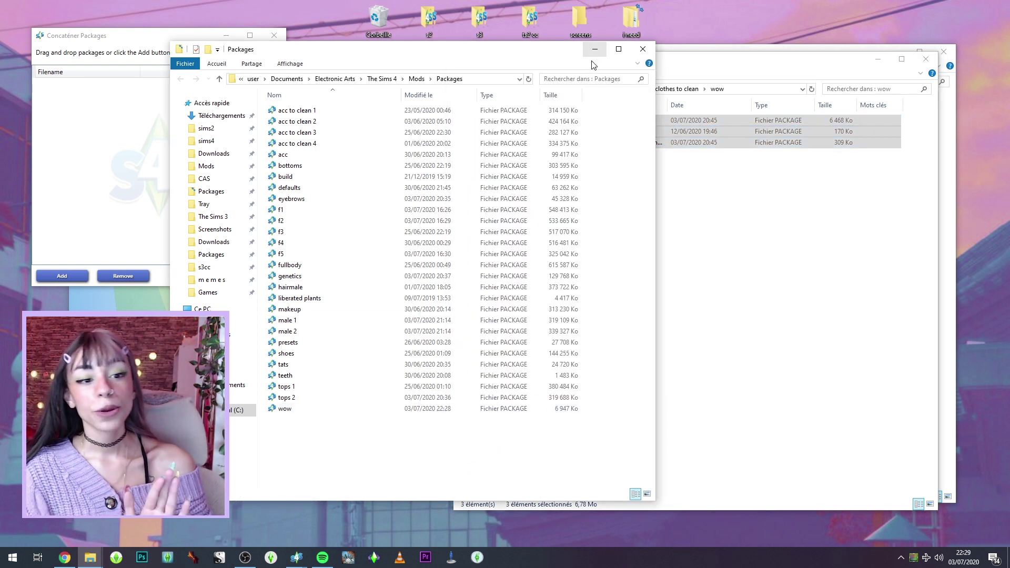
click(643, 49)
click(903, 63)
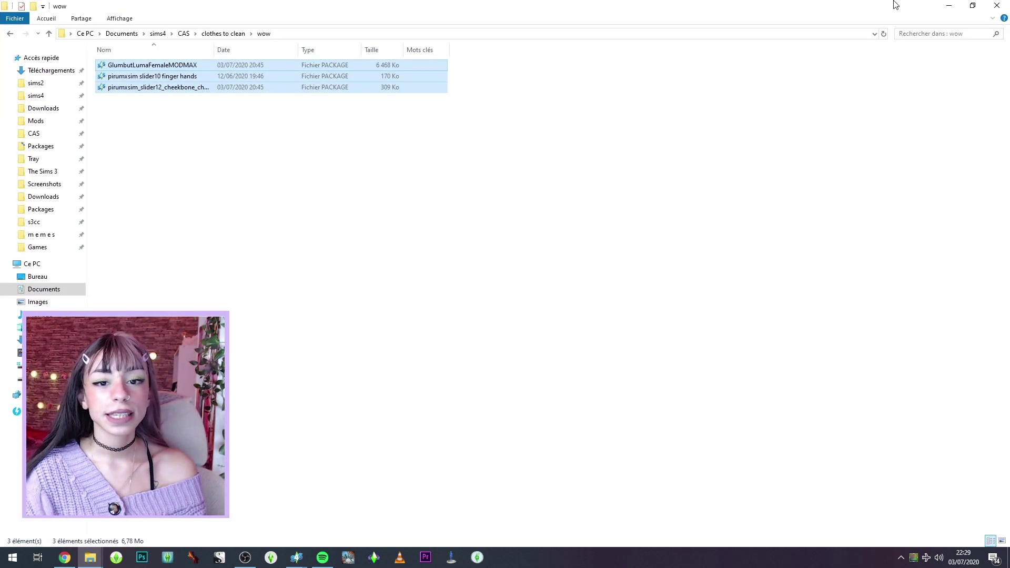
drag(895, 3, 776, 72)
click(819, 76)
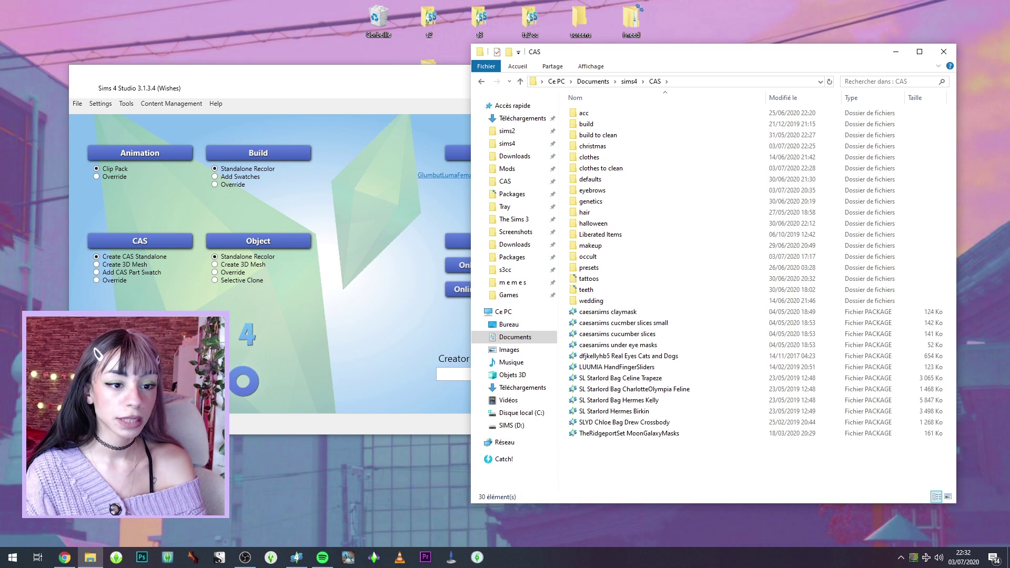
Browse the merged files under Packages in Sims 4 Studio's My CC window, close it and return to the CAS folder
click(618, 214)
drag(600, 6, 577, 51)
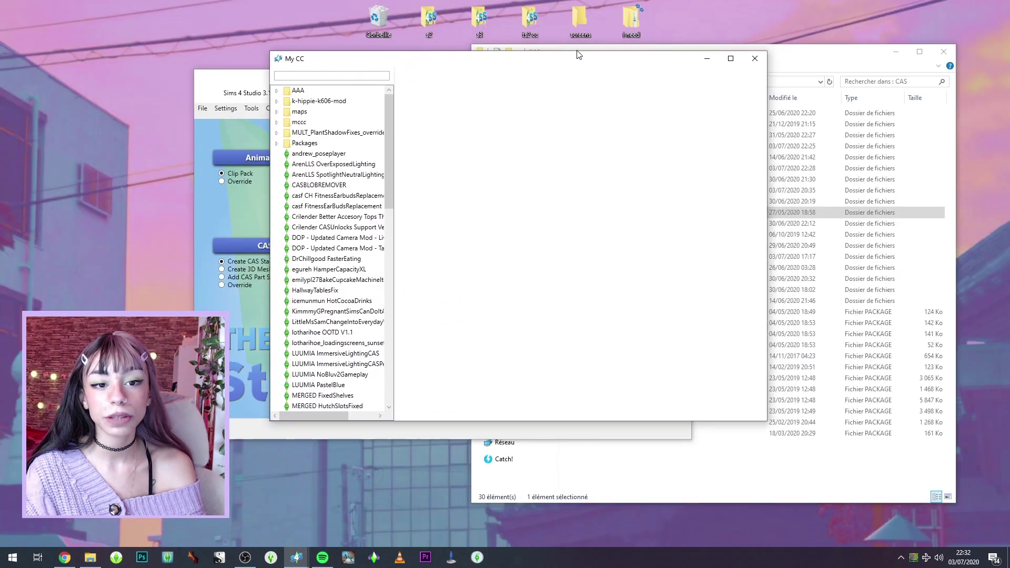
click(755, 59)
click(625, 245)
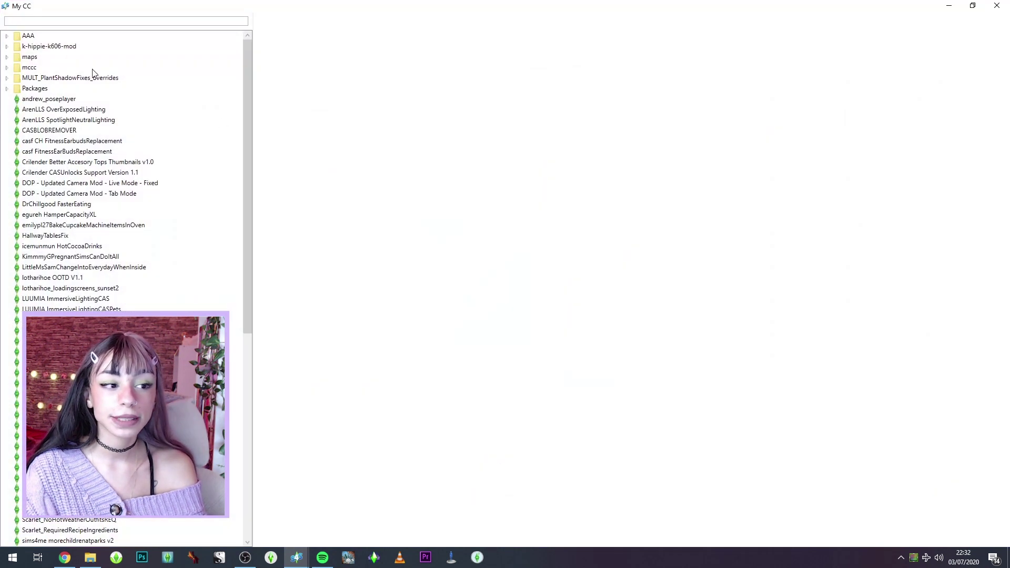
double_click(42, 88)
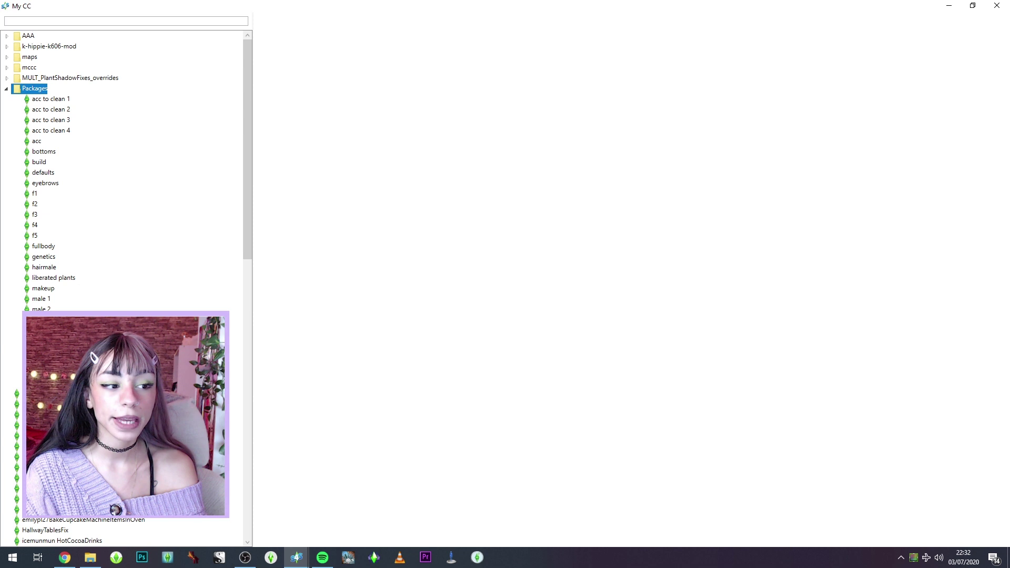
click(997, 5)
click(678, 78)
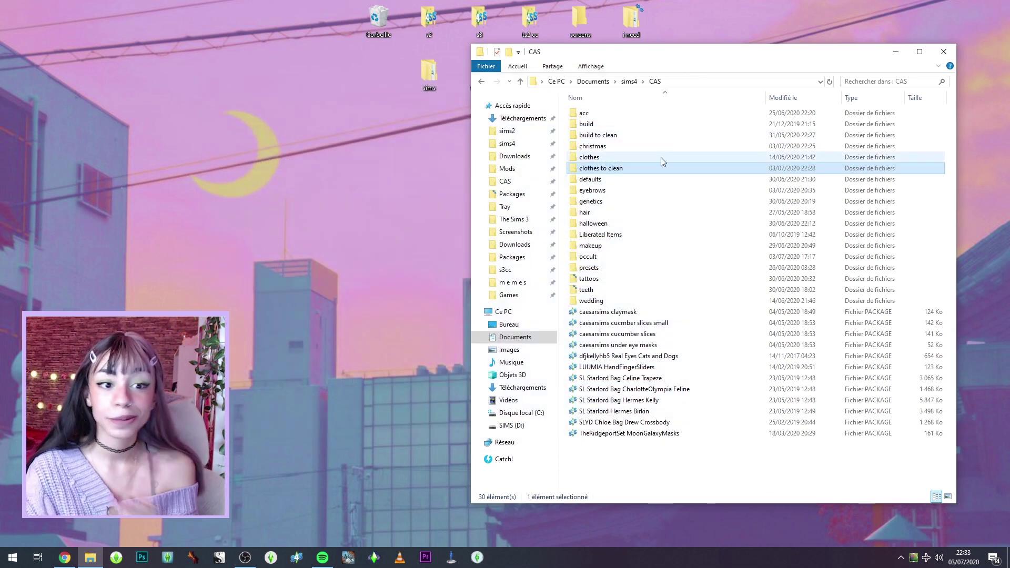
Open GlumbutLumaFemaleMODMAX from the wow folder in clothes to clean, enlarge its swatch list and zoom in on the model
double_click(647, 167)
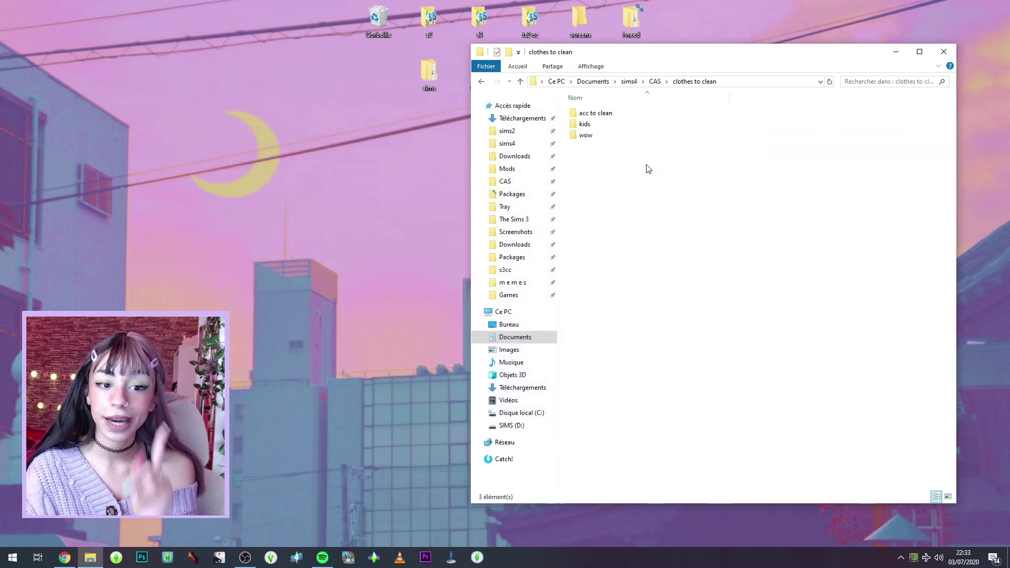
double_click(619, 137)
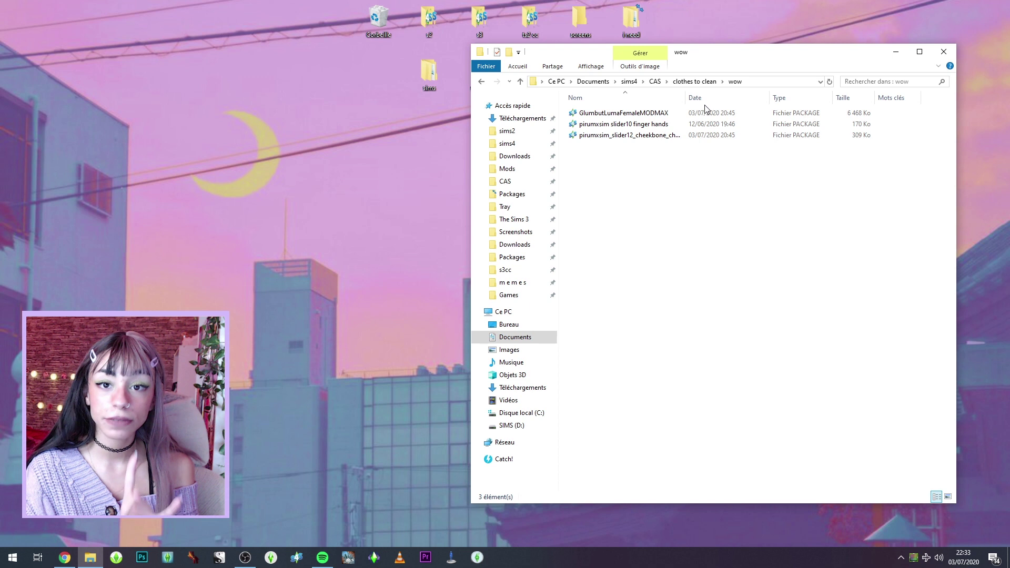
double_click(673, 113)
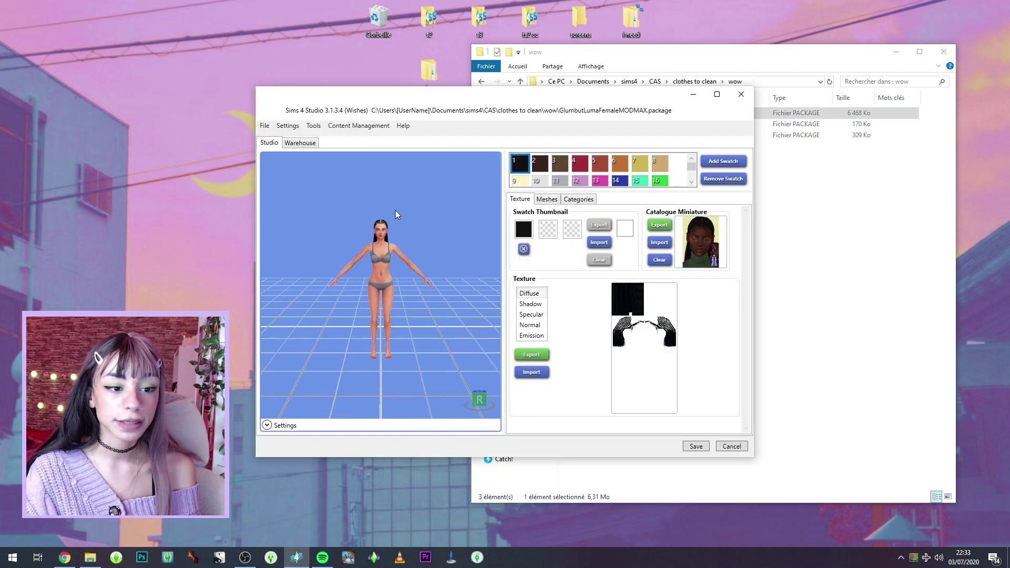
drag(601, 192, 601, 279)
scroll(412, 206, up, 3)
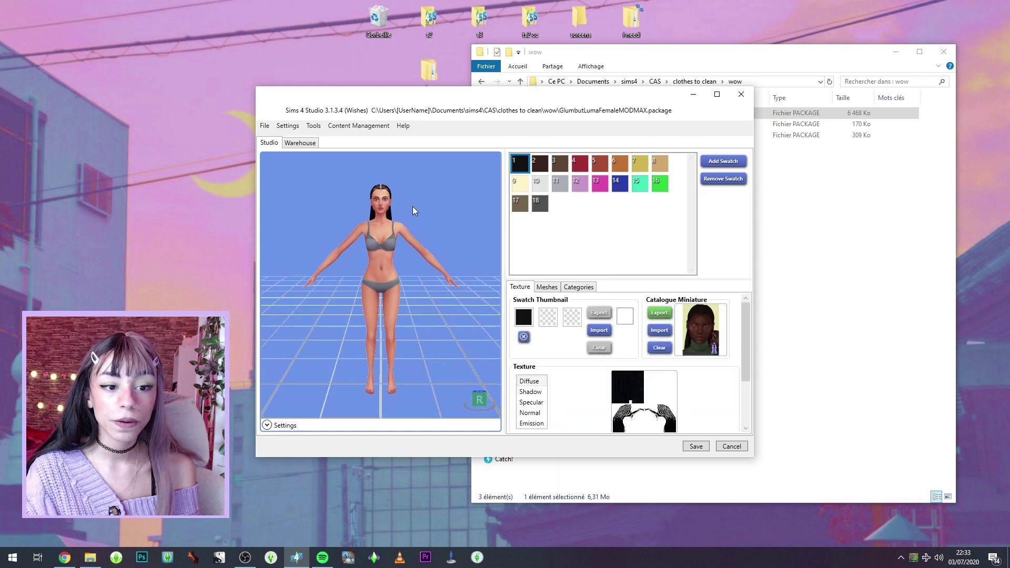
Remove swatches 17 and 18 plus the blue, turquoise and yellow swatches from the hair package
click(539, 204)
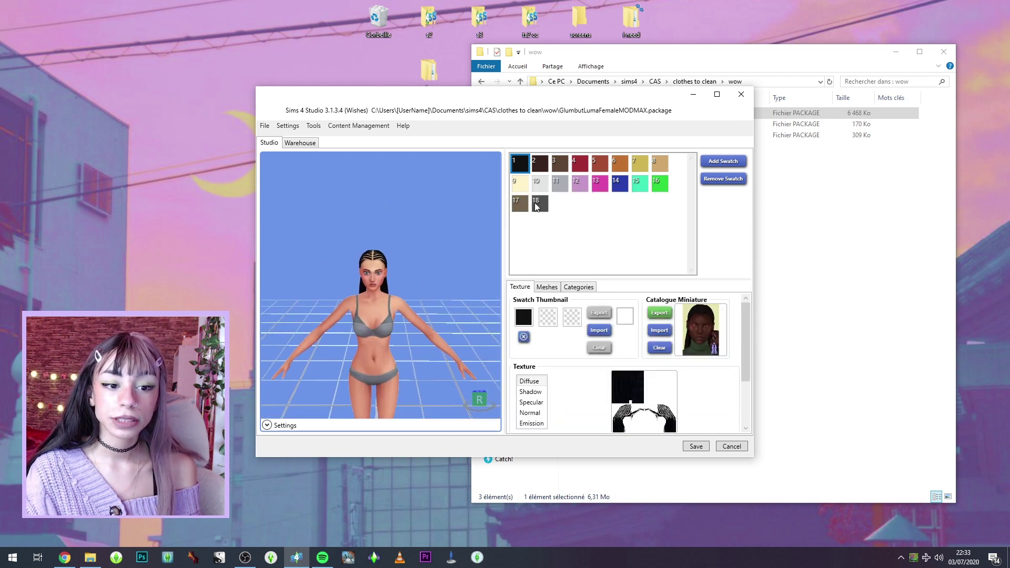
click(733, 180)
click(734, 180)
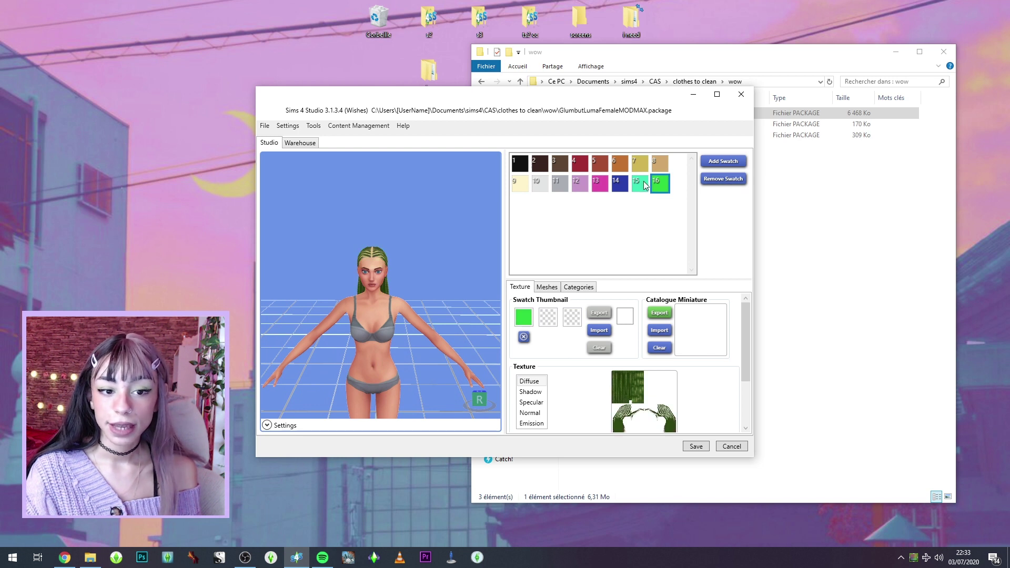
click(602, 187)
drag(439, 212, 453, 207)
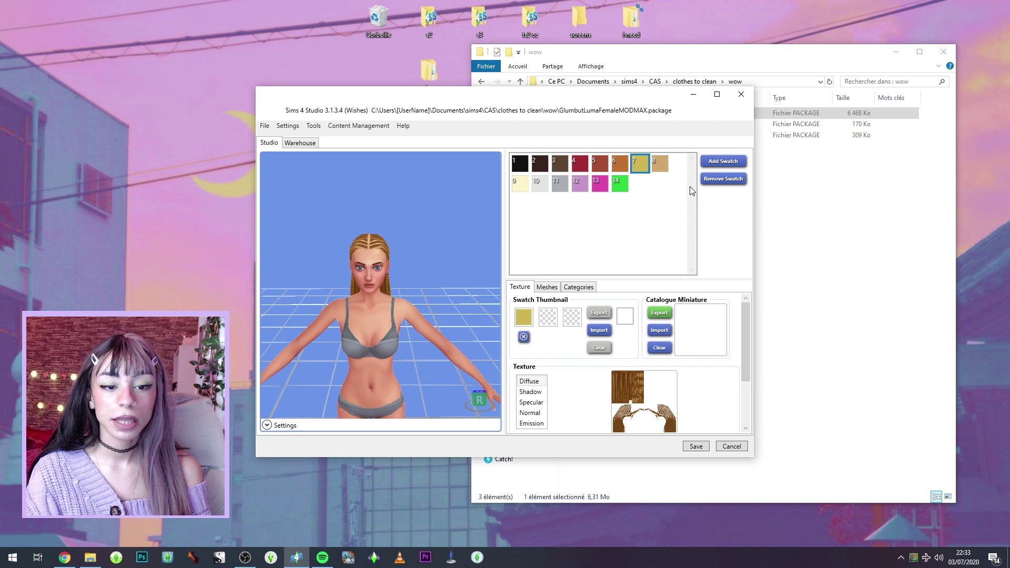
click(722, 180)
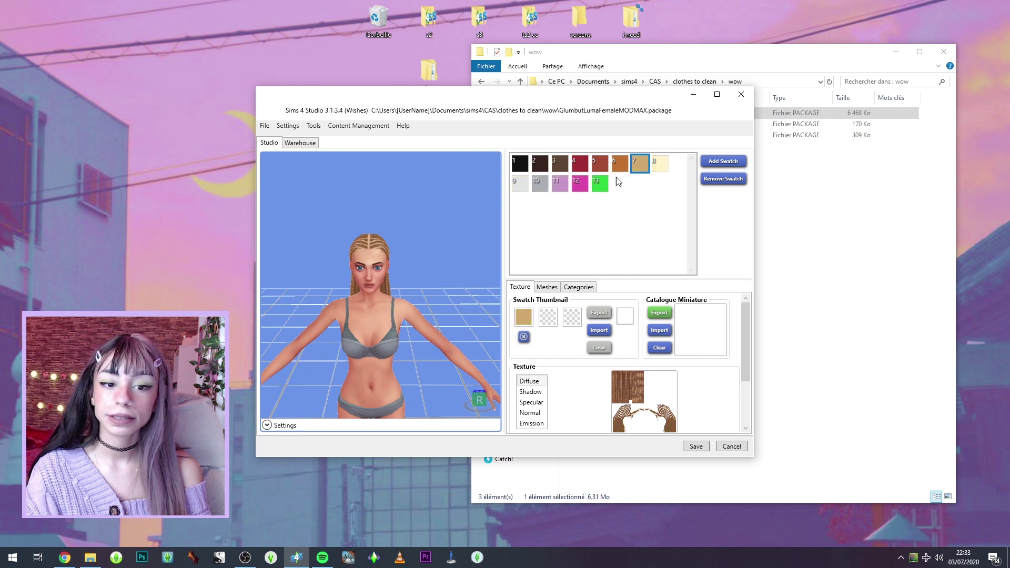
Remove the red, auburn, orange and grey swatches and save the hair package
click(581, 166)
click(696, 447)
click(534, 309)
click(706, 180)
click(706, 181)
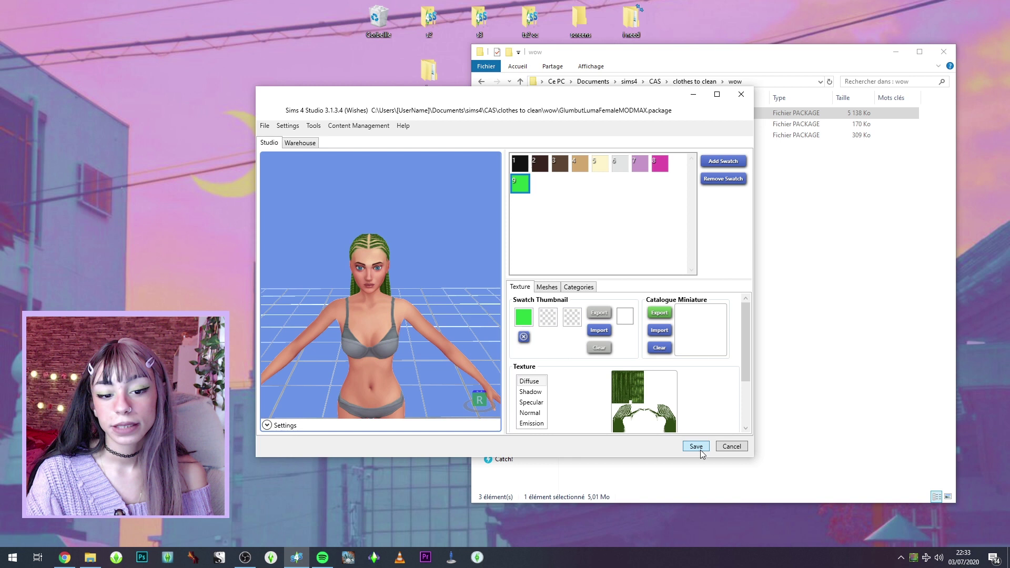
click(699, 449)
click(529, 308)
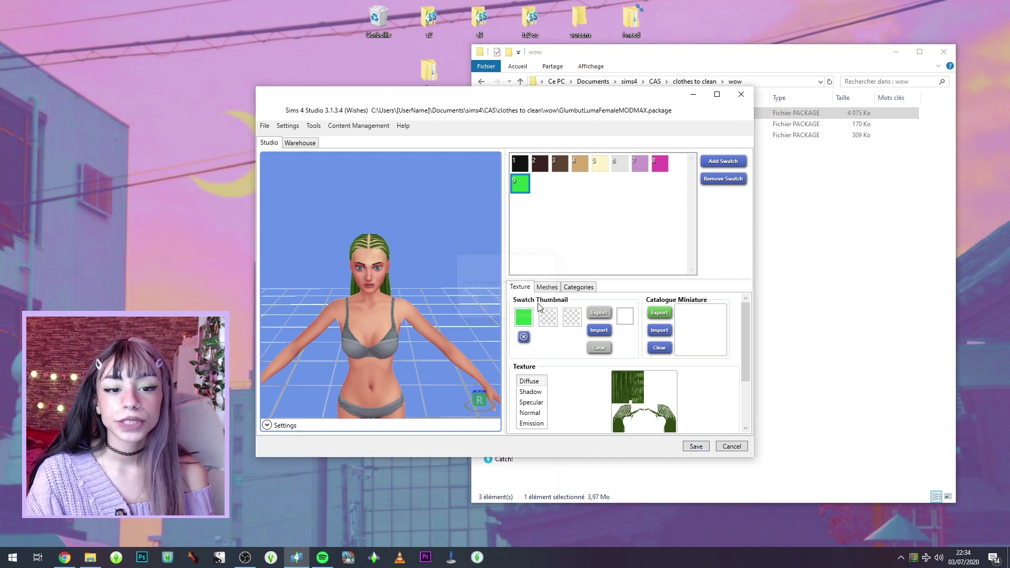
Close the edited hair package and add all three packages from the wow folder to a new Merge Packages list
click(741, 94)
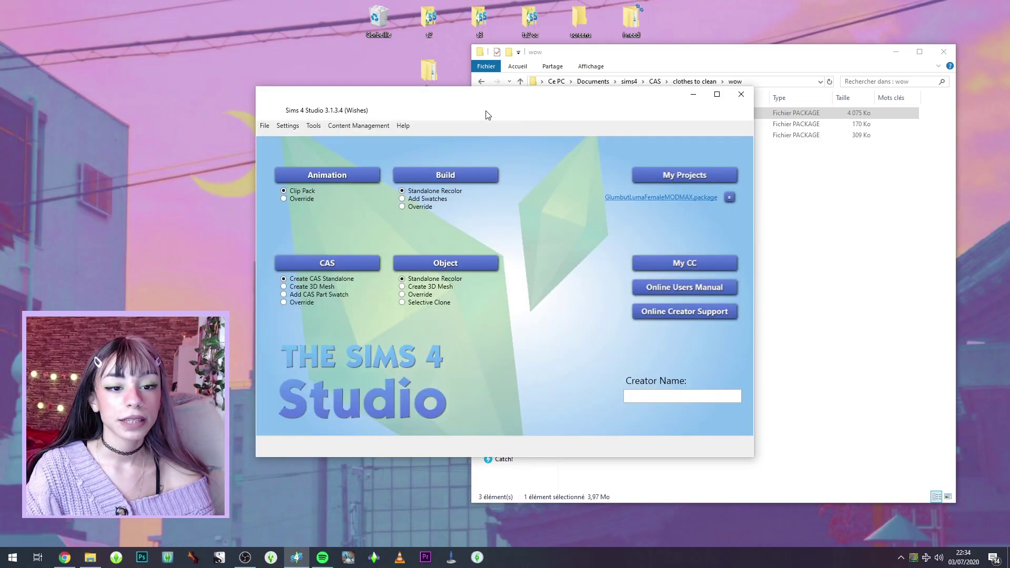
click(381, 128)
click(378, 150)
drag(889, 163, 626, 112)
drag(616, 124, 253, 189)
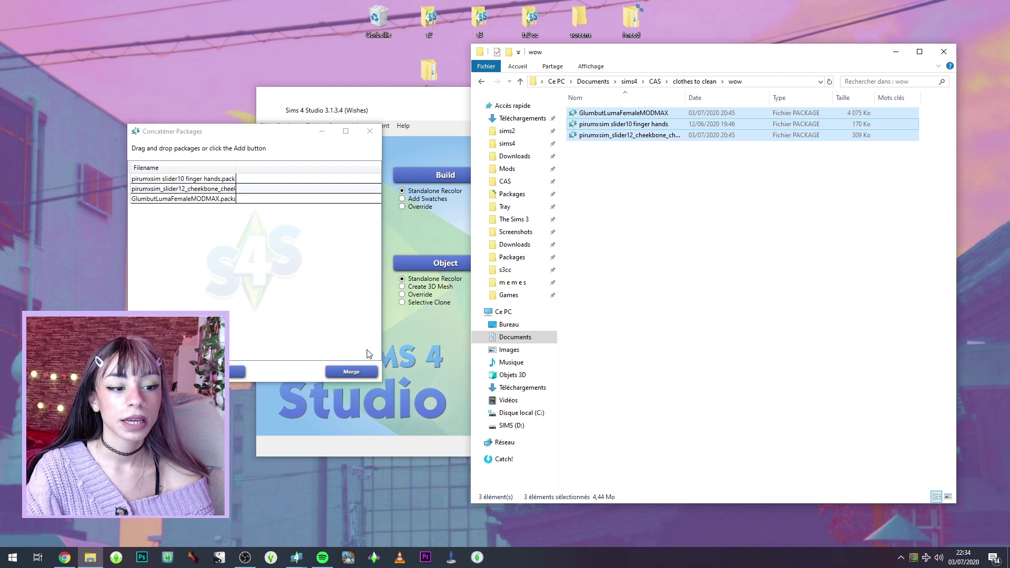
Merge the listed packages, saving over the existing wow package in the Mods Packages folder
click(351, 373)
scroll(440, 347, down, 1)
click(588, 324)
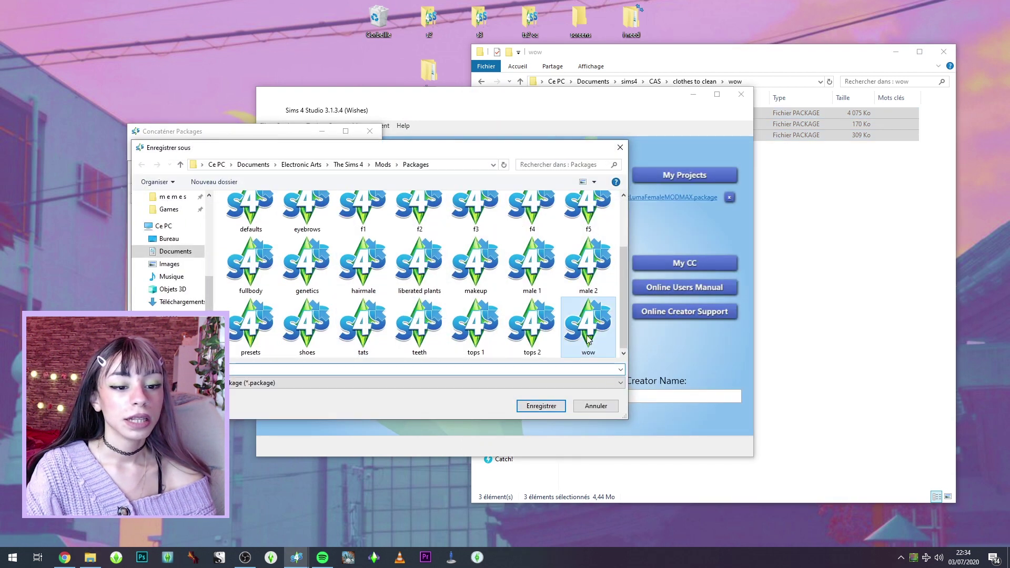
double_click(588, 331)
click(588, 392)
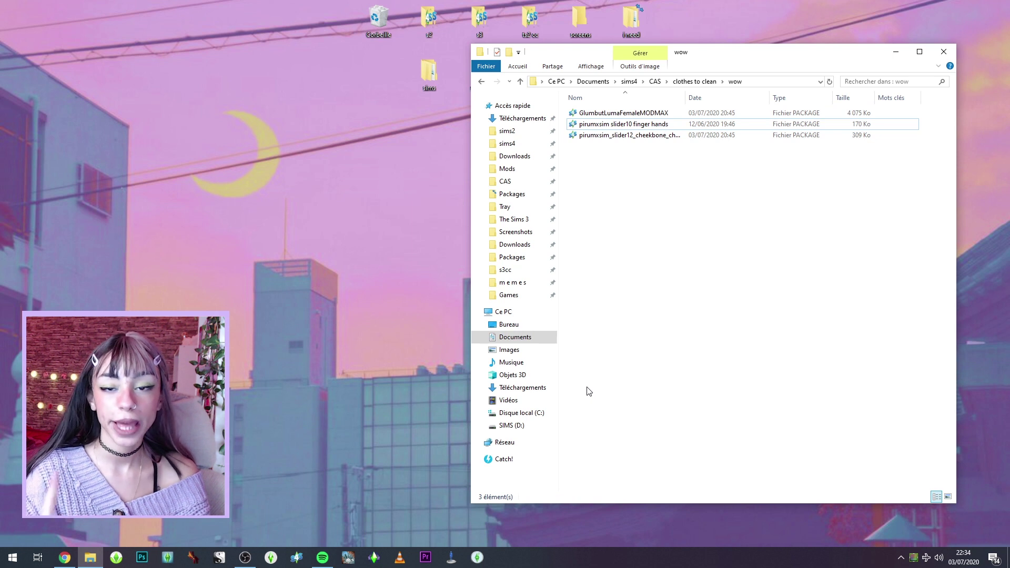
Reopen GlumbutLumaFemaleMODMAX and examine its CAS Part Thumbnail entry in the Warehouse
click(616, 113)
double_click(617, 113)
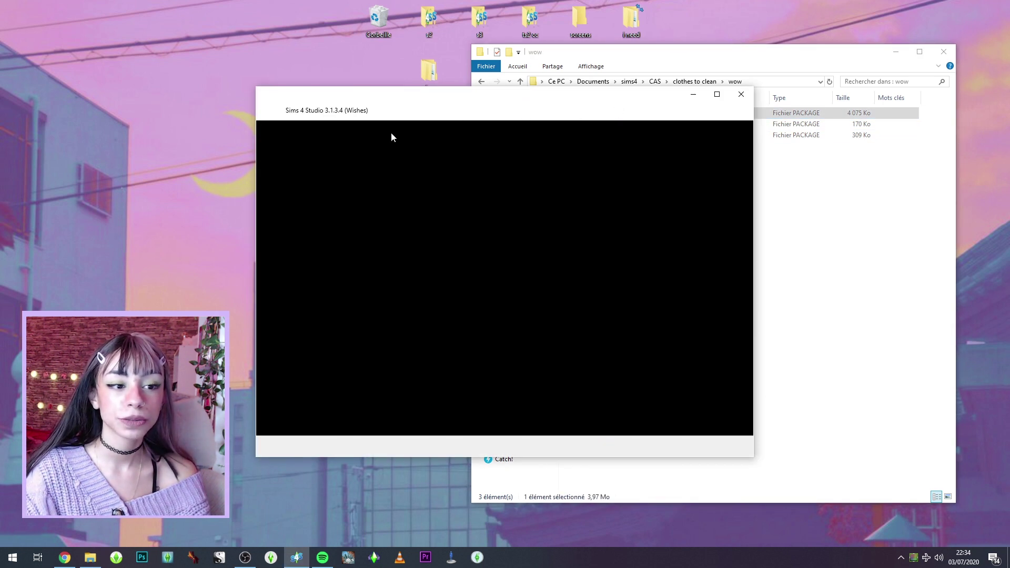
click(311, 148)
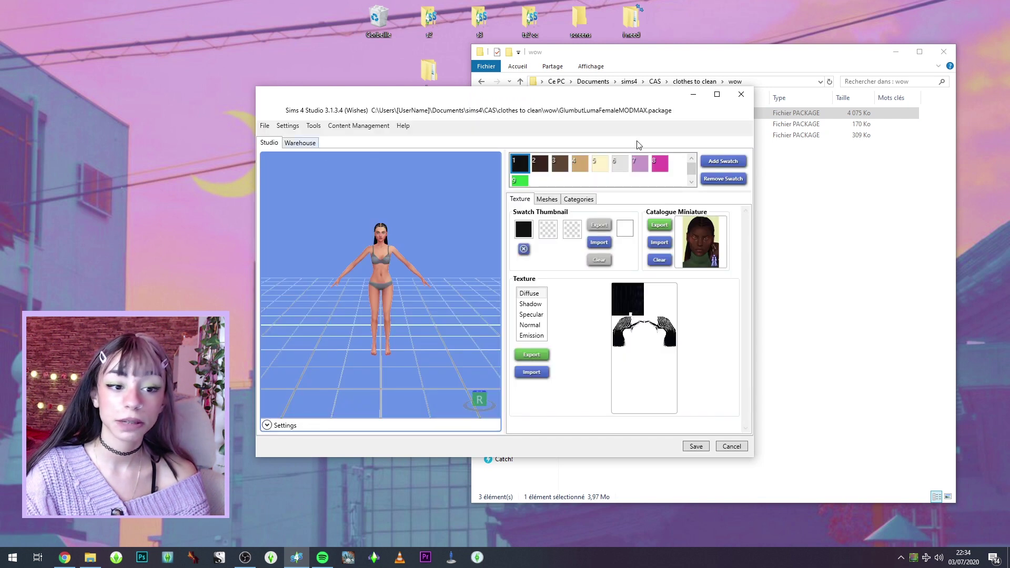
scroll(369, 268, down, 5)
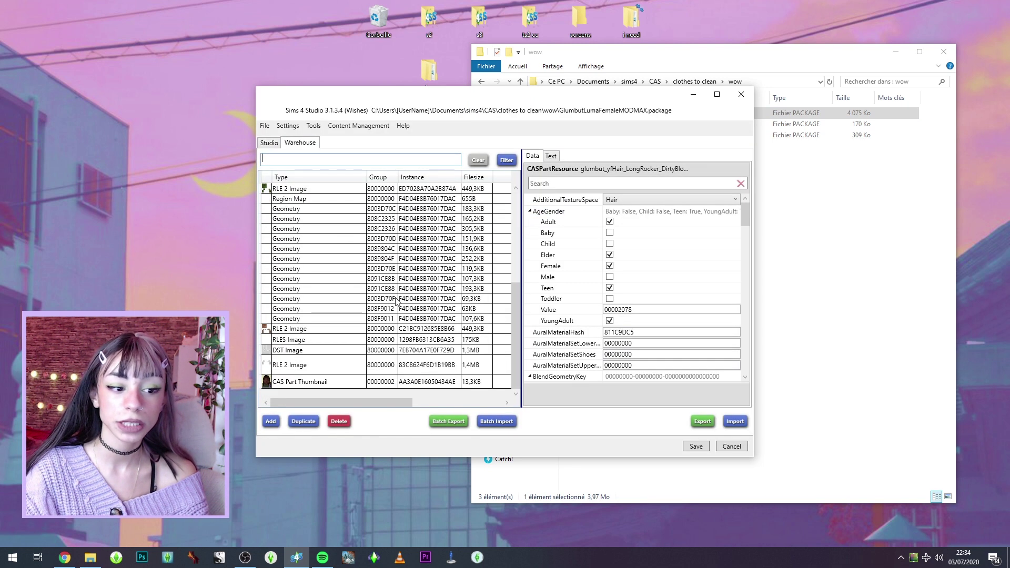
click(308, 381)
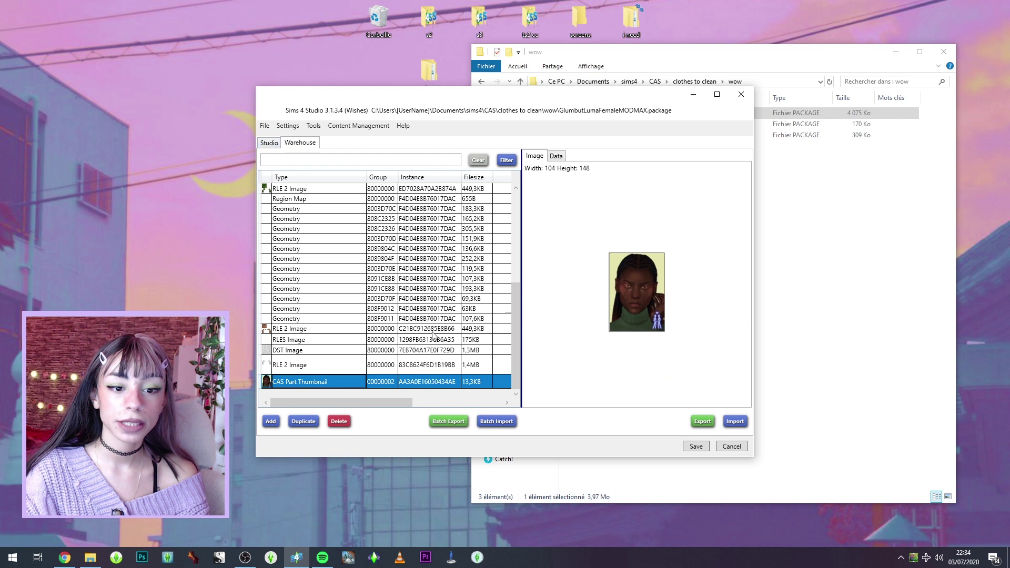
scroll(432, 339, up, 3)
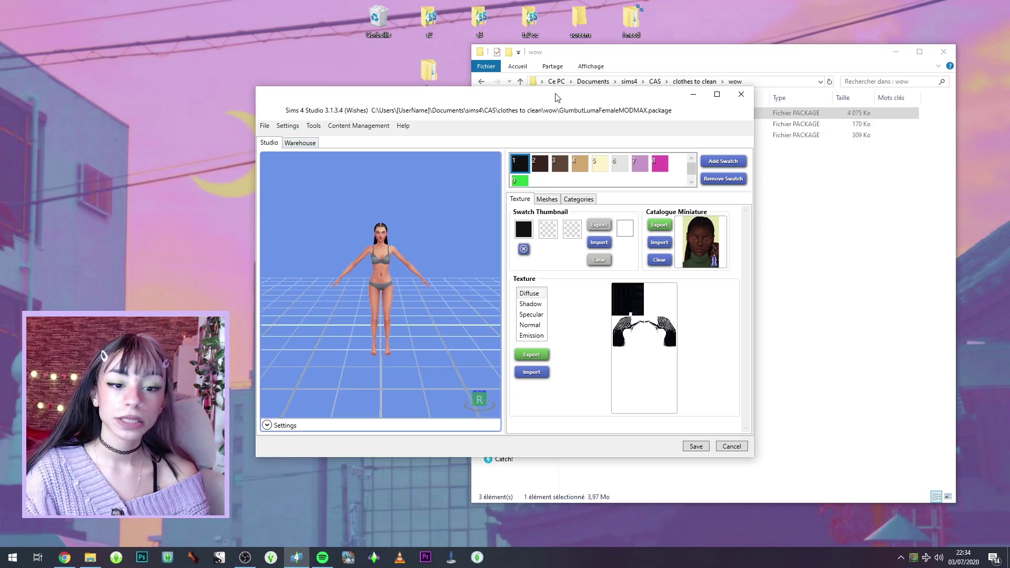
click(741, 94)
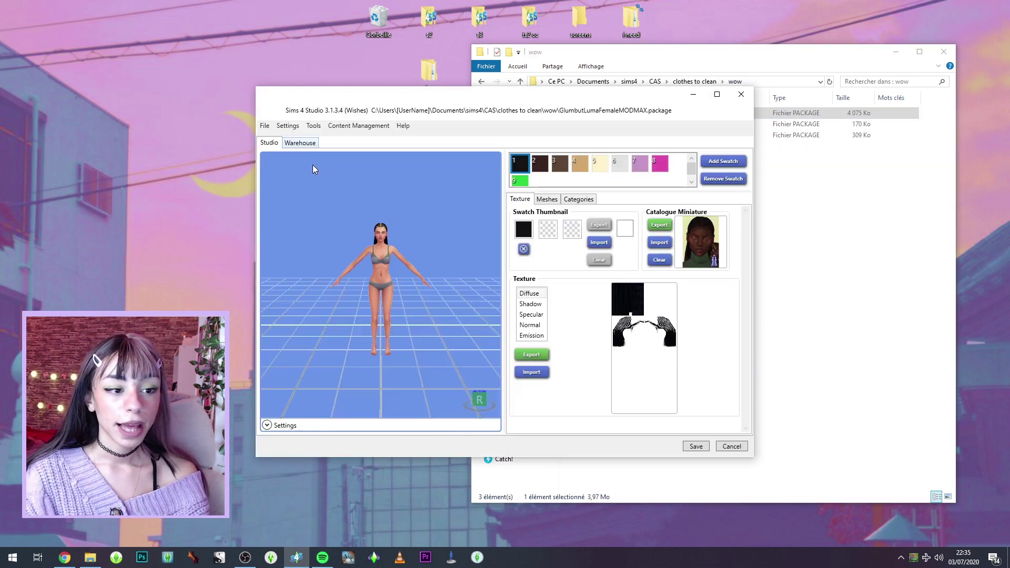
click(299, 142)
scroll(326, 315, down, 5)
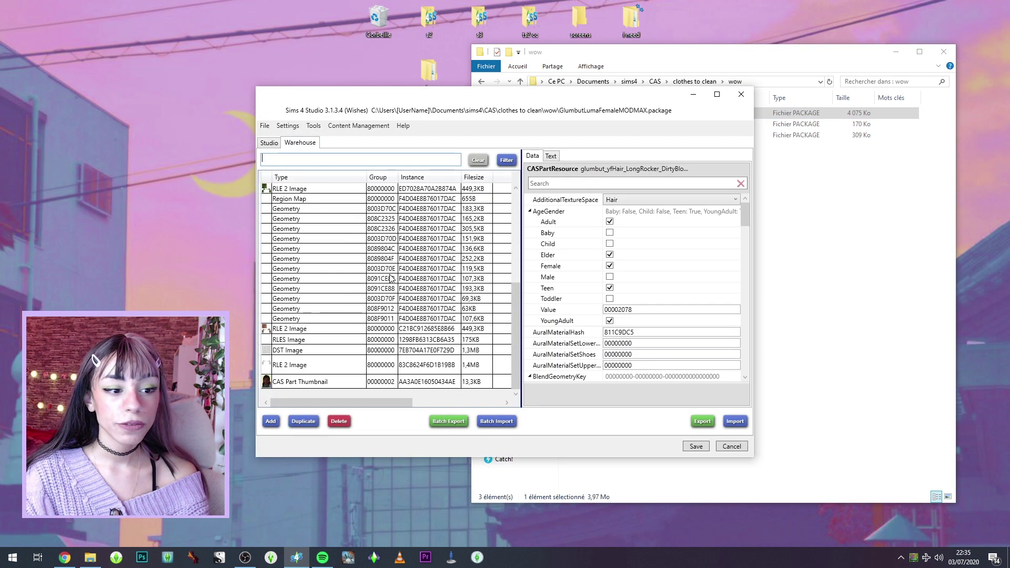
click(326, 386)
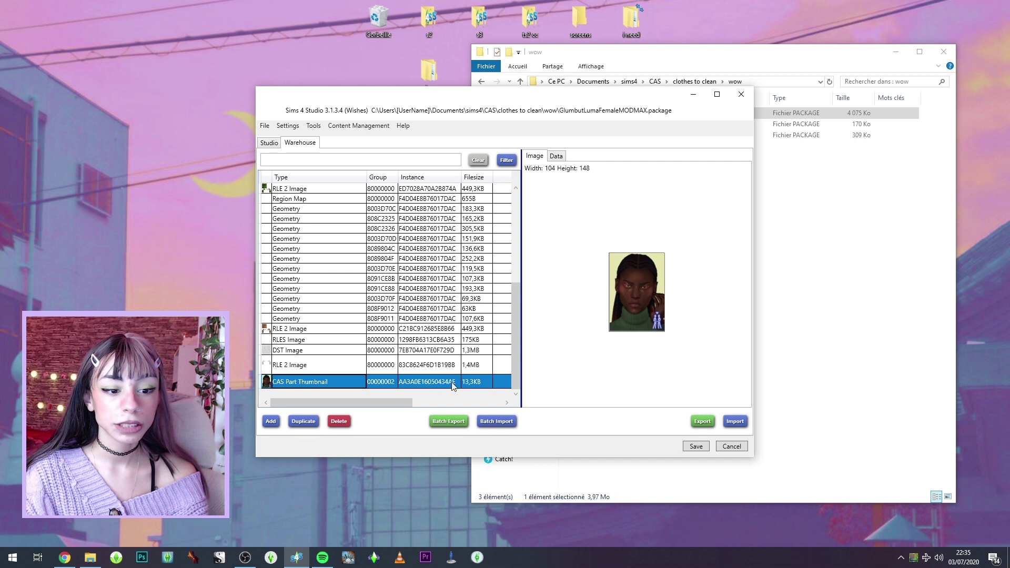
Check the catalogue miniature of swatches 2, 3, 4 and 1 in the Studio view
click(269, 142)
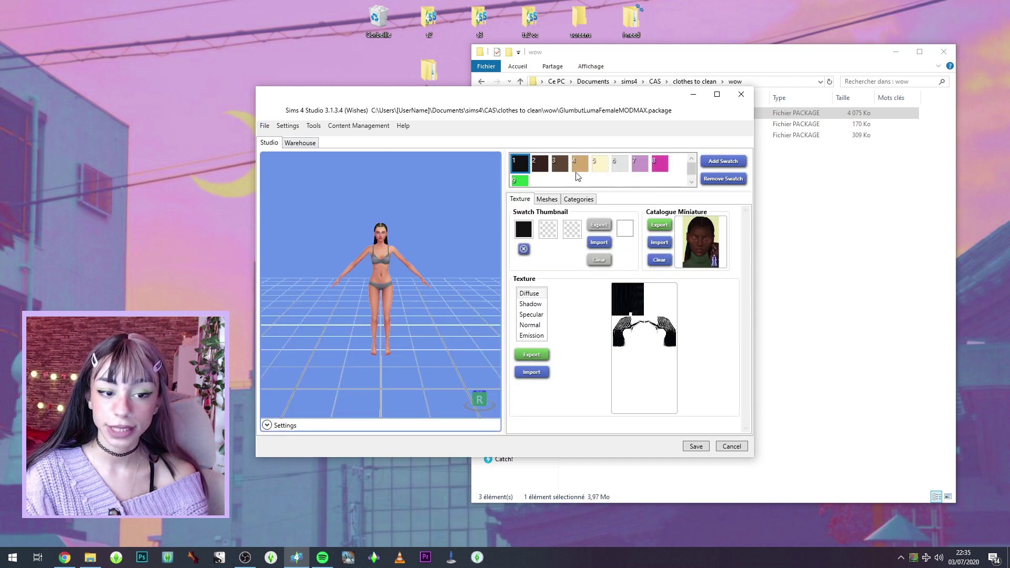
click(540, 163)
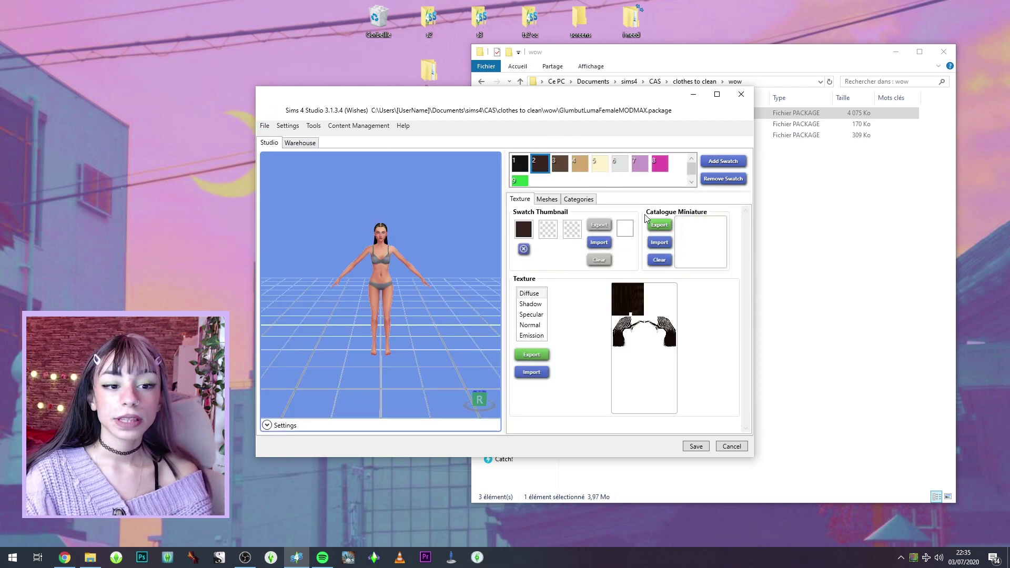
click(560, 167)
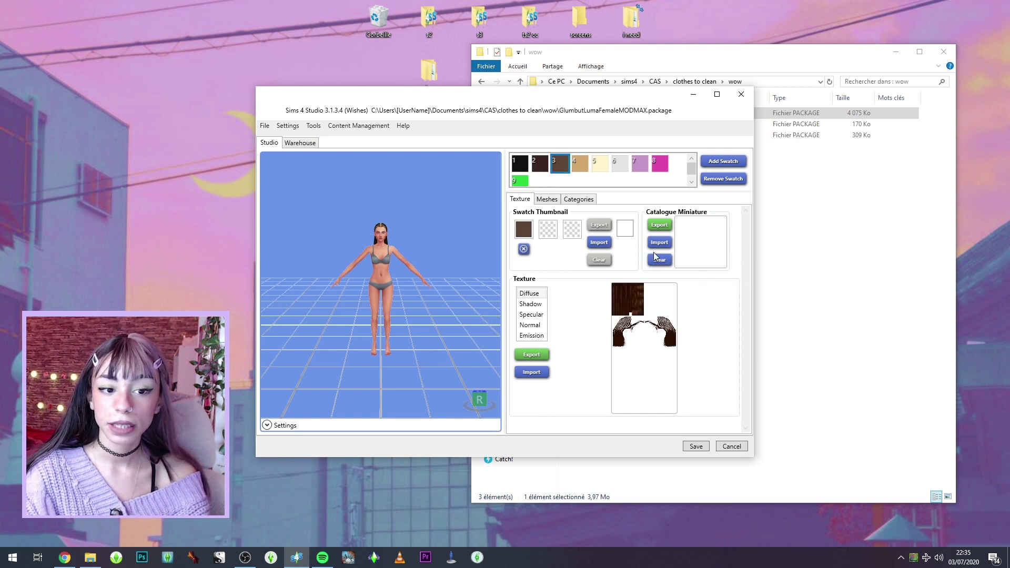
click(579, 166)
click(521, 167)
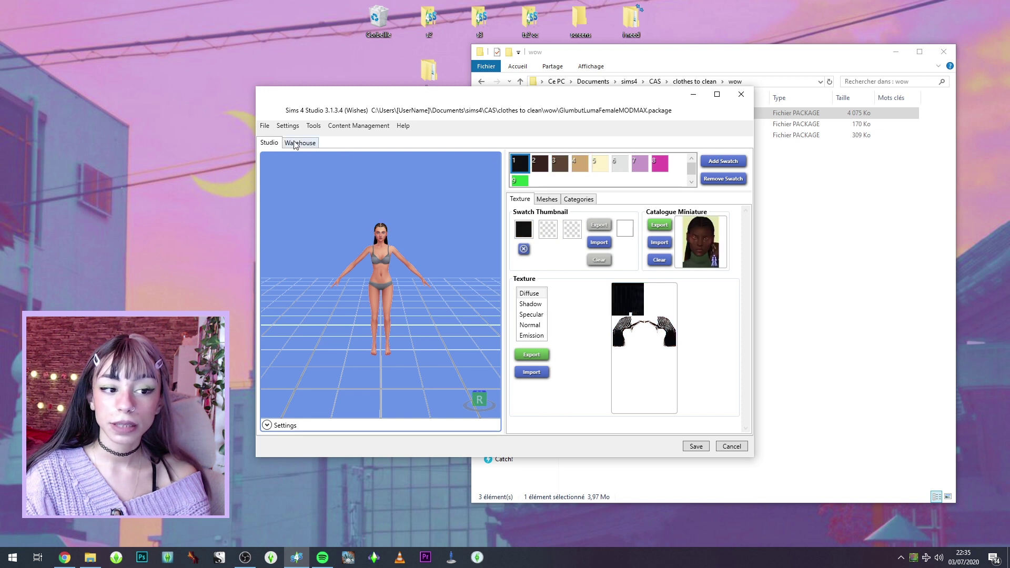
Compare the instance number of the black CAS Part with that of the CAS Part Thumbnail in the Warehouse, and return to the Studio view
click(300, 142)
scroll(460, 343, up, 5)
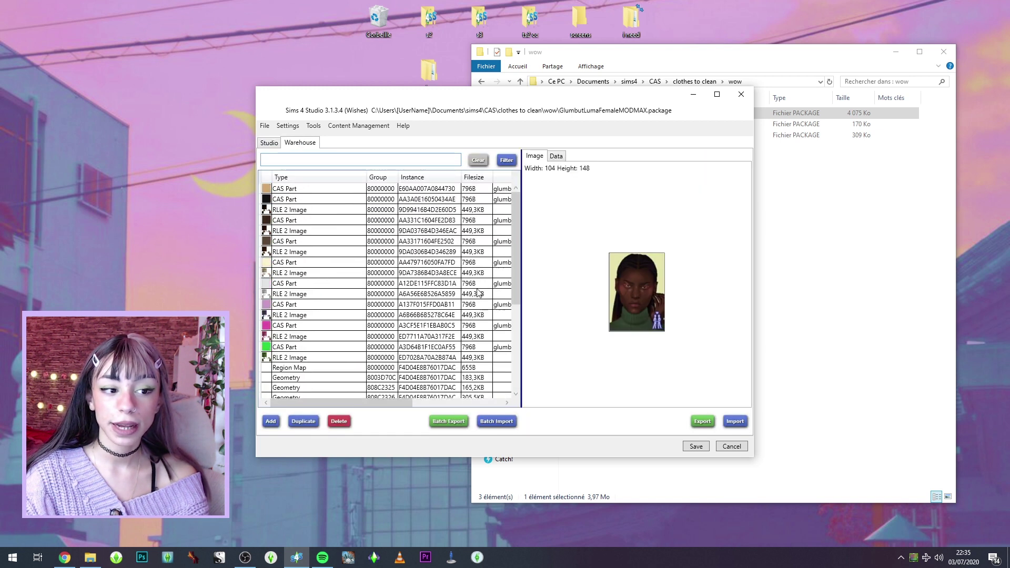
click(451, 201)
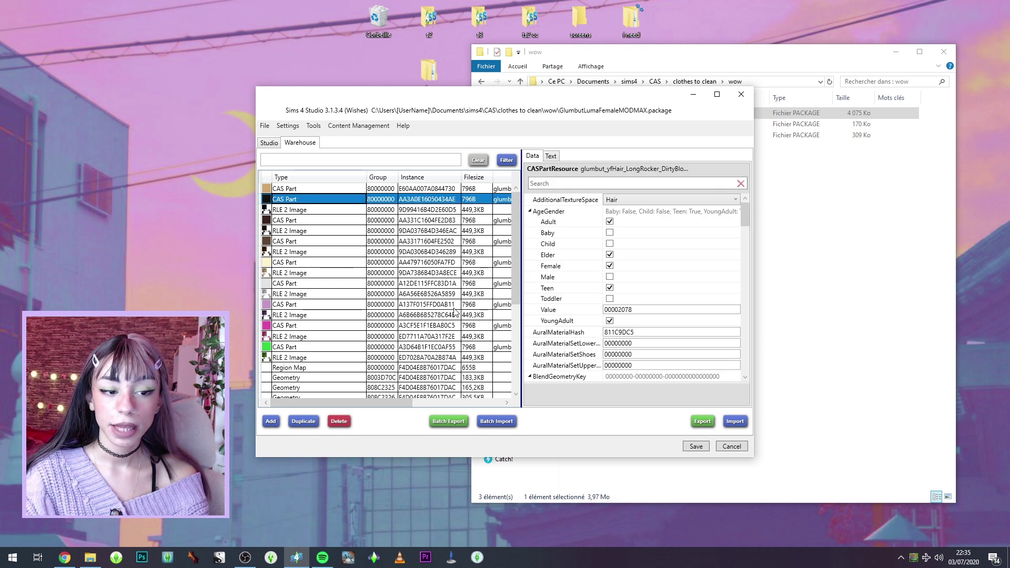
scroll(455, 312, down, 5)
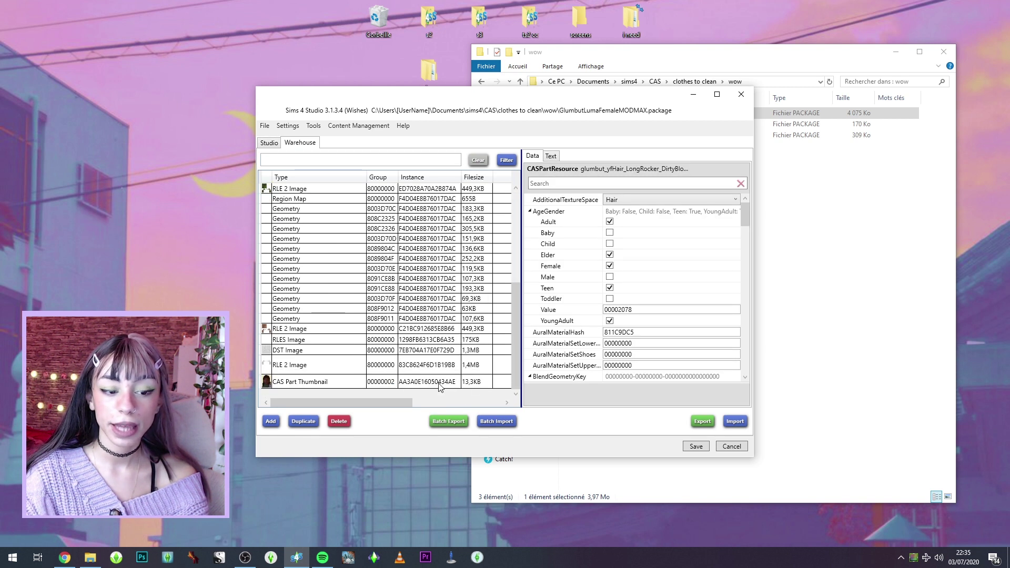
click(400, 382)
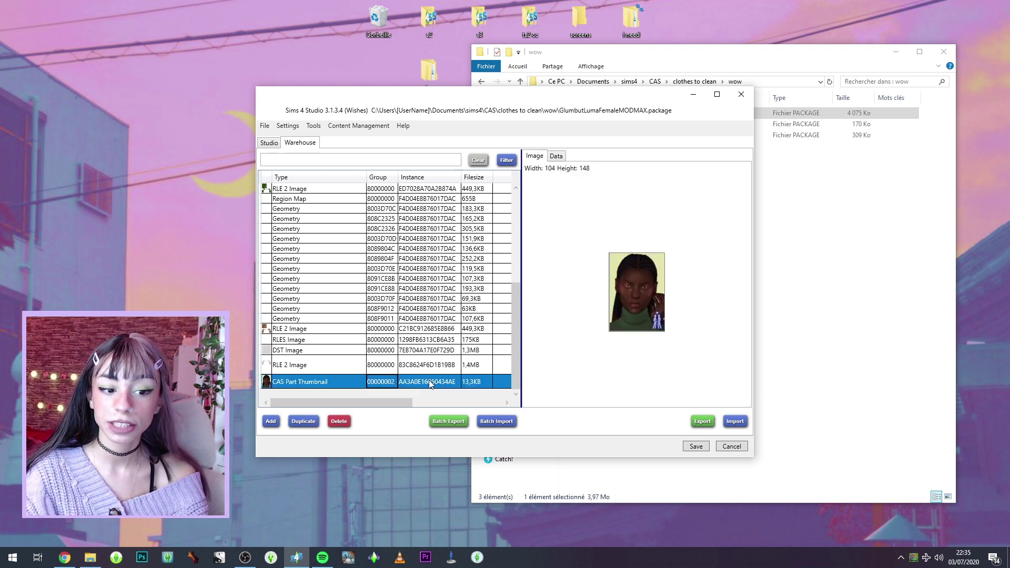
scroll(416, 234, up, 5)
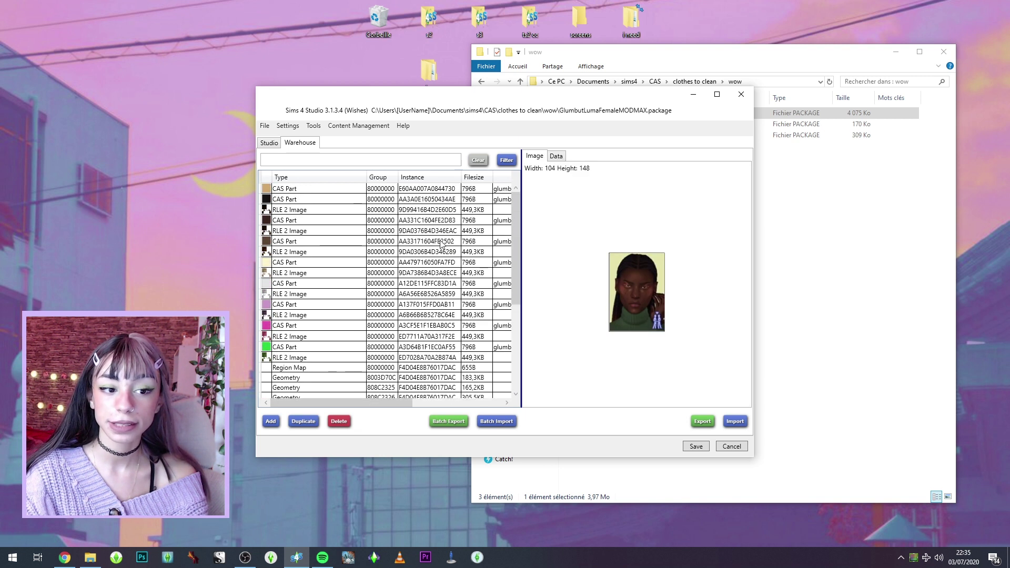
click(437, 199)
right_click(414, 310)
click(272, 141)
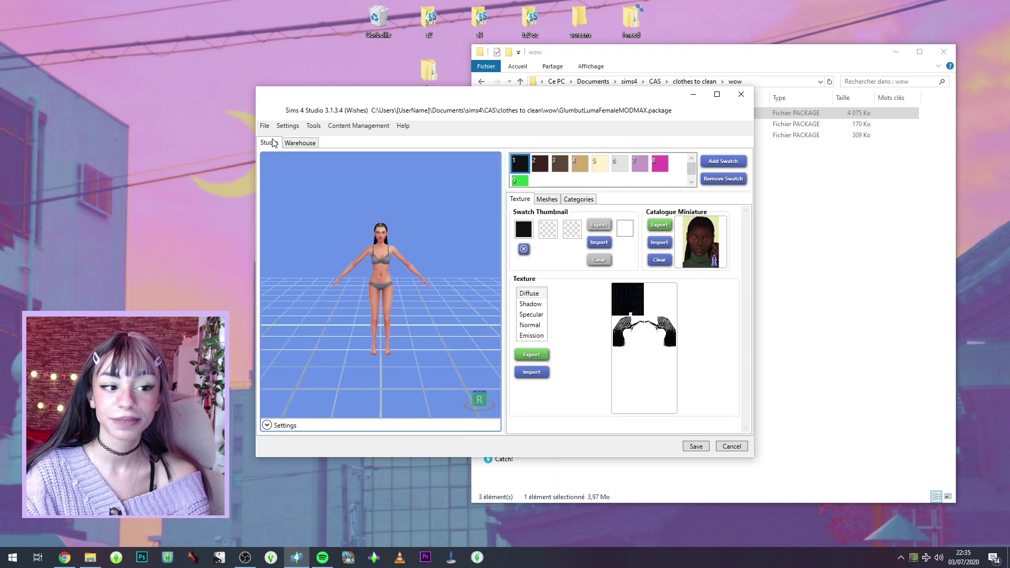
Preview the hair on the model in swatches 4, 5 and 6
click(777, 117)
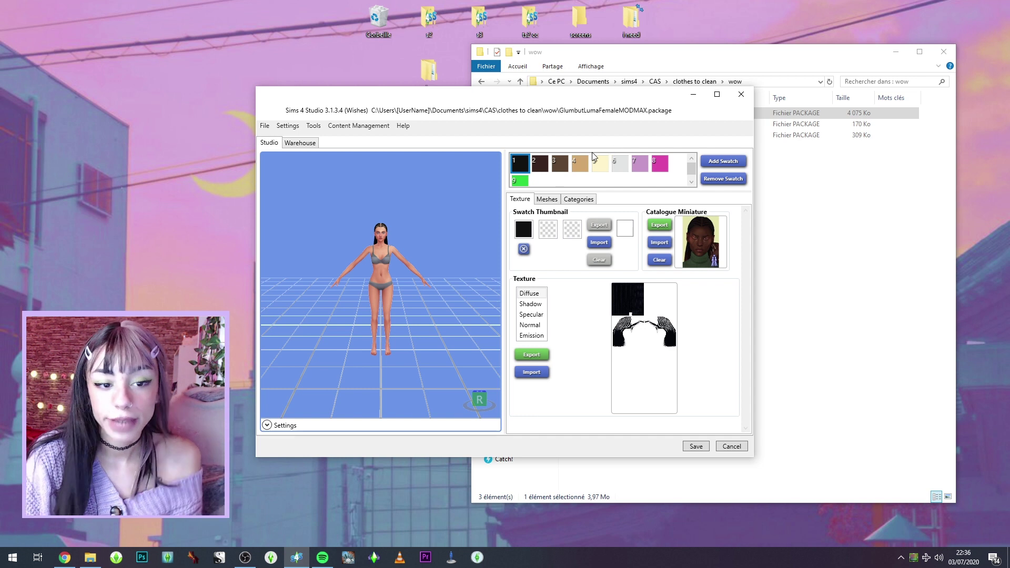
click(579, 166)
click(604, 164)
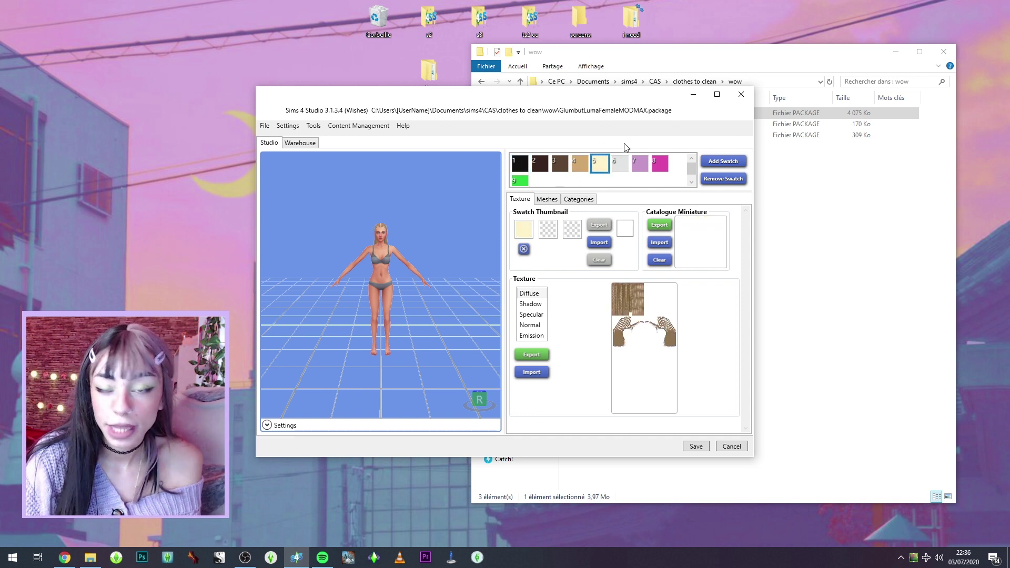
click(622, 162)
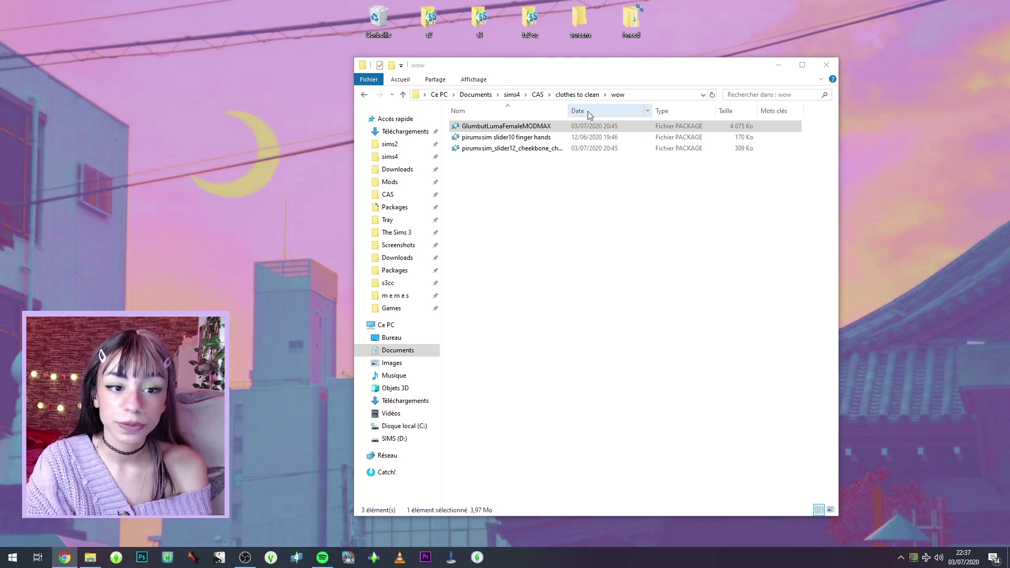
Open the wow folder inside clothes to clean, and open the hair - female folder in the separate CAS window
click(577, 94)
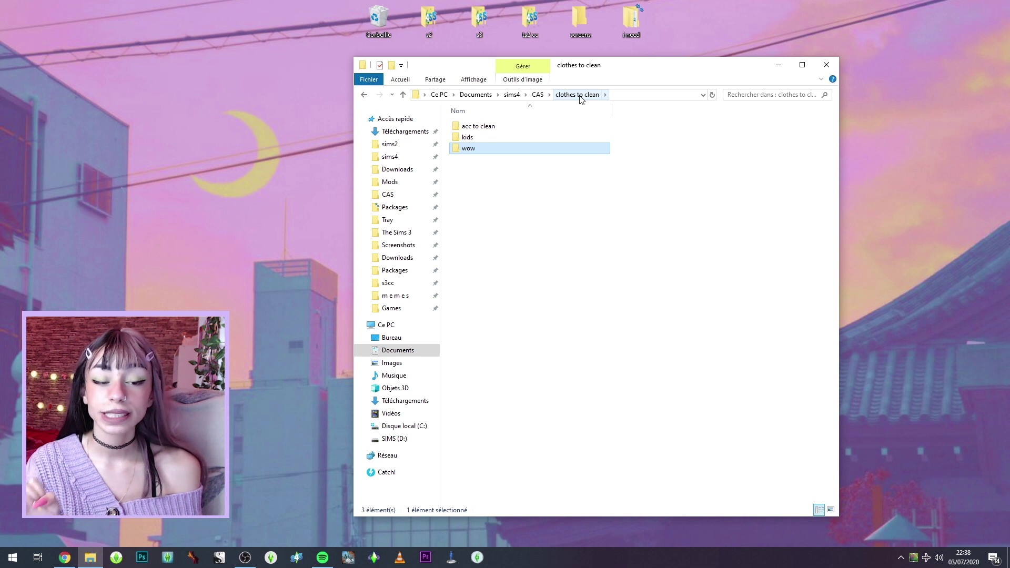
key(Return)
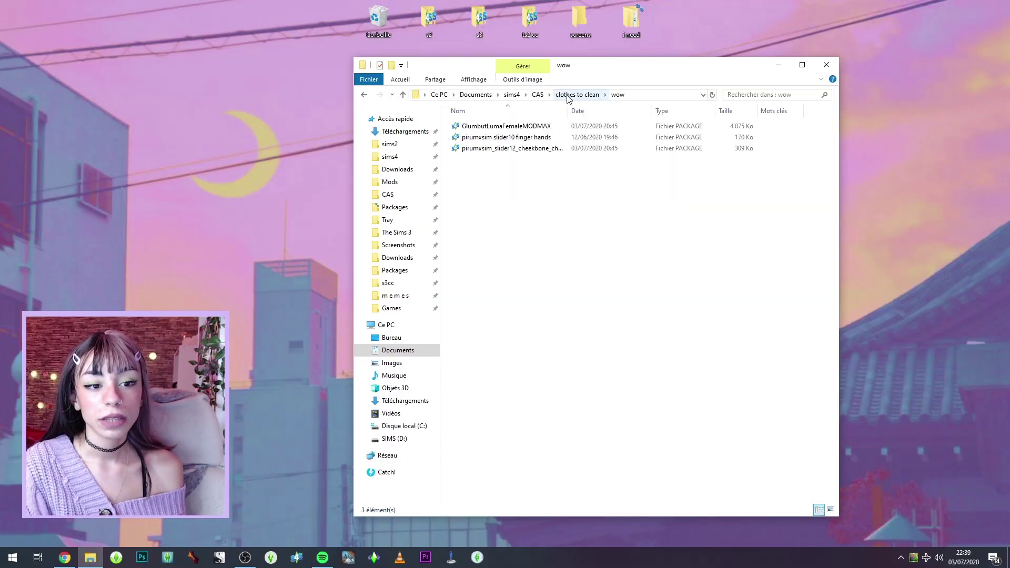
click(578, 97)
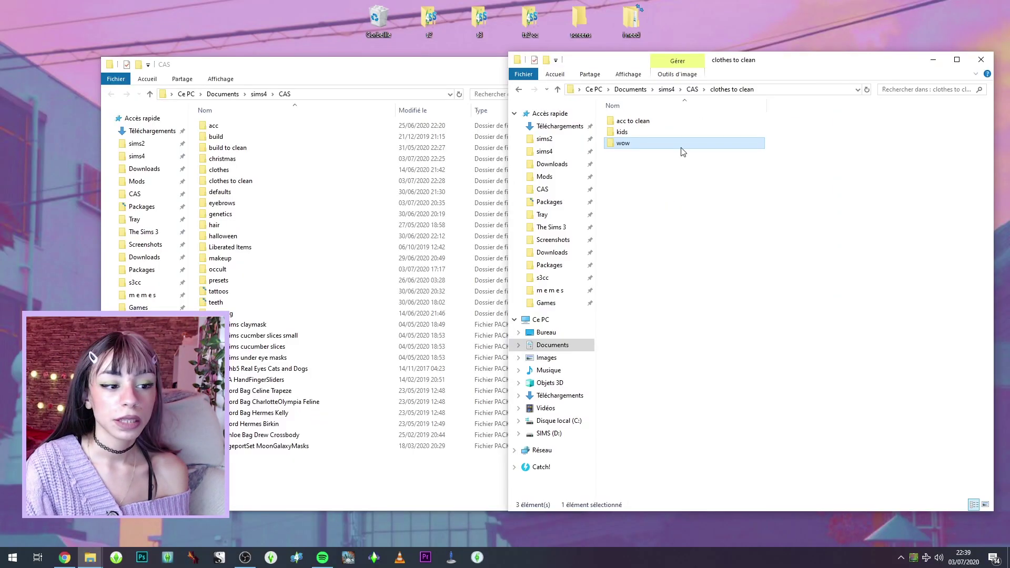
double_click(620, 144)
click(273, 226)
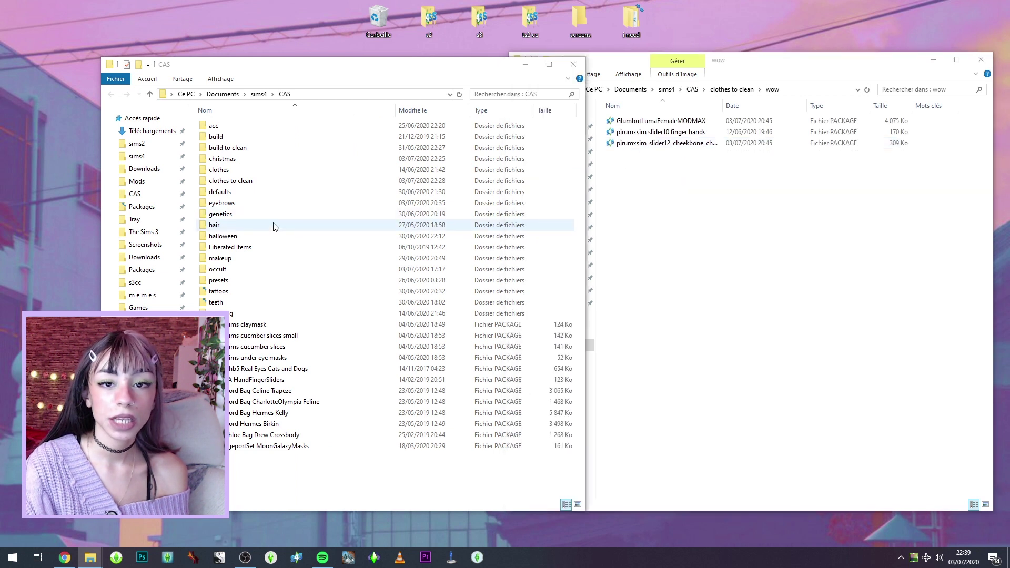
double_click(274, 227)
double_click(286, 150)
Rename the package GlumbutLumaFemaleMODMAX in the wow folder as Glumbut Luma
click(676, 121)
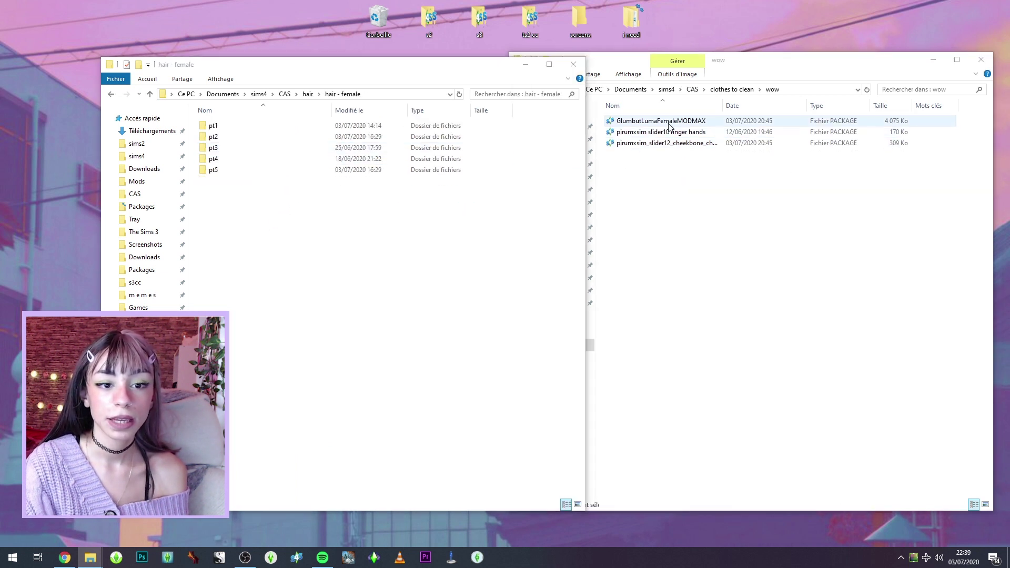
key(F2)
click(642, 123)
drag(659, 121, 751, 120)
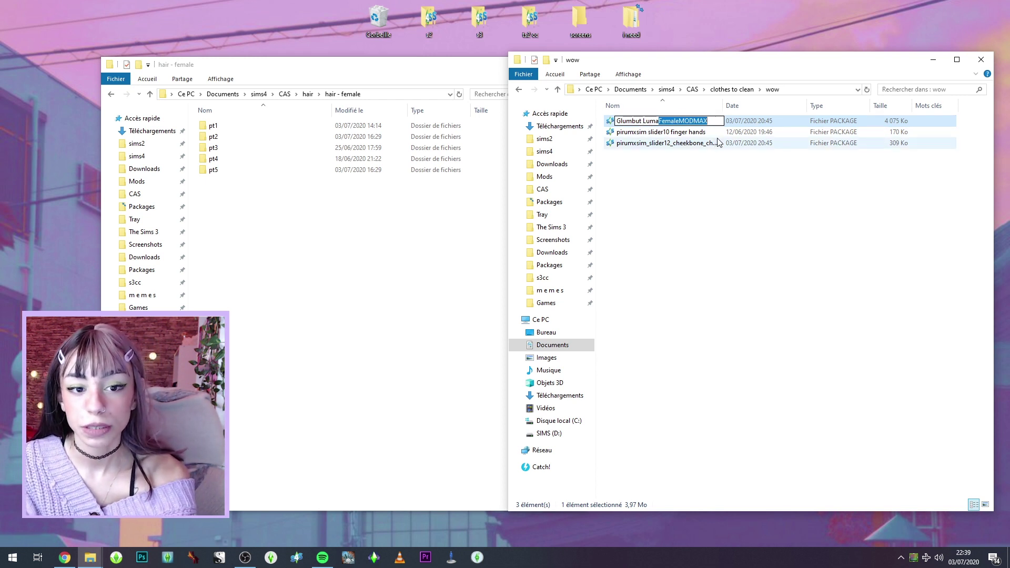
key(BackSpace)
key(Return)
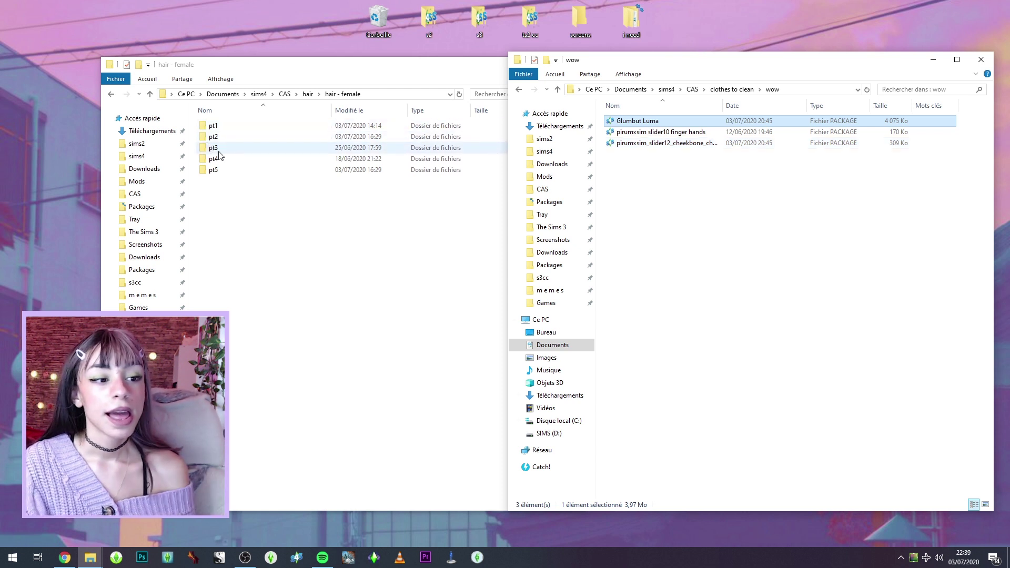
Look through the packages in the female hair subfolder pt5 and in the halloween folder of CAS
double_click(213, 170)
click(350, 94)
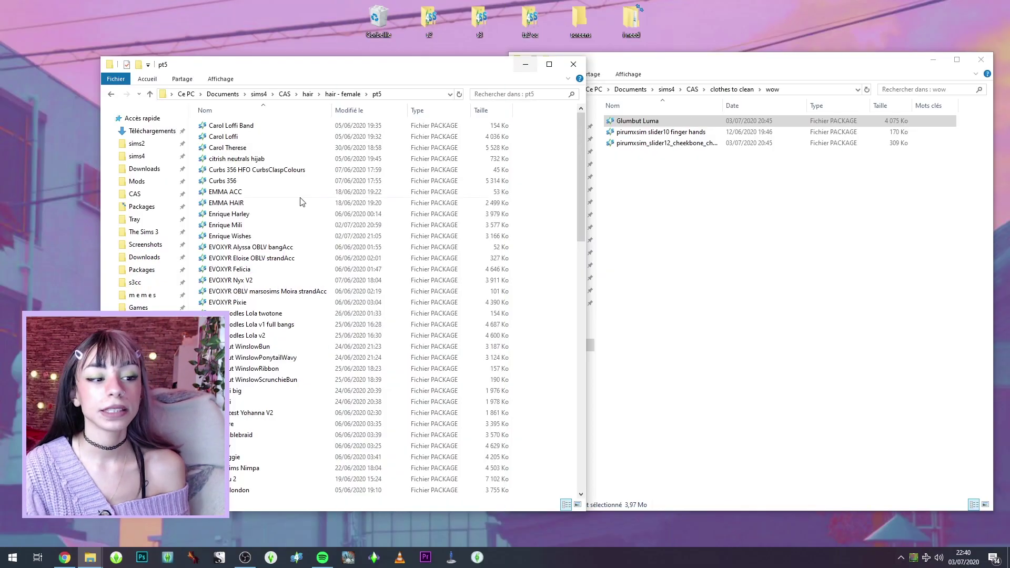
click(285, 93)
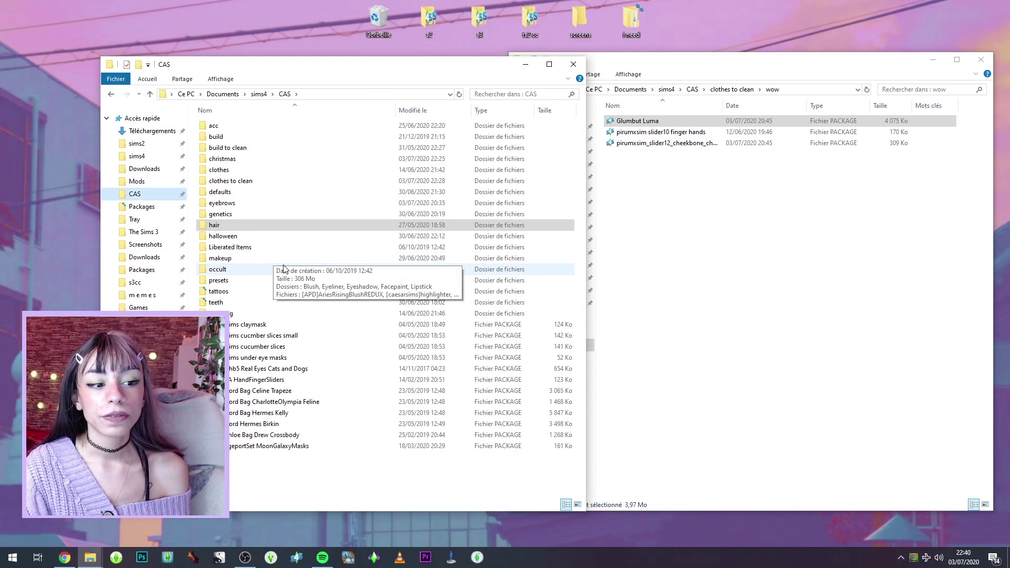
double_click(317, 240)
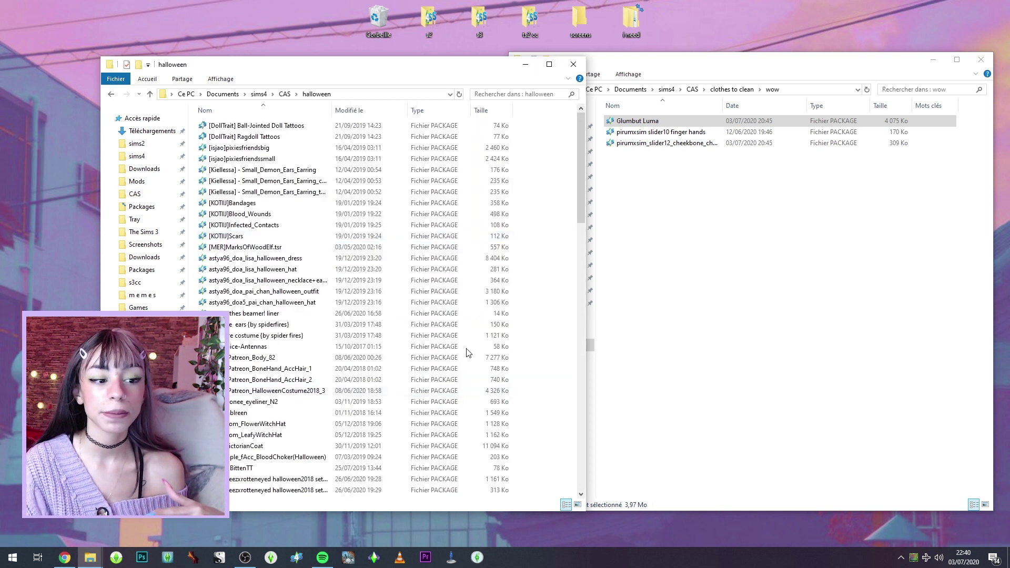
scroll(470, 347, down, 20)
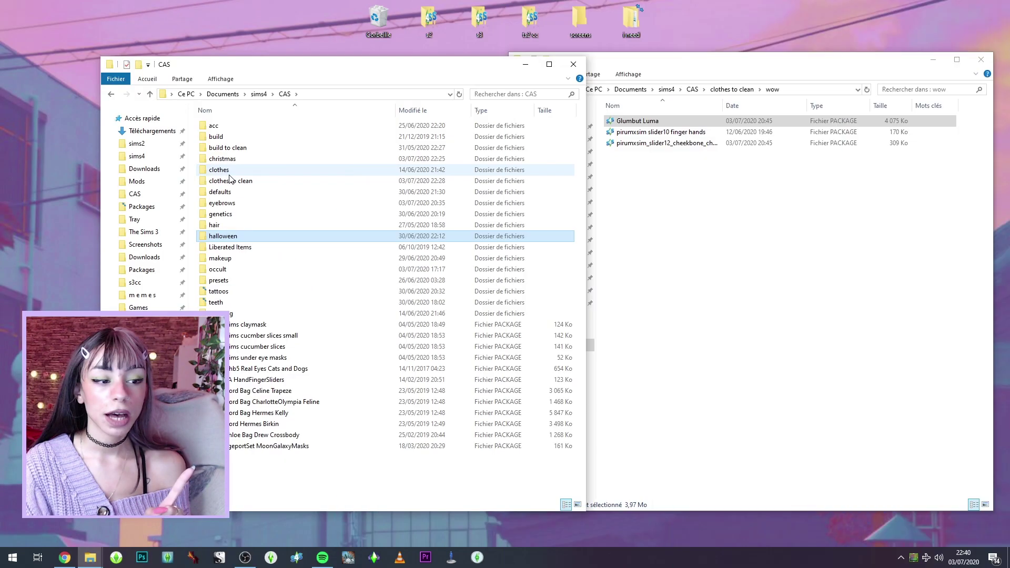
Look through the build folder inside the desktop folder i need, and close its window
double_click(643, 23)
double_click(637, 135)
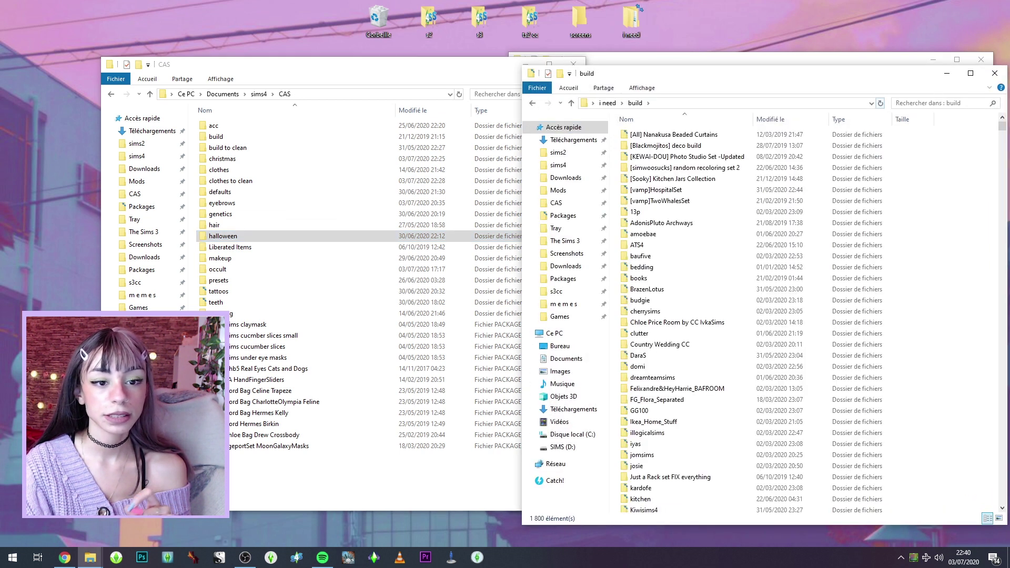
drag(1002, 127, 999, 418)
click(994, 73)
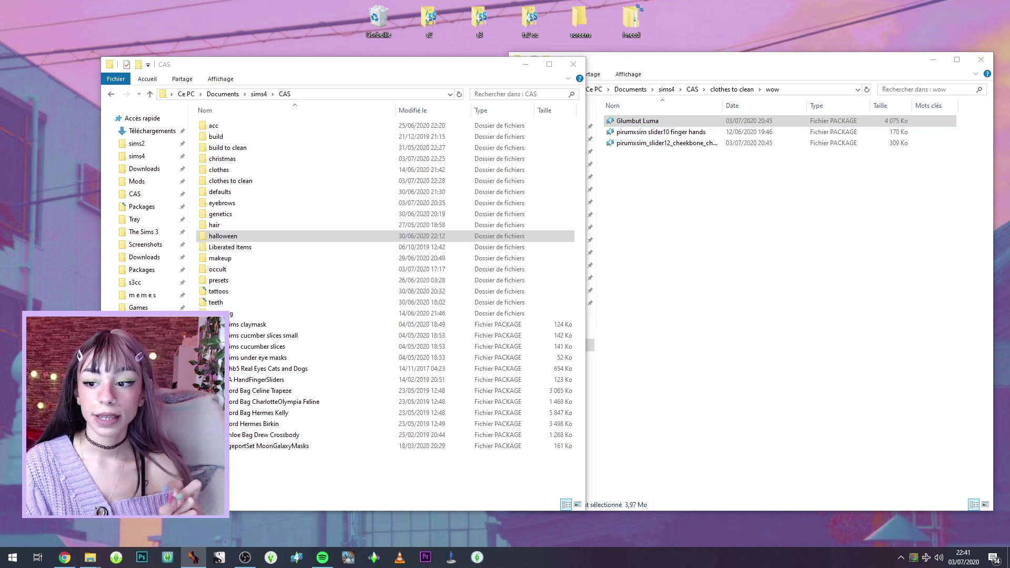
Open dupeGuru and remove the Downloads folder from the folders to scan, keeping sims4, Mods and i need
click(194, 557)
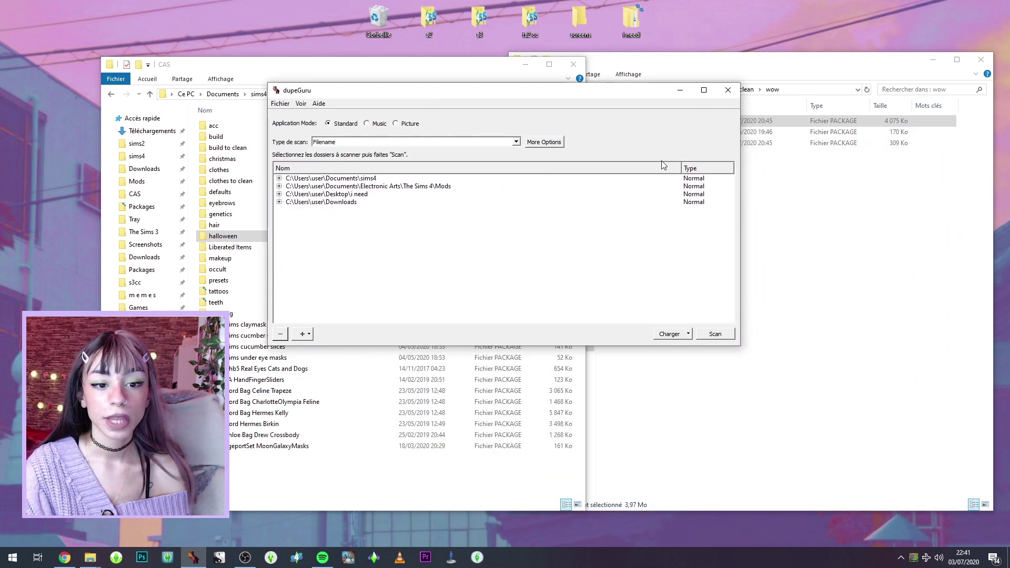
click(365, 178)
click(360, 186)
click(343, 202)
click(336, 198)
key(Up)
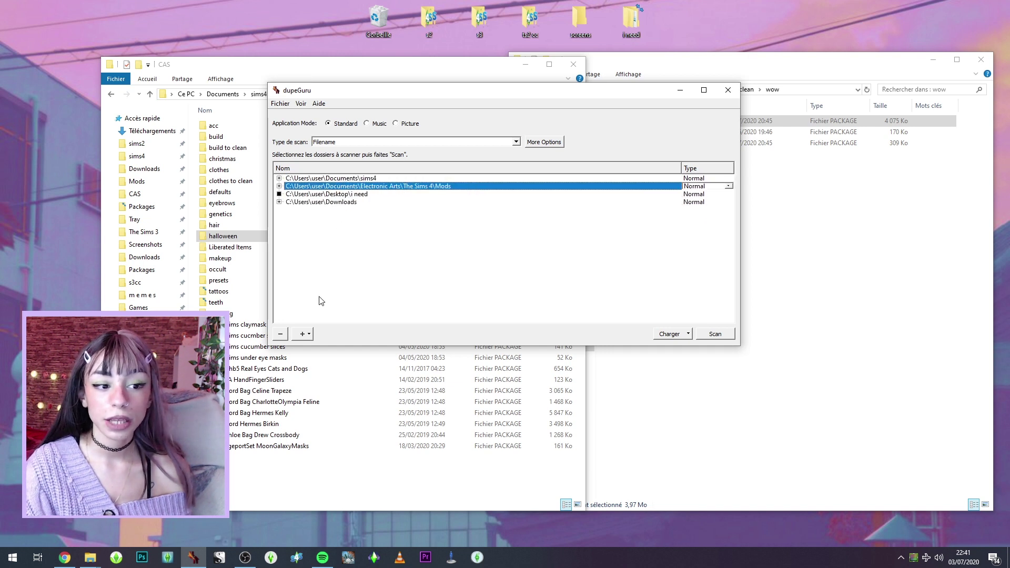
click(309, 334)
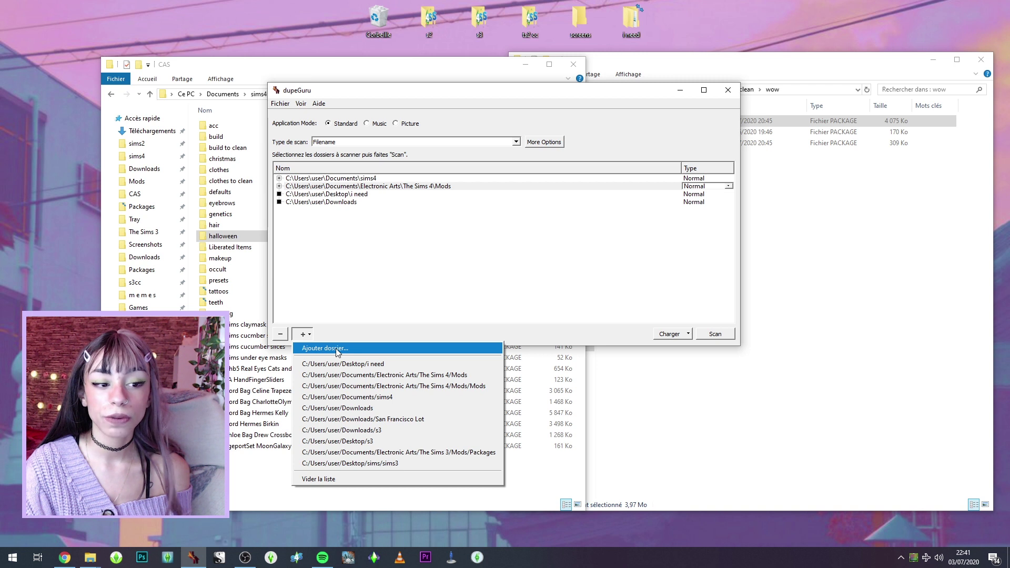
click(419, 196)
drag(419, 196, 404, 179)
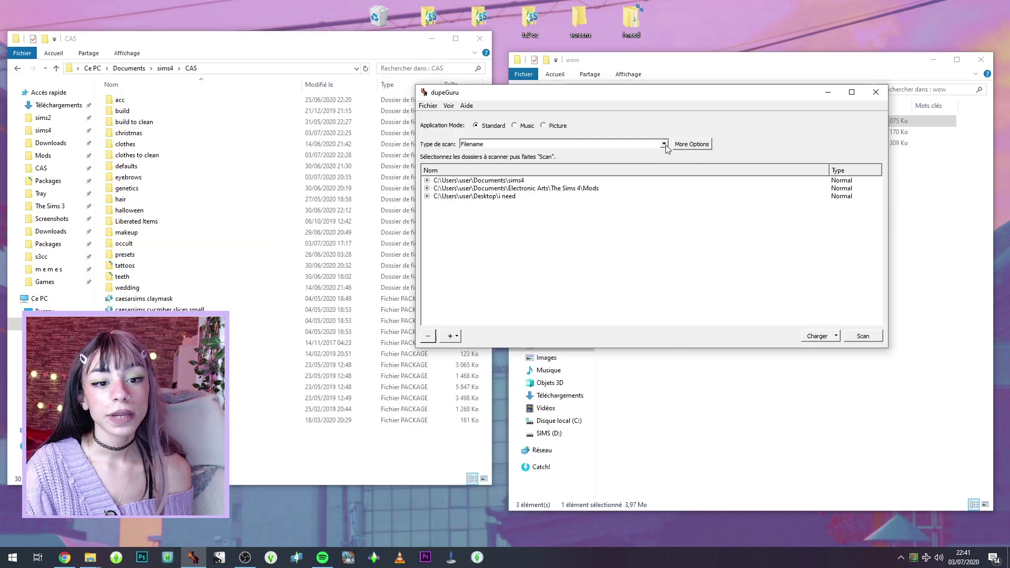
Scan for duplicates by Filename and add the -mellios- Very Random Tiles Ceiling matches to the ignore list
click(663, 143)
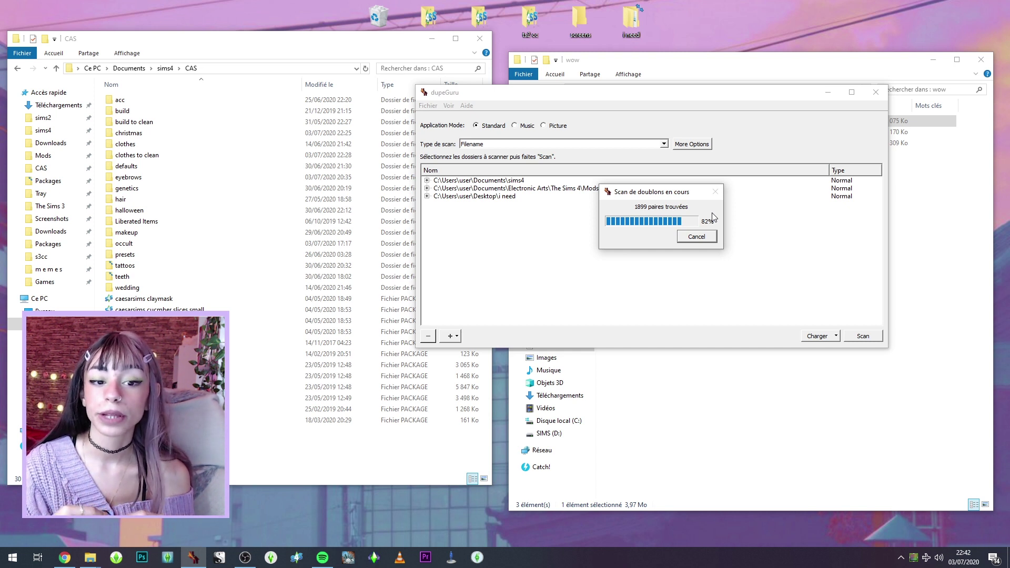
click(349, 158)
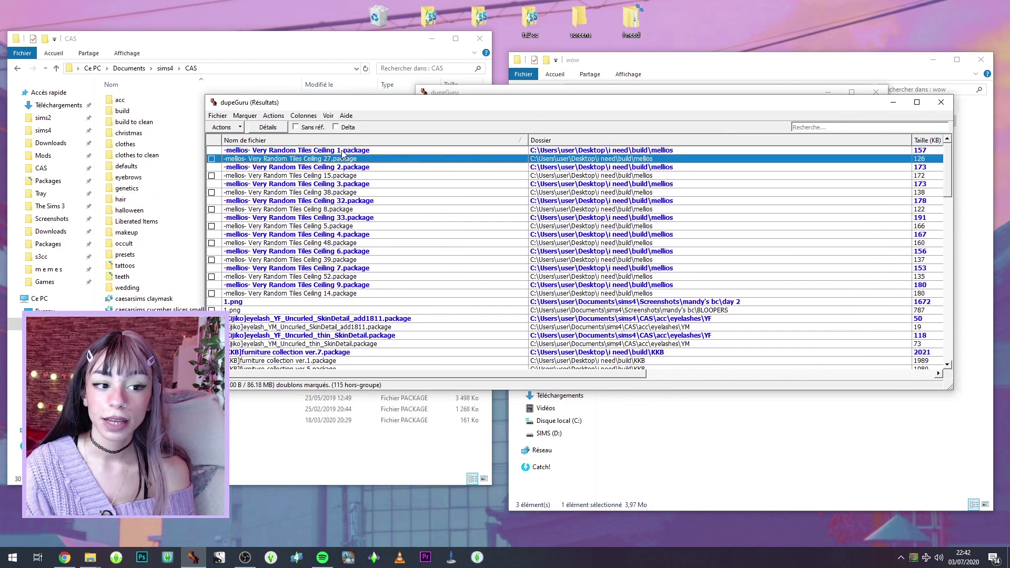
click(343, 151)
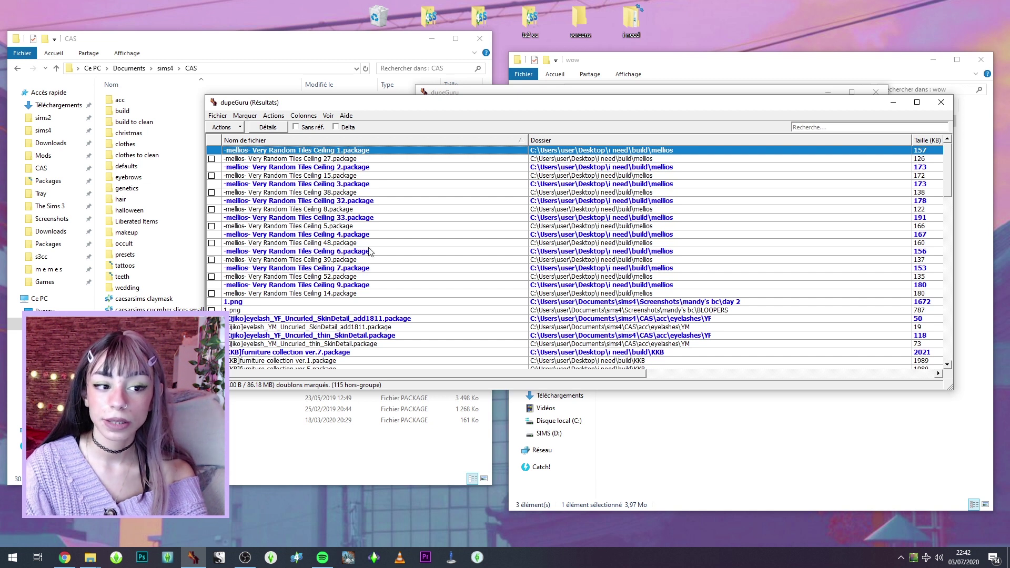
shift+click(331, 293)
click(245, 115)
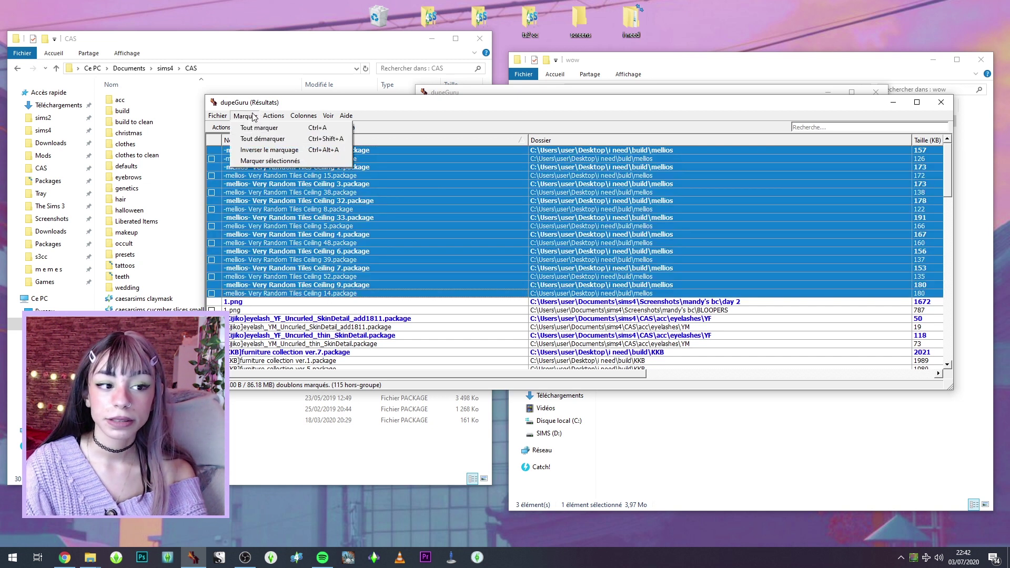
click(265, 161)
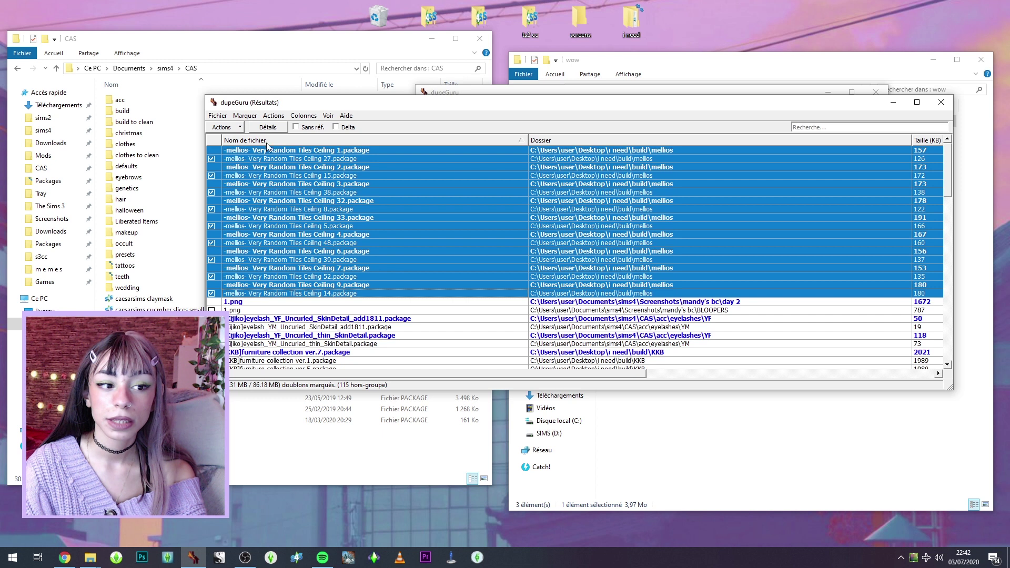
click(226, 127)
click(281, 206)
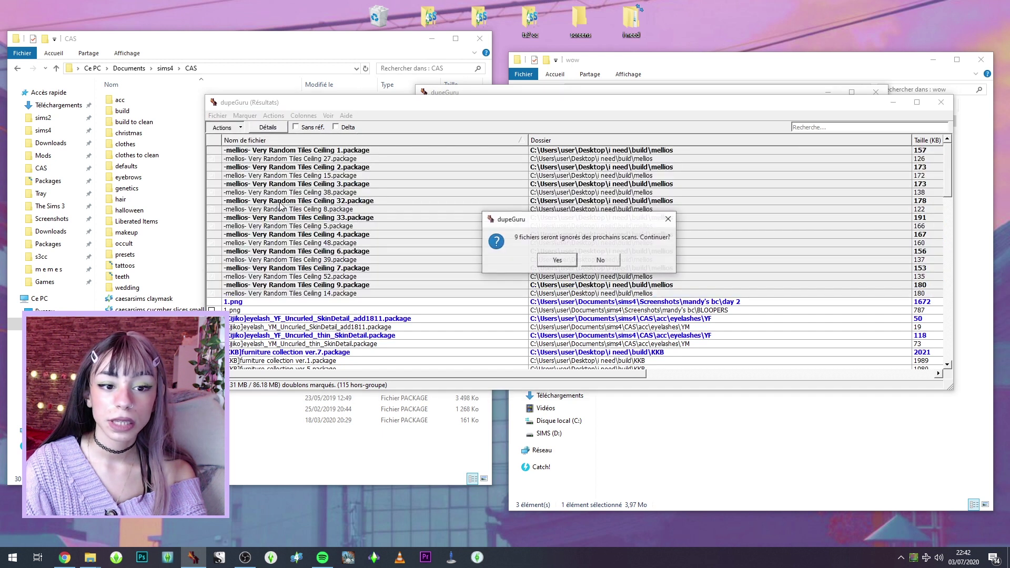
click(572, 262)
Set the scan type to Contents and scan the three folders for duplicates again
click(513, 143)
click(509, 160)
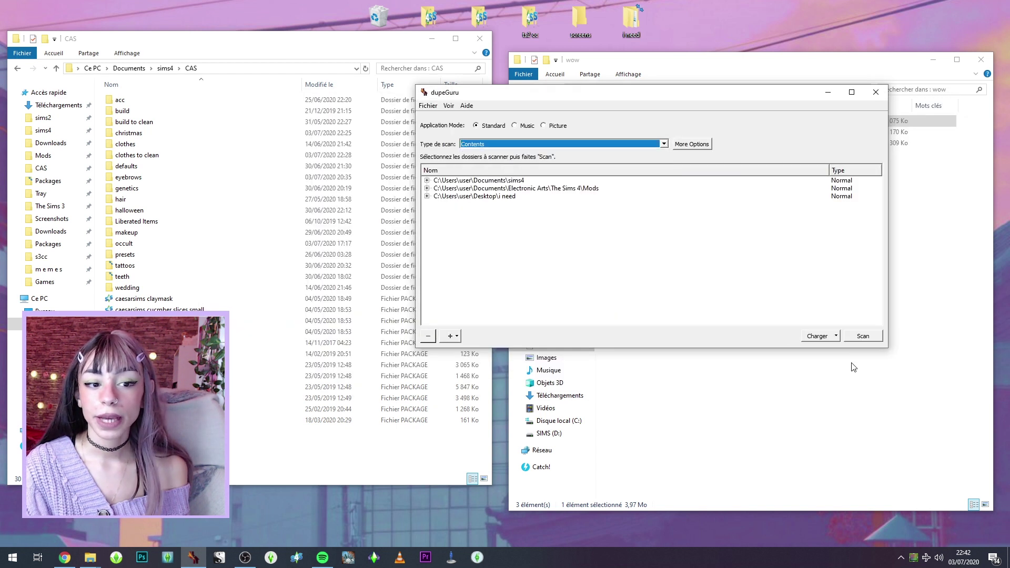
click(857, 337)
click(635, 237)
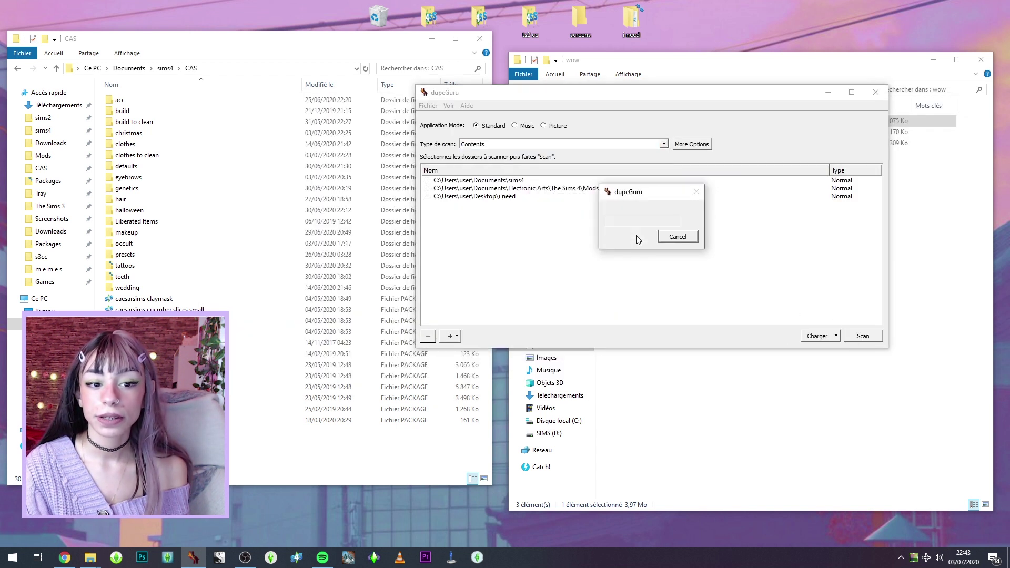
click(597, 152)
click(587, 169)
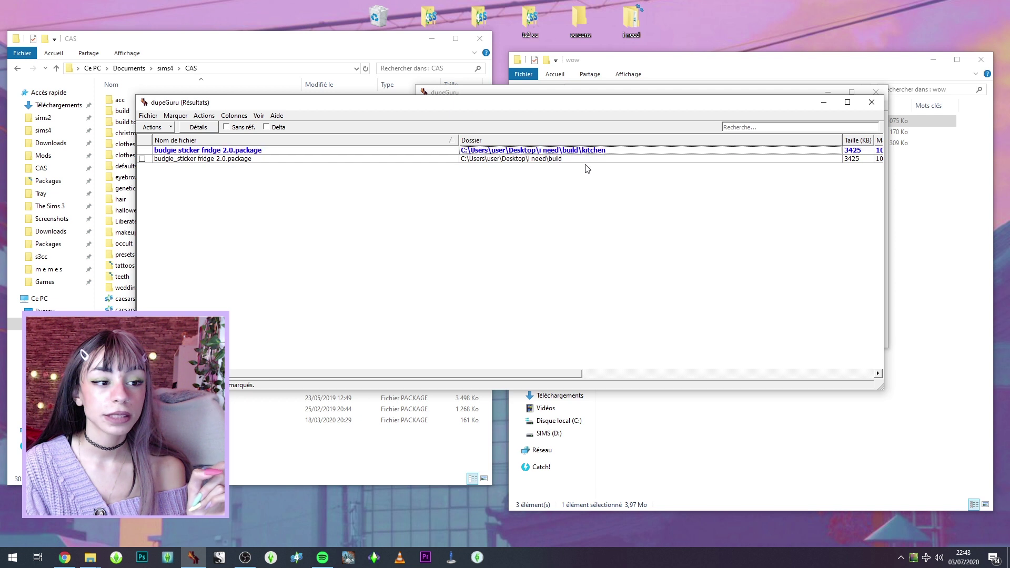
Mark the duplicate budgie_sticker fridge 2.0.package in the build folder, send it to the recycle bin, and close the results
click(142, 158)
click(148, 158)
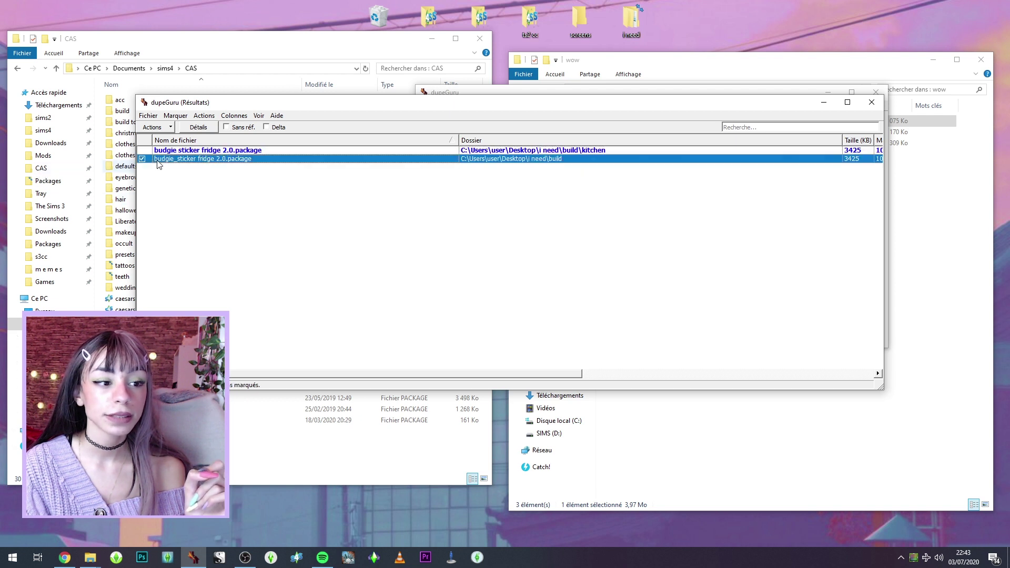
click(155, 127)
click(164, 141)
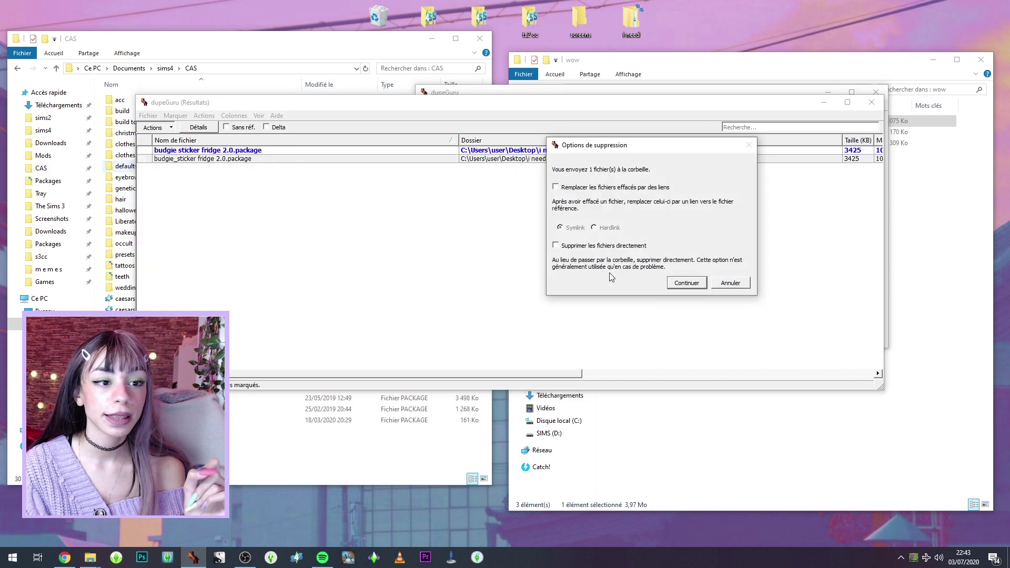
click(684, 286)
click(528, 284)
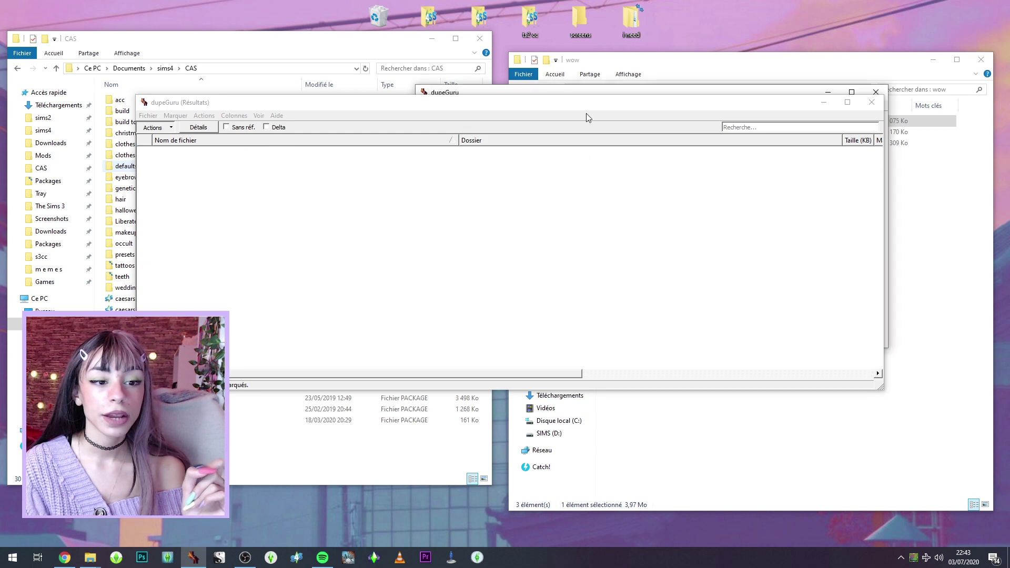
click(871, 102)
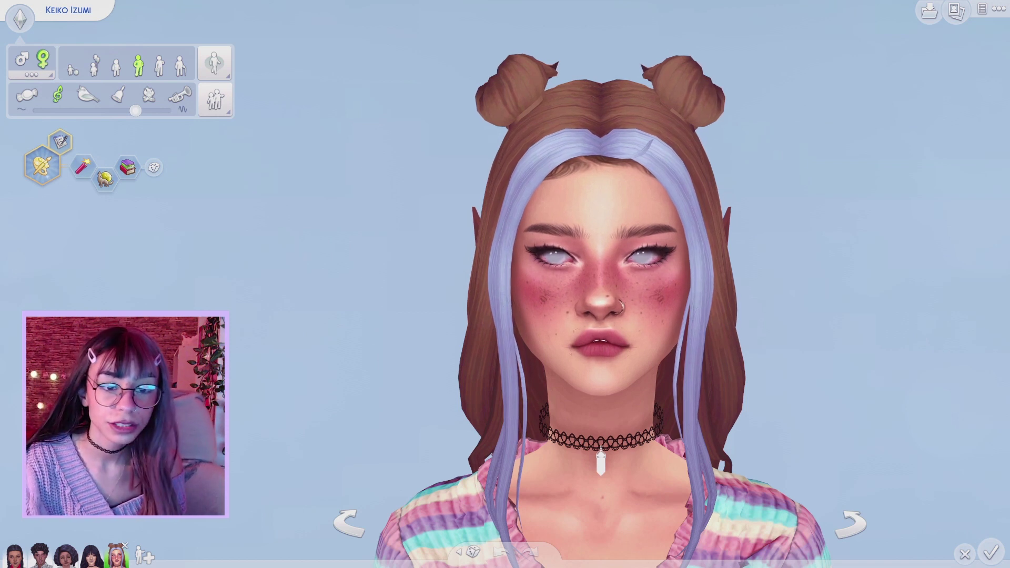
In The Sims 4 Create a Sim, examine the custom Skin Details for the Sim's face, from skin overlays to freckles
click(627, 185)
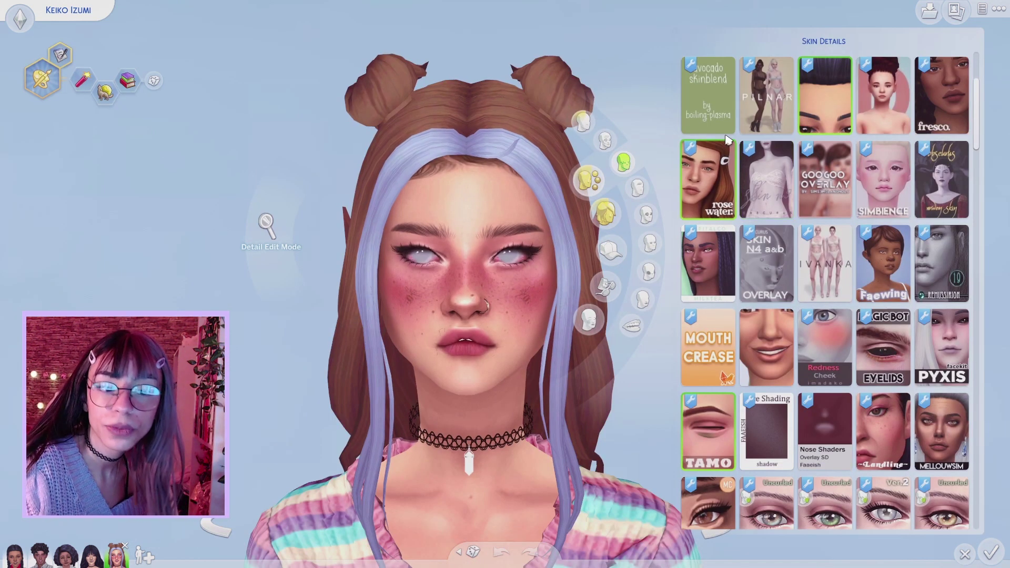
scroll(783, 162, up, 2)
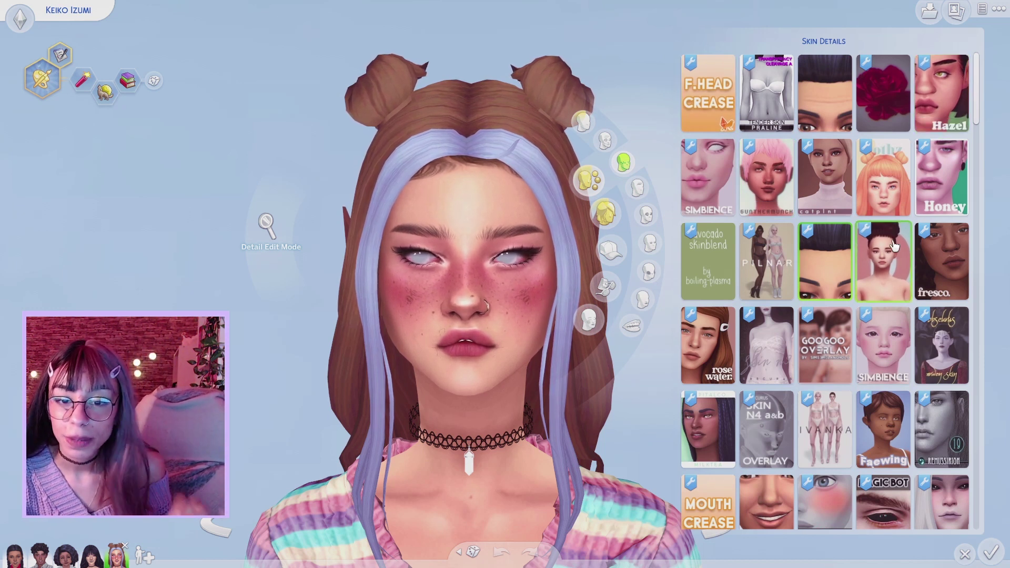
click(820, 257)
click(820, 257)
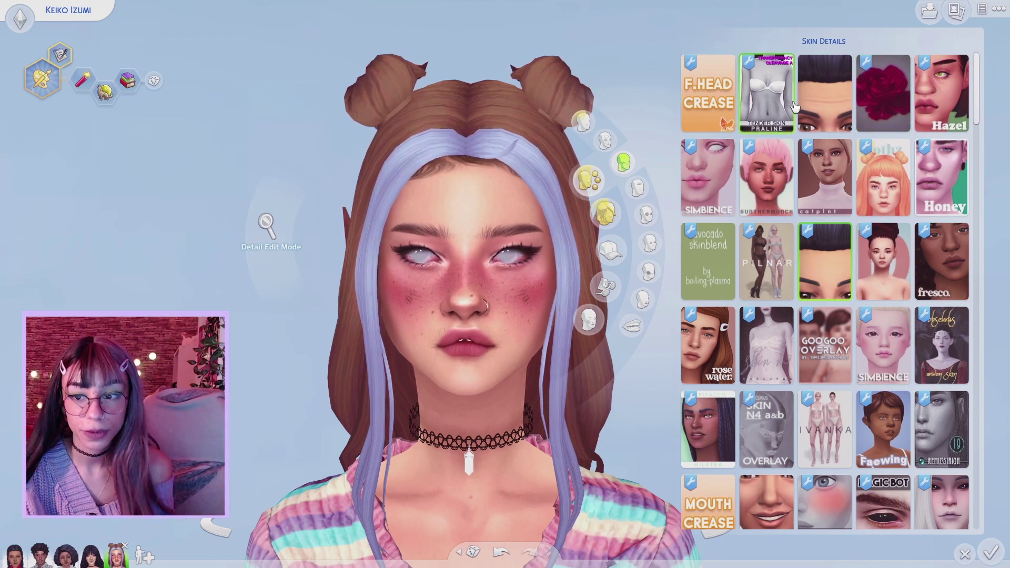
scroll(795, 107, down, 5)
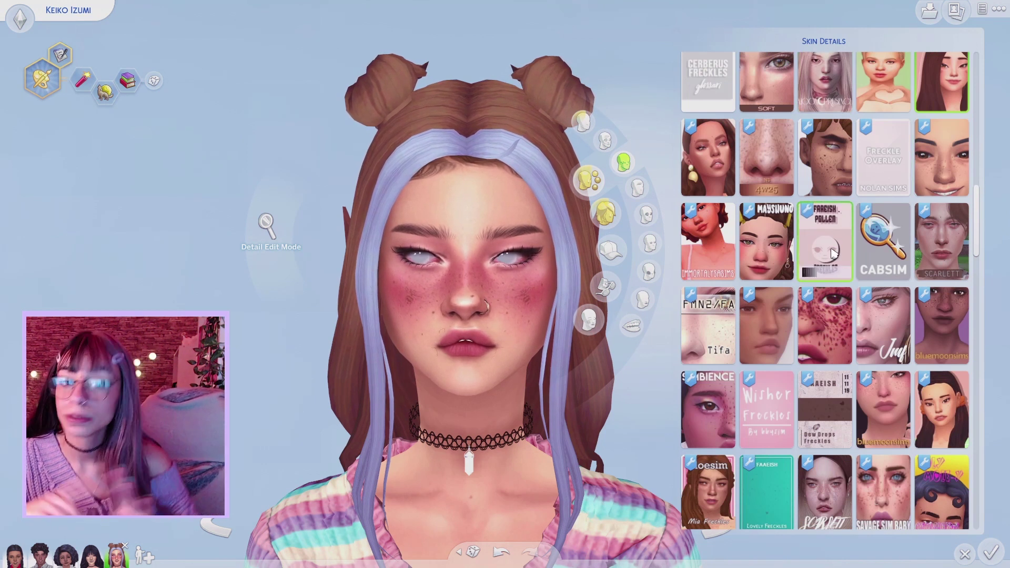
scroll(905, 356, down, 5)
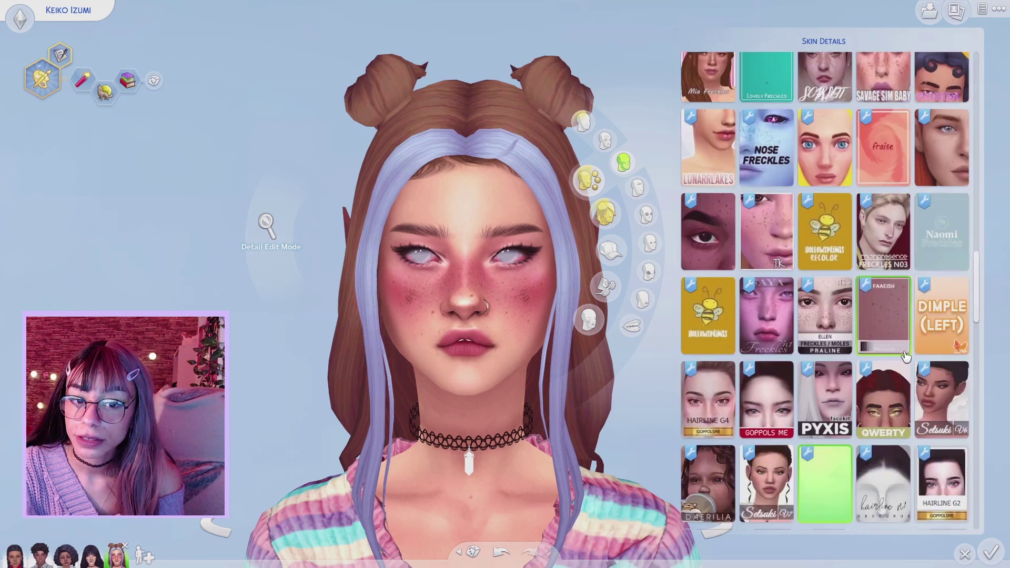
Look back through the custom Skin Details, from the freckles and eyelid overlays to the forehead crease skin overlays
scroll(930, 215, up, 10)
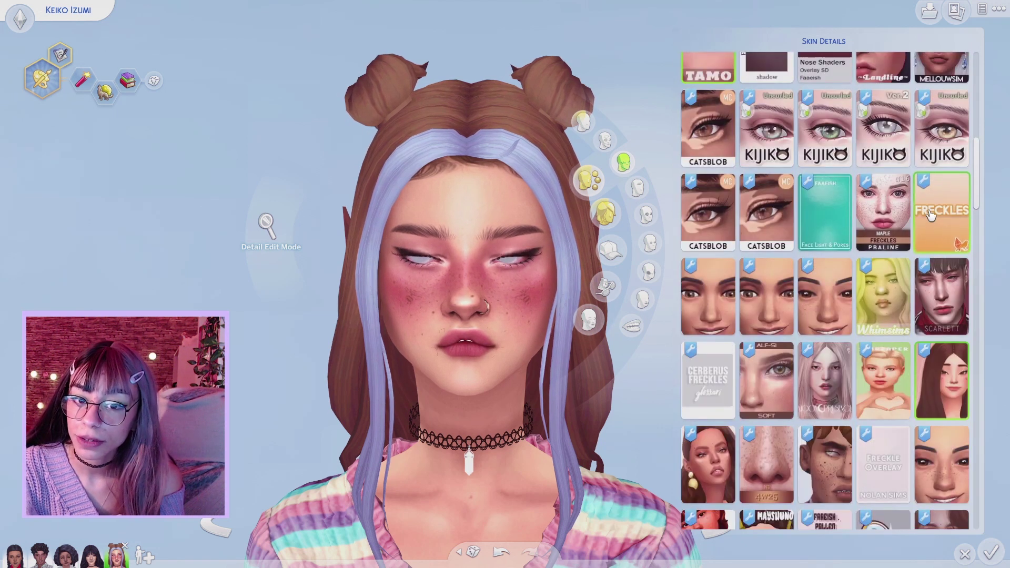
scroll(896, 345, down, 5)
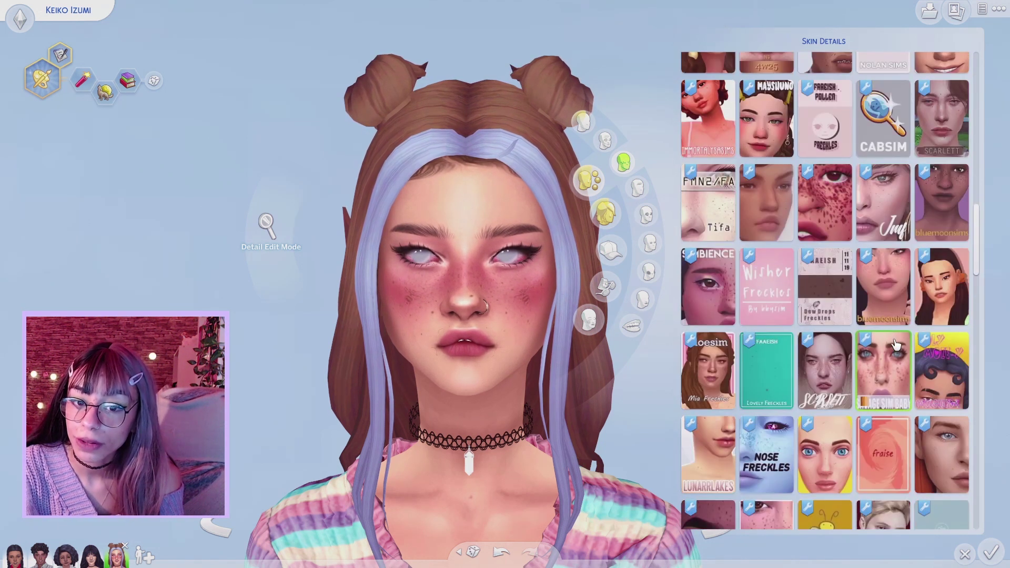
scroll(895, 345, up, 3)
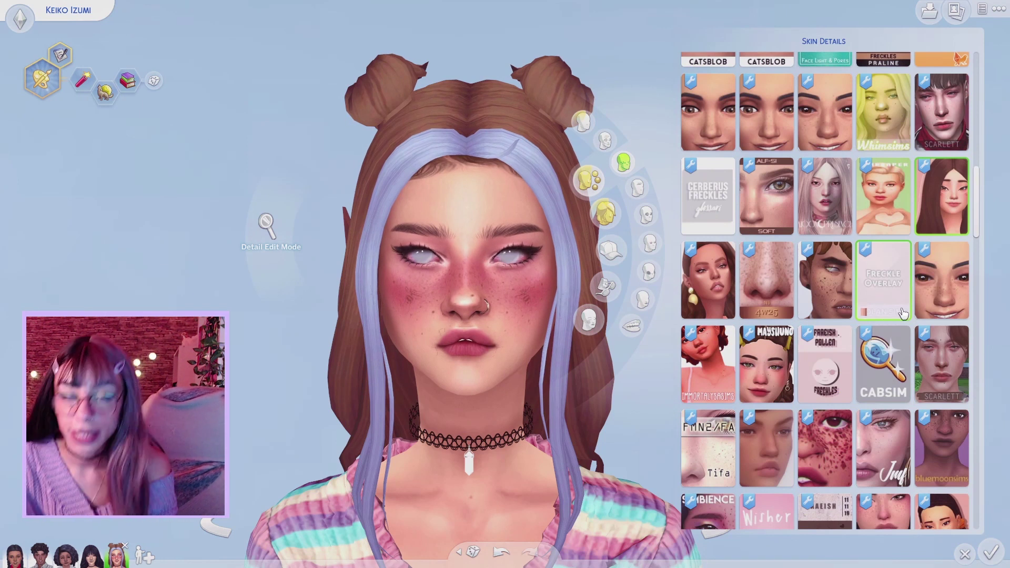
scroll(900, 314, up, 3)
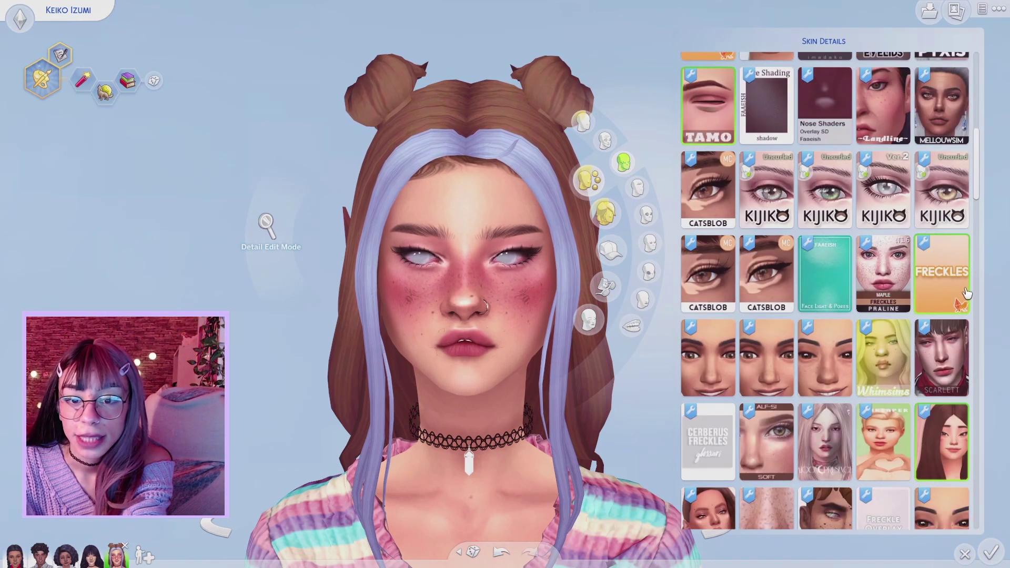
scroll(926, 273, up, 4)
scroll(709, 329, up, 2)
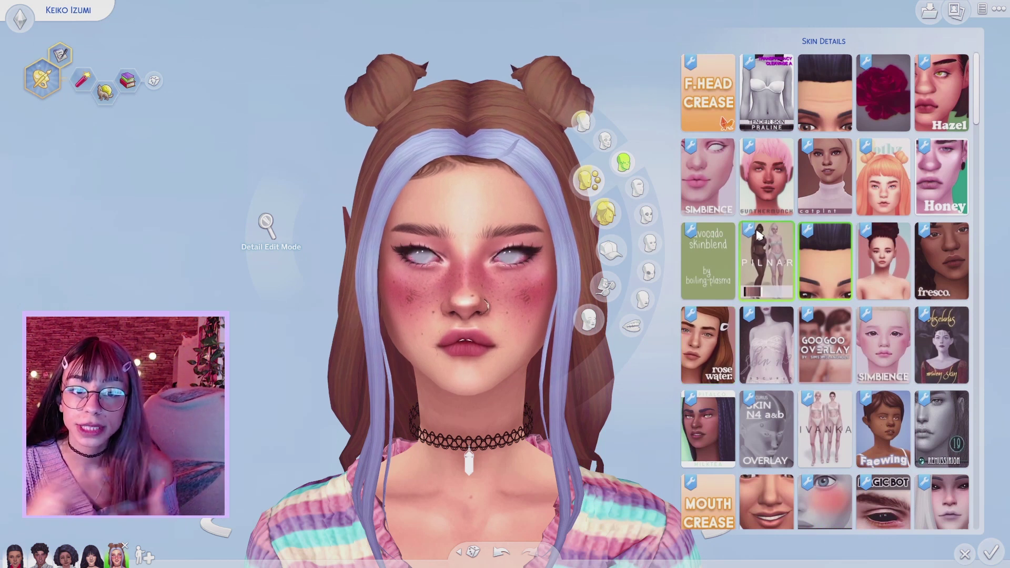
Examine the custom items filed under the Sim's feminine Accessories, including the brow ring, hair and earring pieces
click(605, 286)
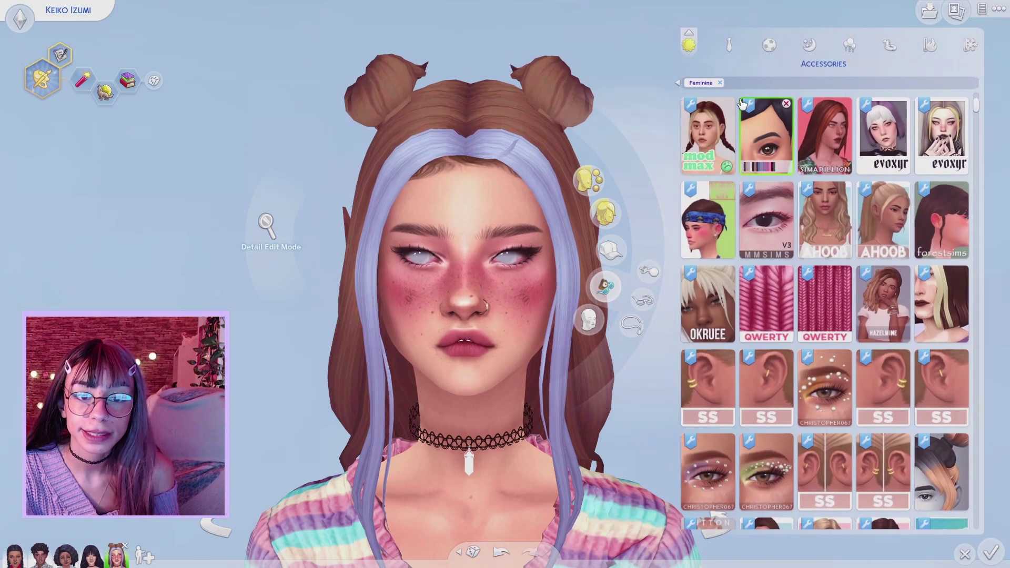
scroll(765, 158, up, 3)
scroll(383, 358, down, 3)
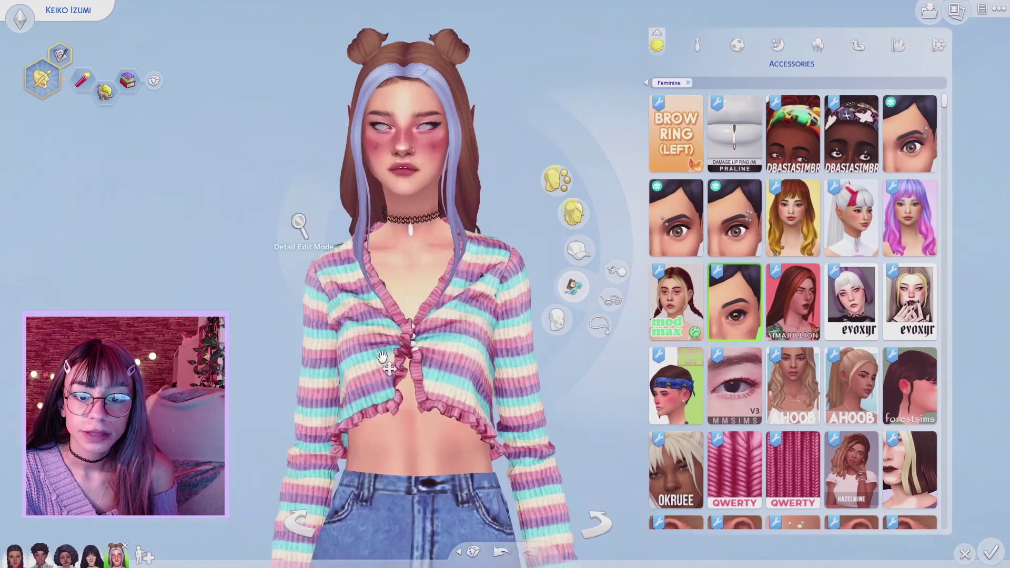
scroll(382, 357, down, 1)
click(499, 142)
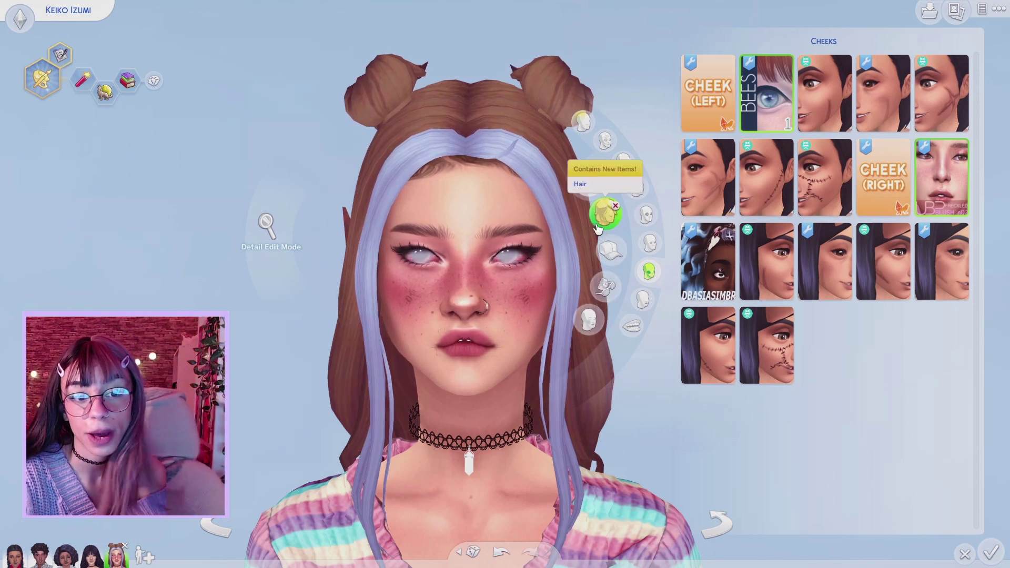
Review the Skin Details again, covering the cheek mole, nose mask, hairline and dimple items
click(620, 167)
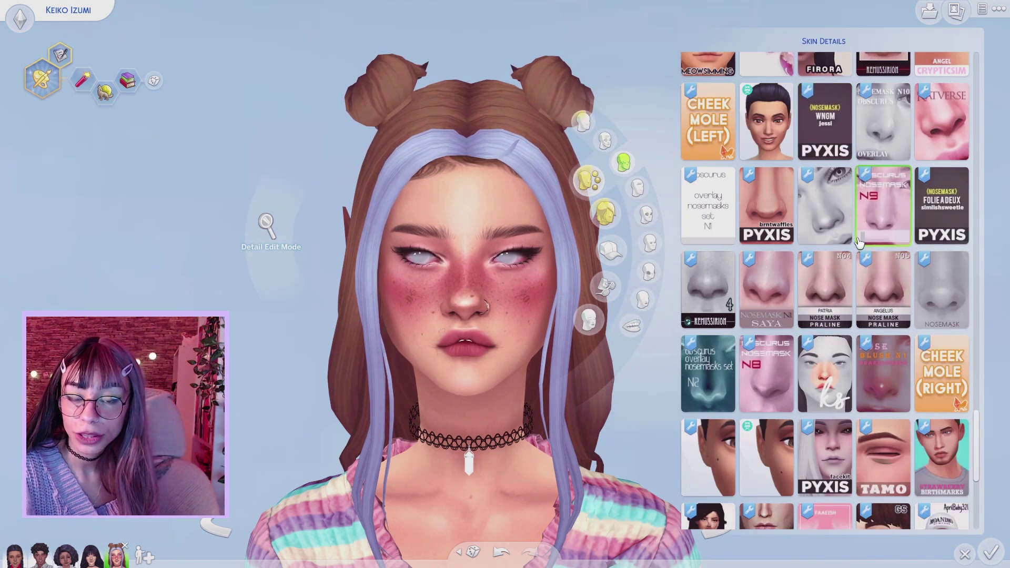
click(699, 143)
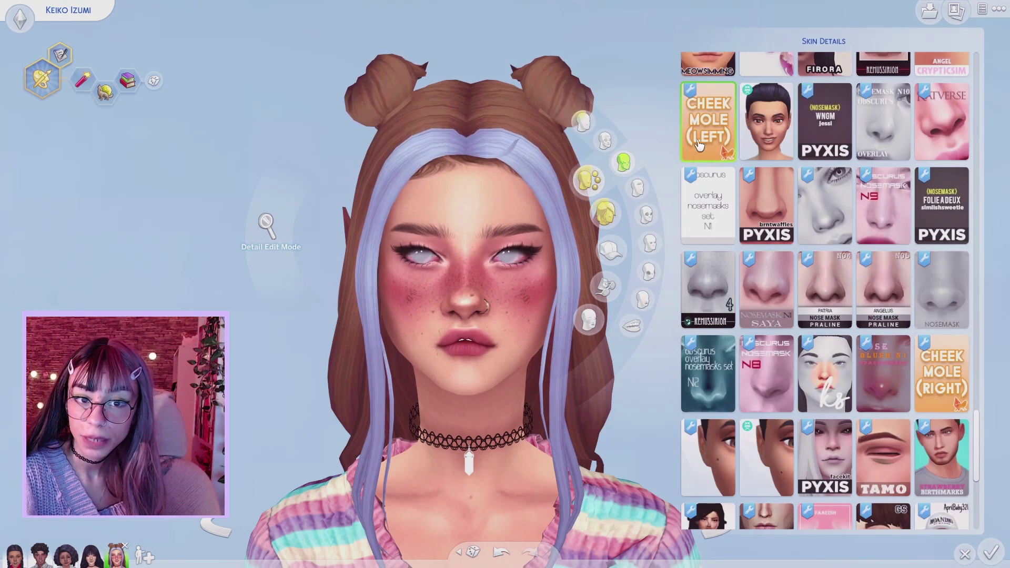
scroll(699, 143, up, 10)
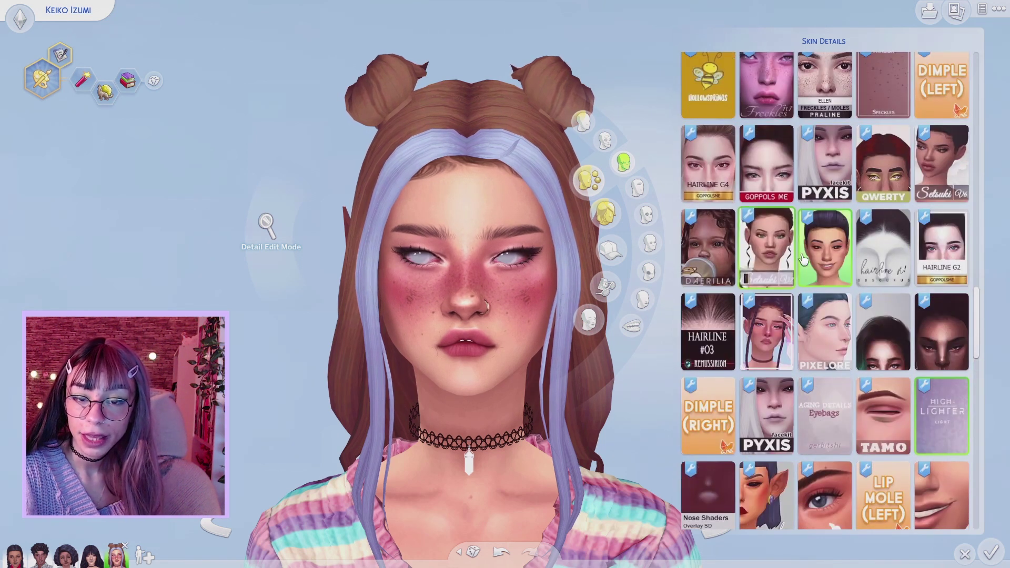
scroll(803, 259, up, 1)
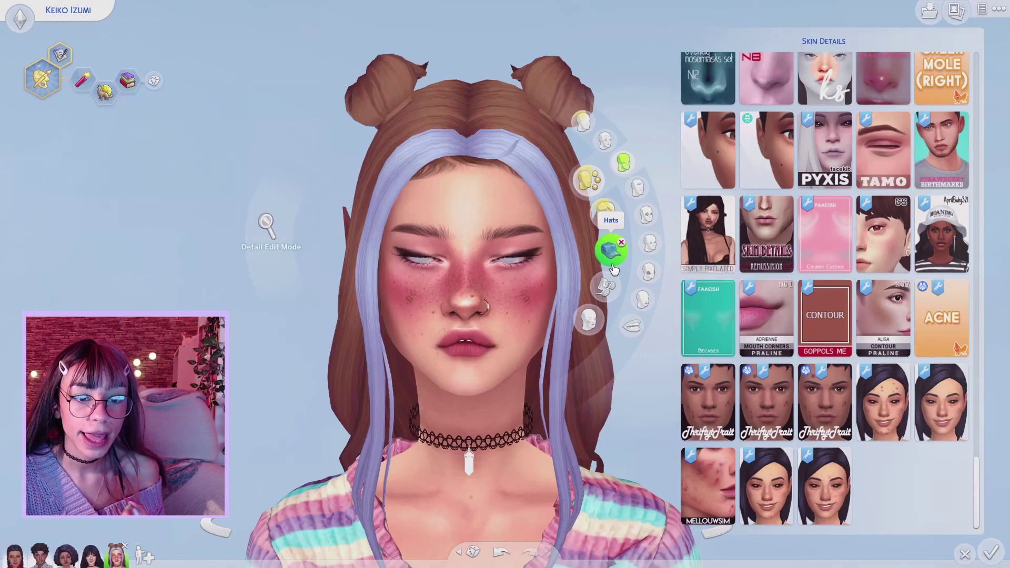
Compare the custom content filed under Vampire Brows with the overlays filed under Skin Details
click(612, 266)
click(626, 187)
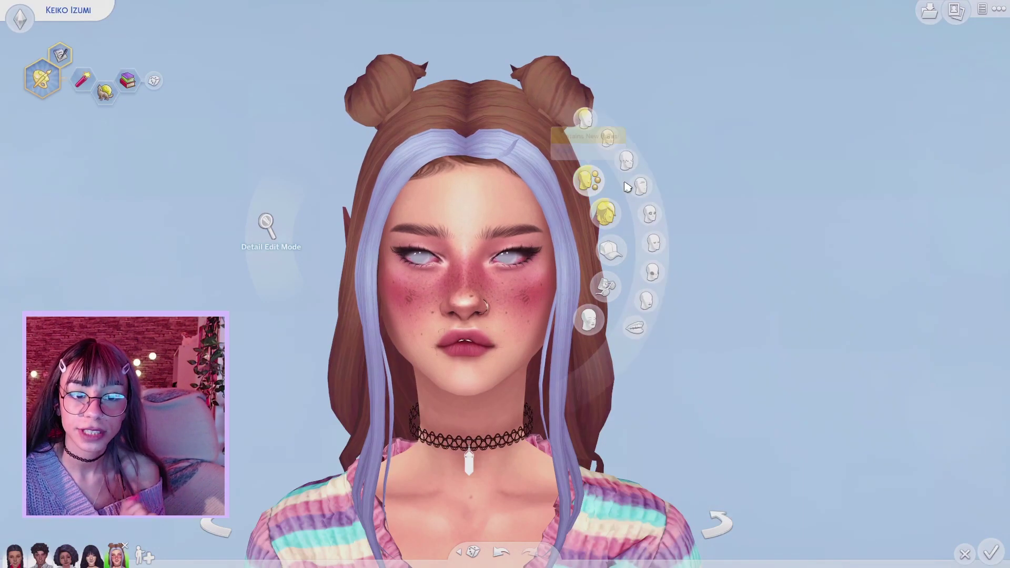
click(638, 186)
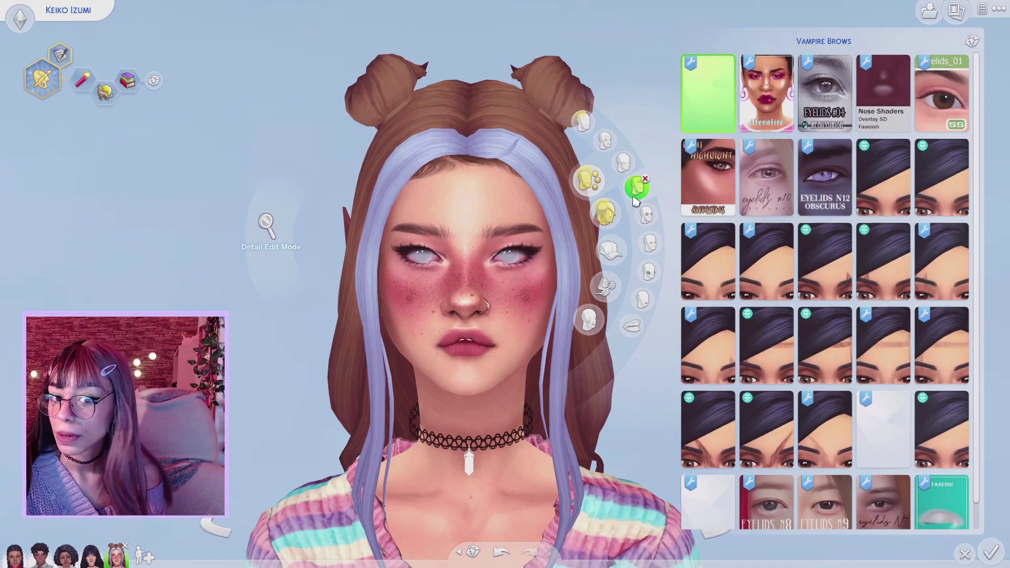
click(622, 163)
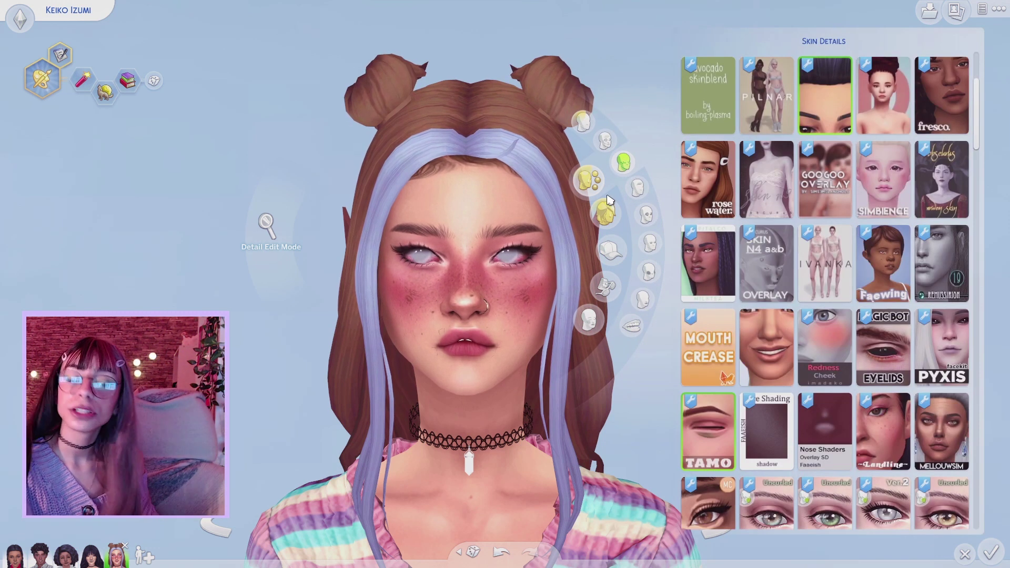
click(705, 199)
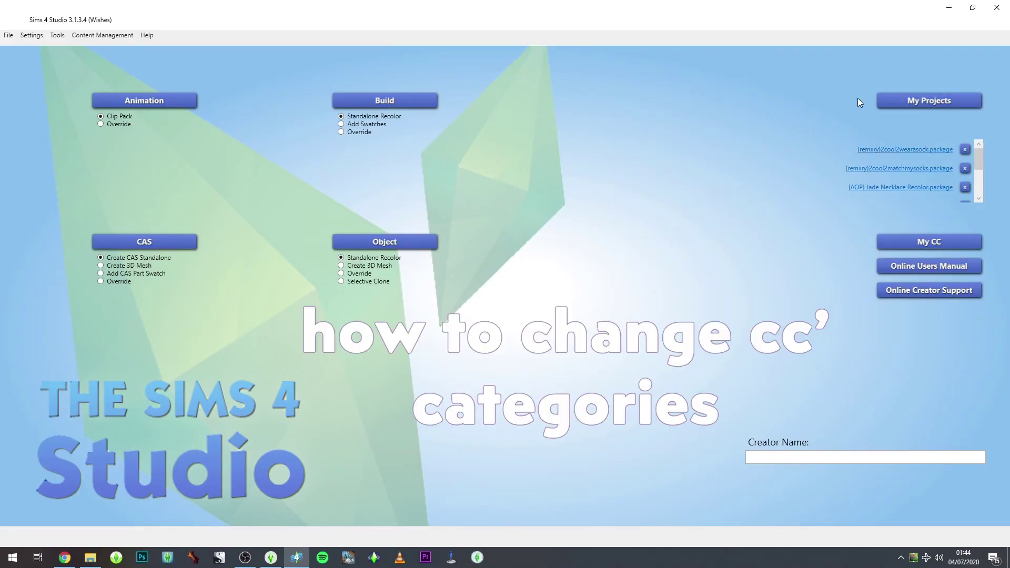
In Sims 4 Studio, open [jao]otiliachoker.package from the acc to clean\1 folder and show its category settings
click(929, 102)
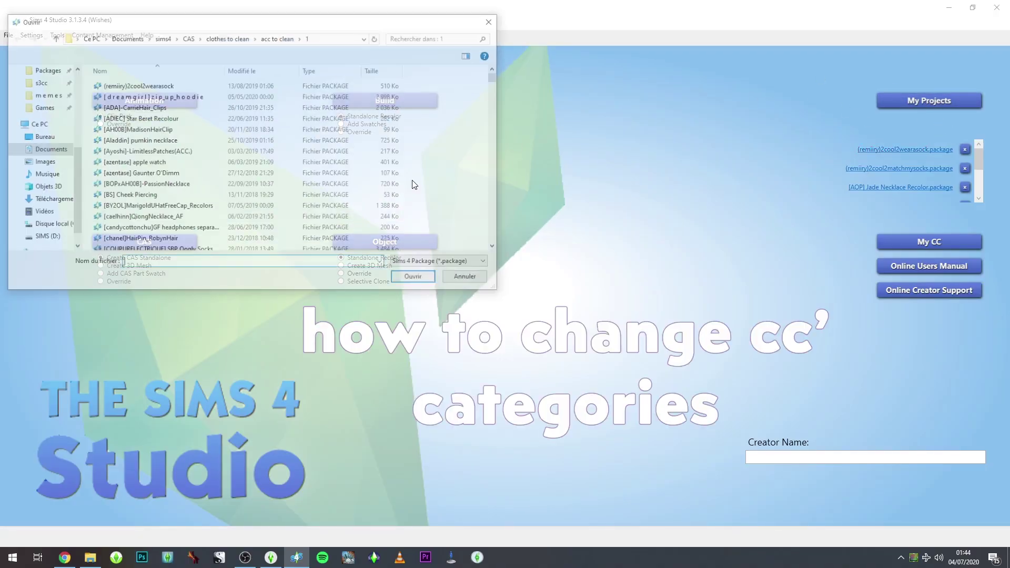
scroll(238, 210, down, 5)
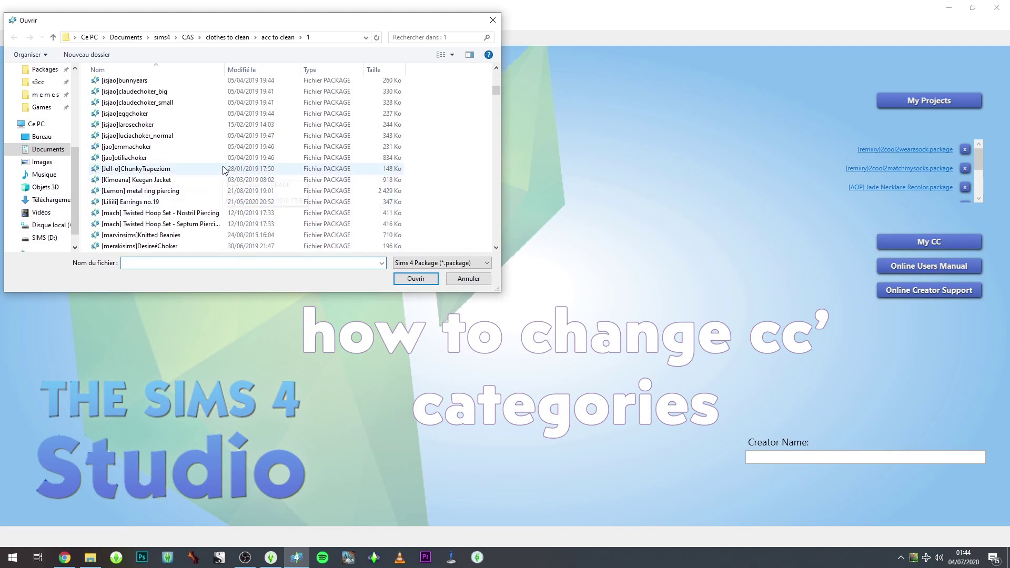
double_click(220, 158)
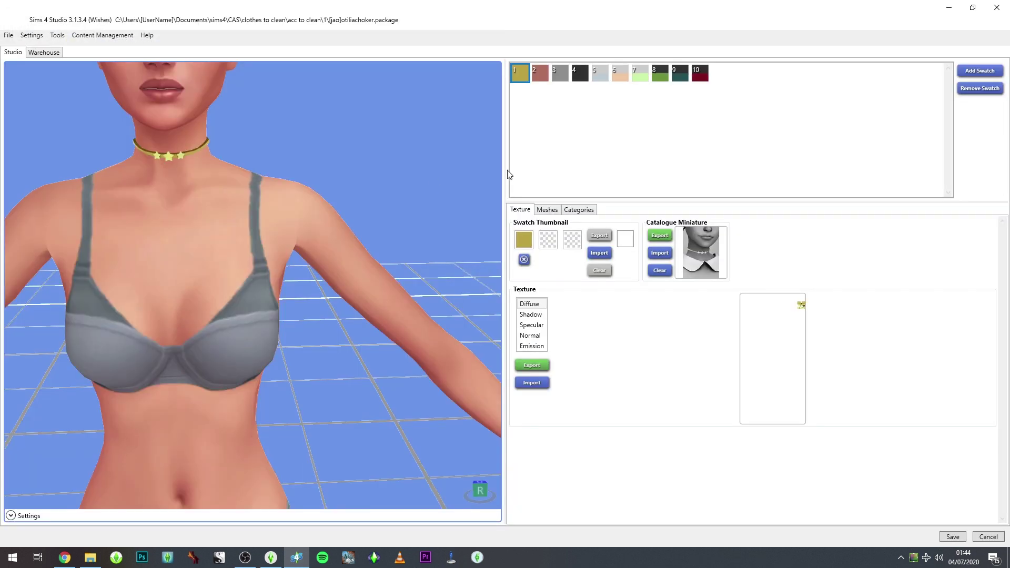
click(579, 210)
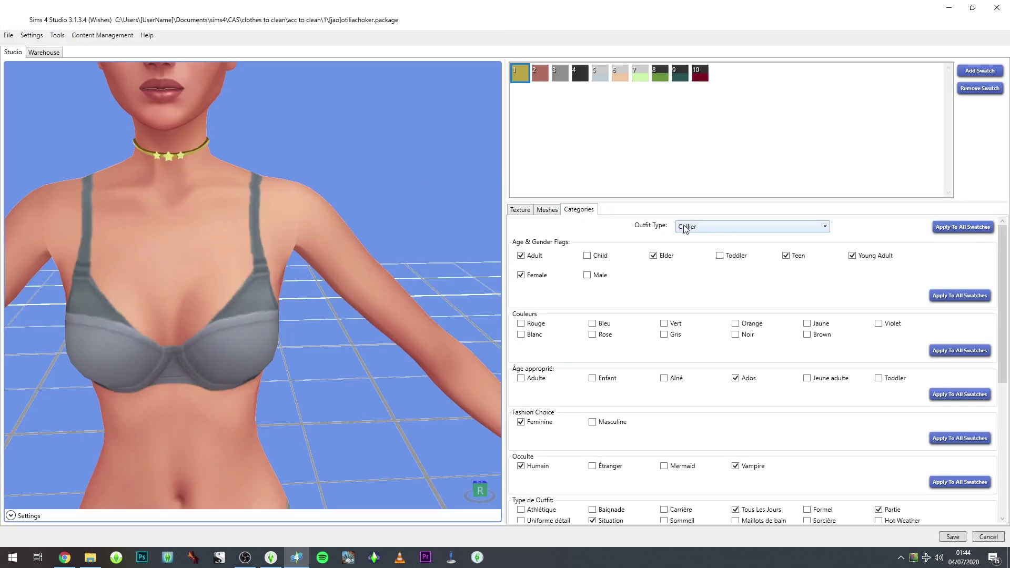
Set the choker's outfit type to Visage and apply it to all swatches
click(725, 227)
scroll(749, 264, up, 4)
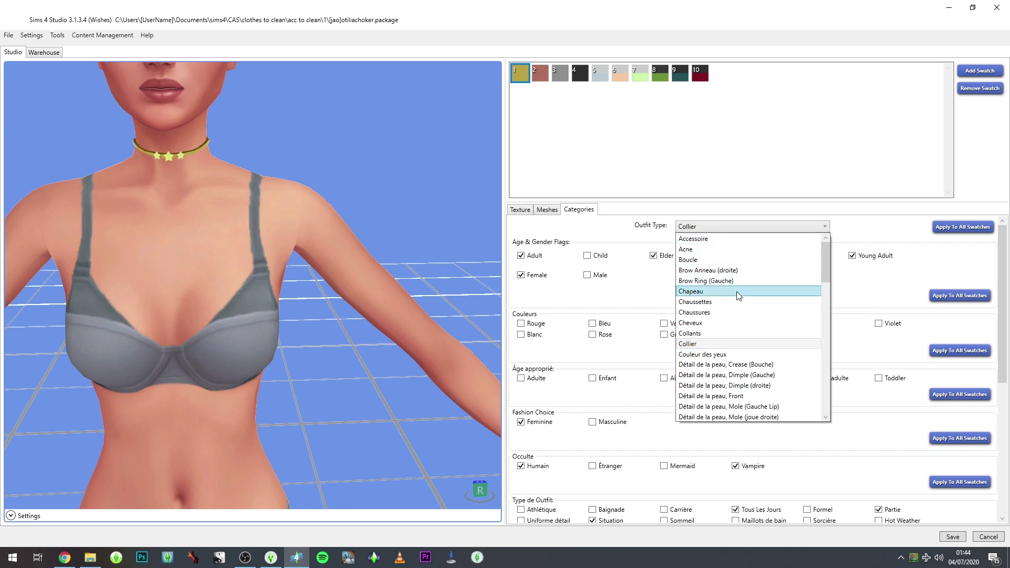
scroll(736, 293, down, 3)
scroll(747, 296, down, 4)
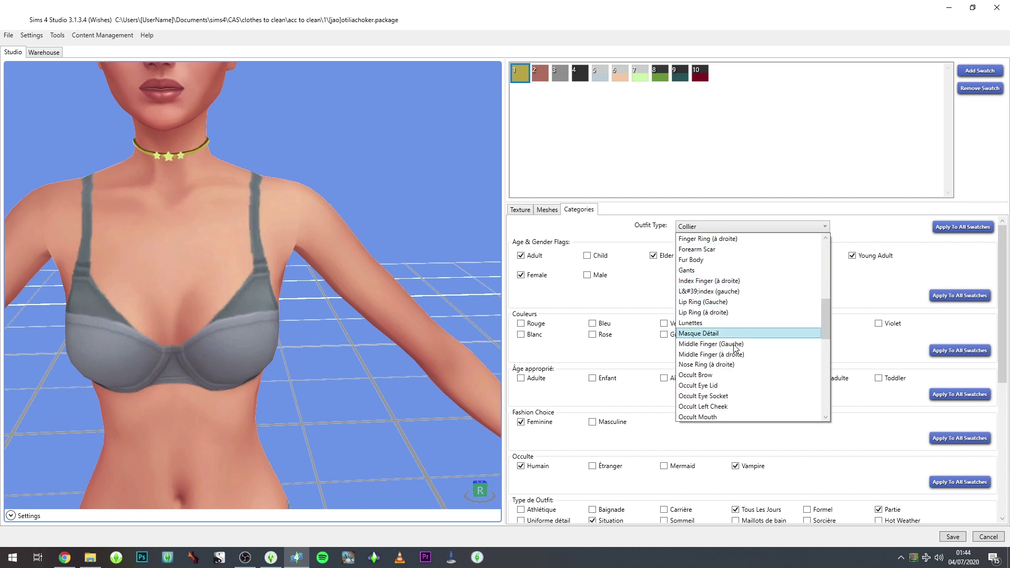
scroll(750, 326, down, 12)
click(732, 365)
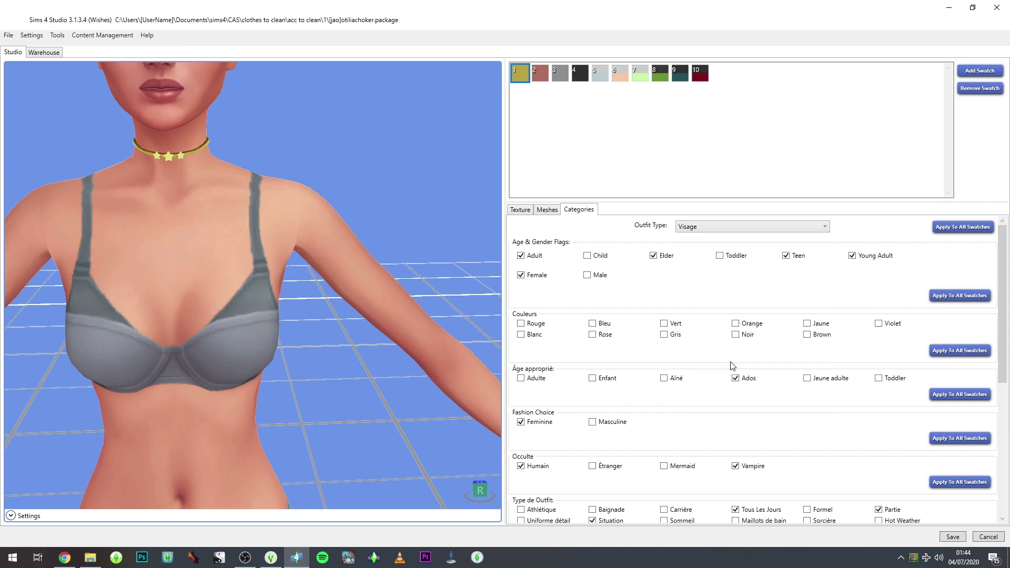
click(961, 227)
click(523, 307)
click(564, 309)
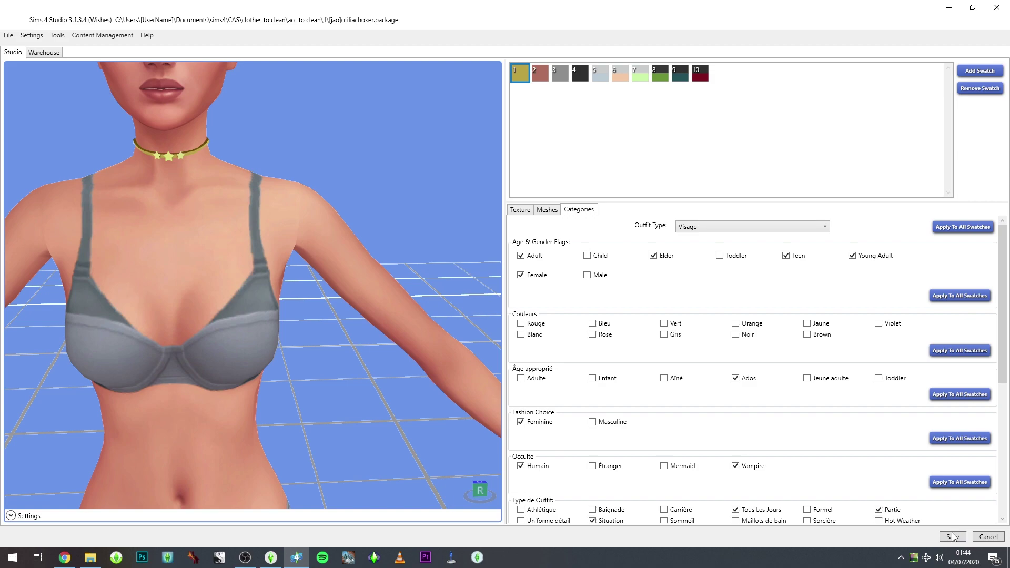